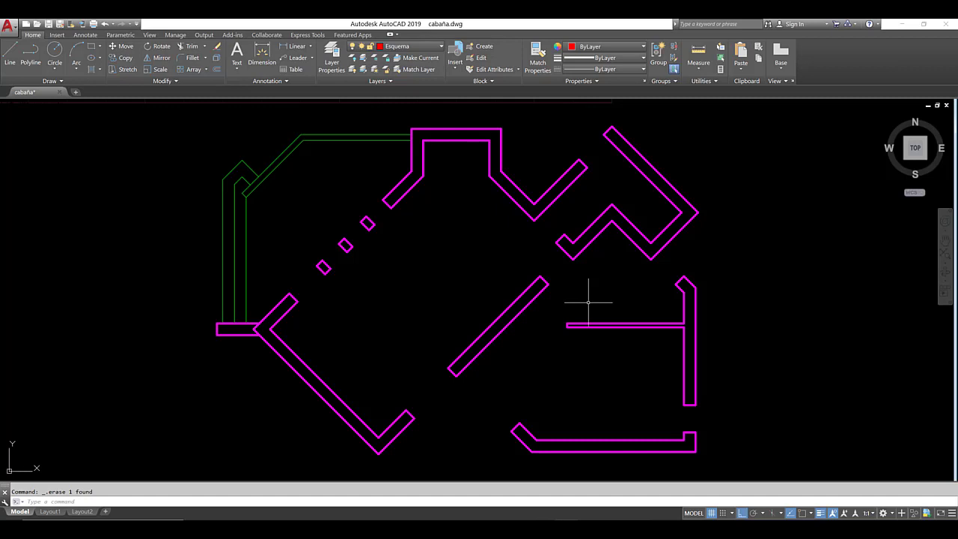
- Copy the whole cabin floor plan, including all magenta walls and green outlines, to the clipboard
{"action": "middle_click_drag", "start_coordinate": [589, 303], "coordinate": [580, 302]}
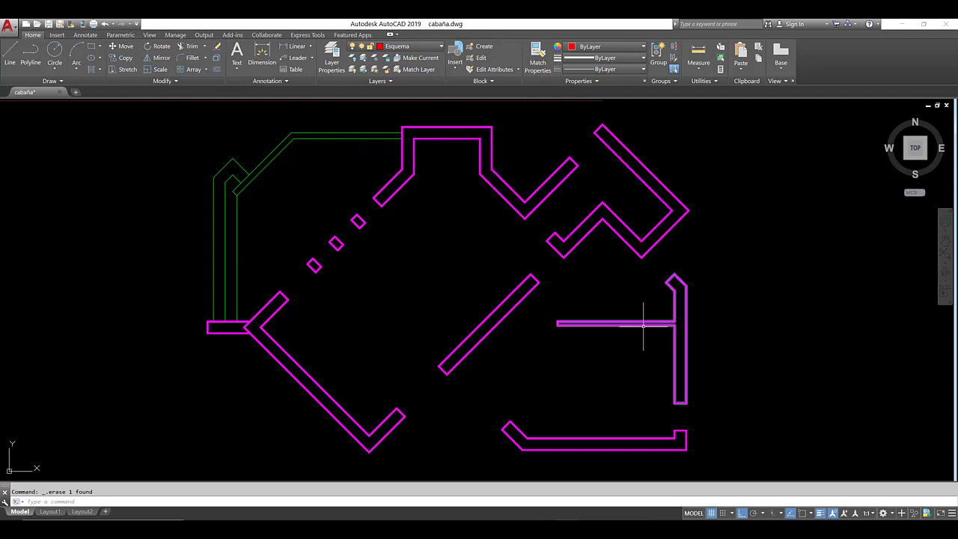
{"action": "left_click", "coordinate": [702, 454]}
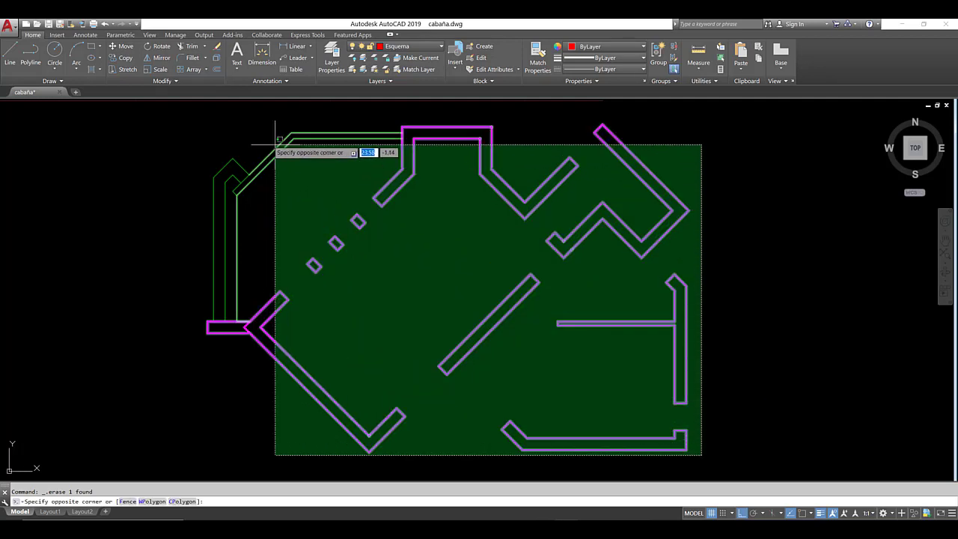
{"action": "left_click", "coordinate": [197, 114]}
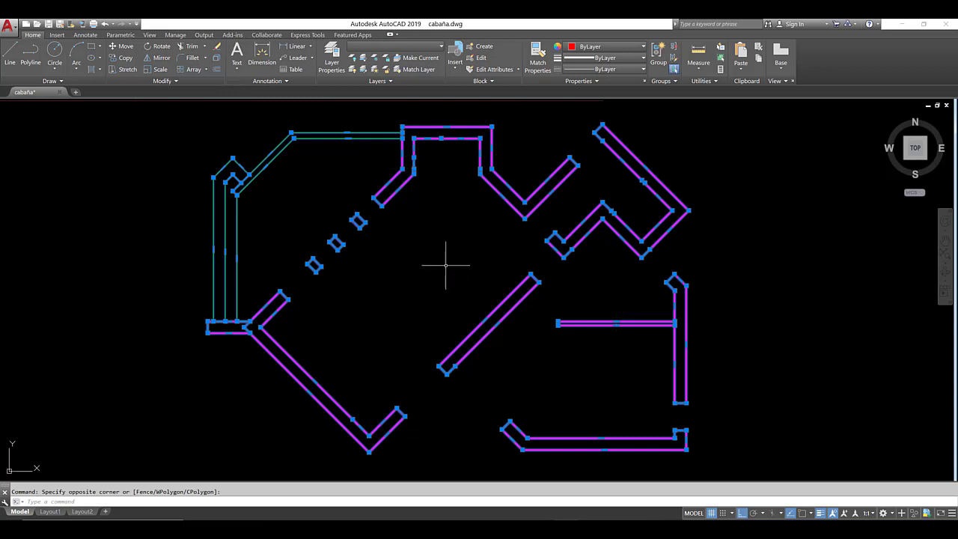
{"action": "right_click", "coordinate": [405, 182]}
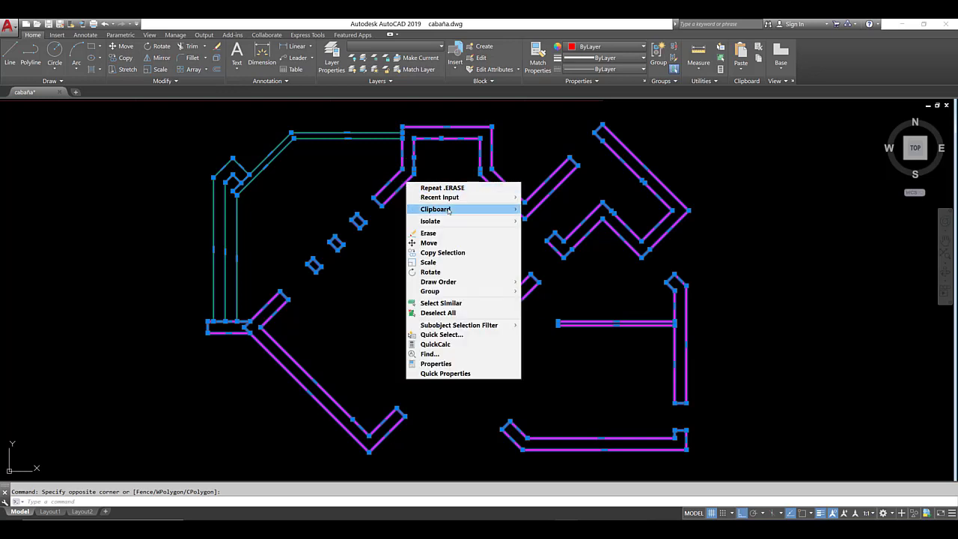
{"action": "mouse_move", "coordinate": [451, 212]}
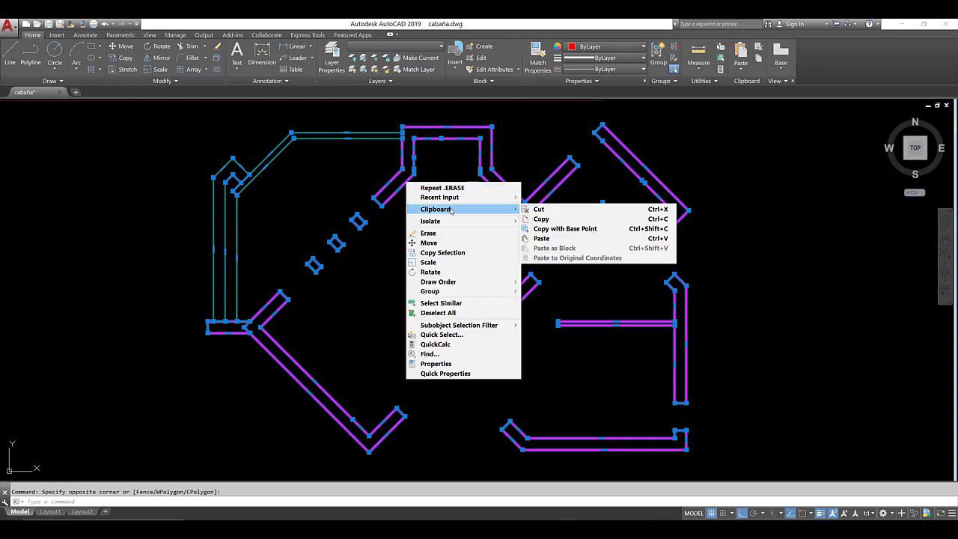
{"action": "left_click", "coordinate": [553, 221]}
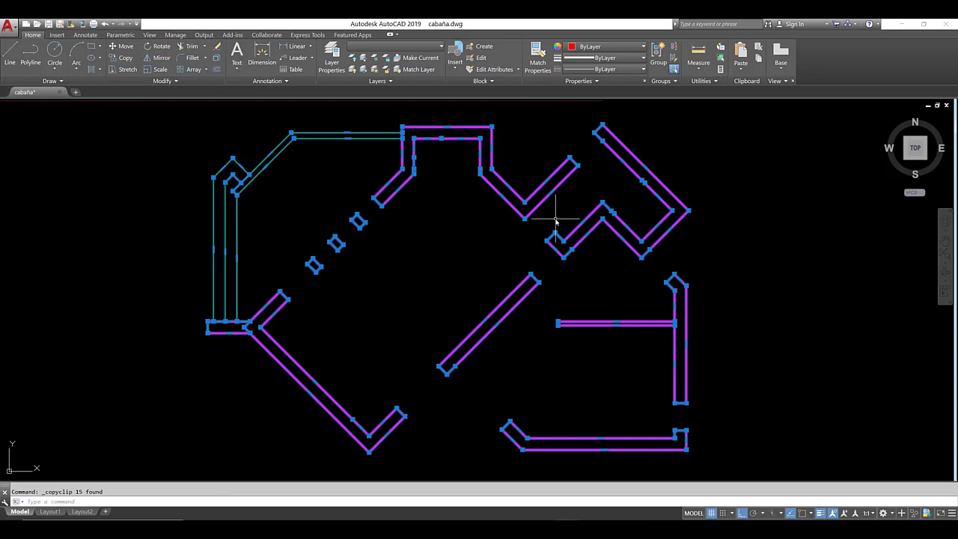
- Create a new drawing and paste the copied floor plan into it
{"action": "left_click", "coordinate": [75, 92]}
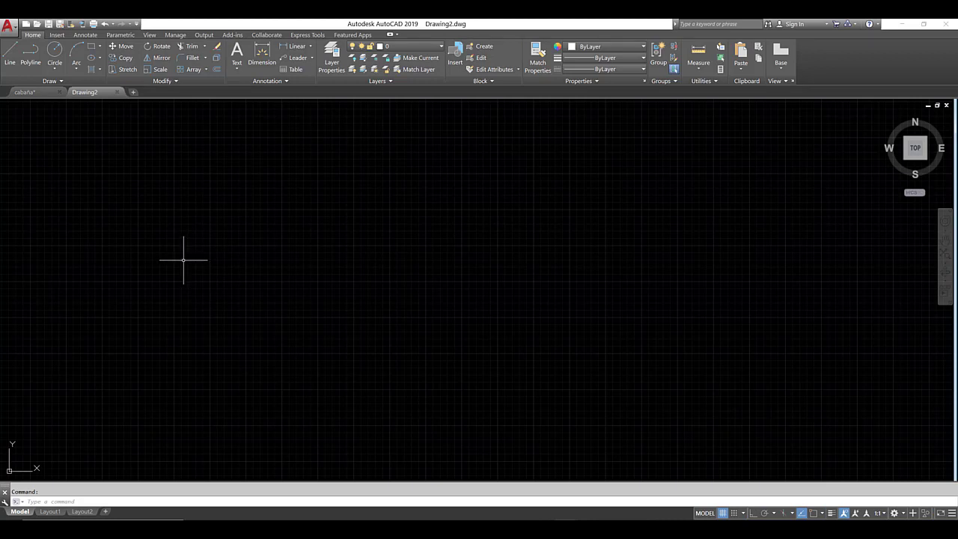
{"action": "key", "text": "ctrl+v"}
{"action": "scroll", "coordinate": [170, 264], "scroll_direction": "up", "scroll_amount": 5}
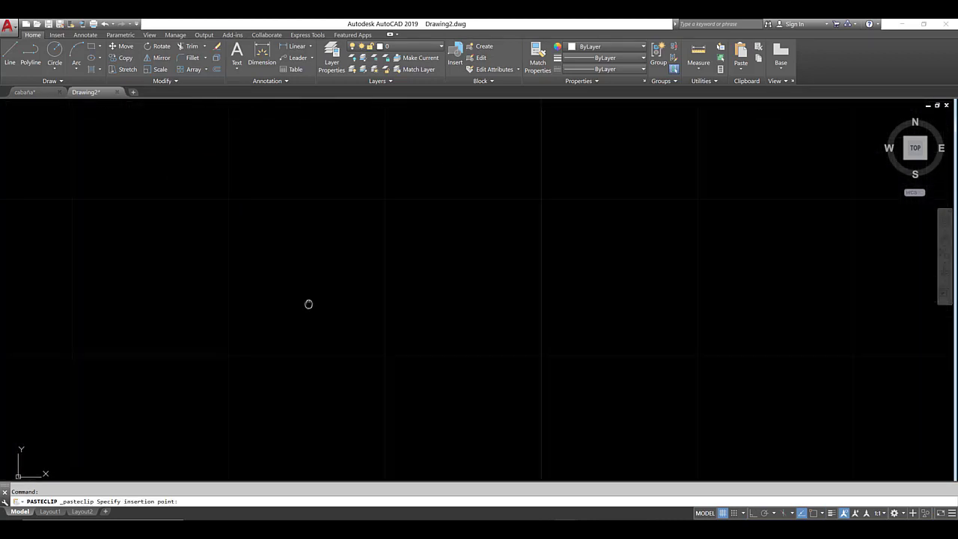
{"action": "left_click", "coordinate": [345, 324]}
{"action": "scroll", "coordinate": [440, 251], "scroll_direction": "up", "scroll_amount": 4}
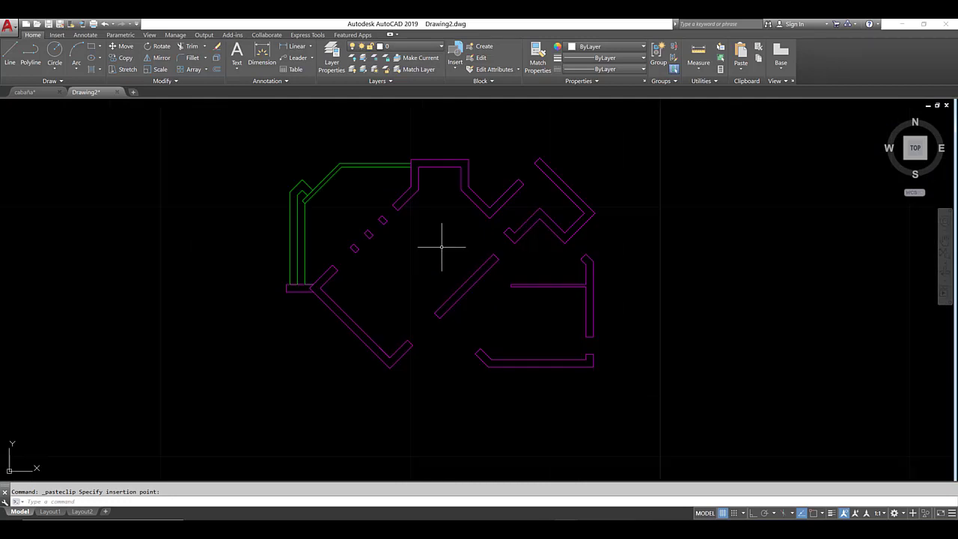
{"action": "scroll", "coordinate": [442, 247], "scroll_direction": "down", "scroll_amount": 2}
{"action": "middle_click_drag", "start_coordinate": [441, 247], "coordinate": [424, 254]}
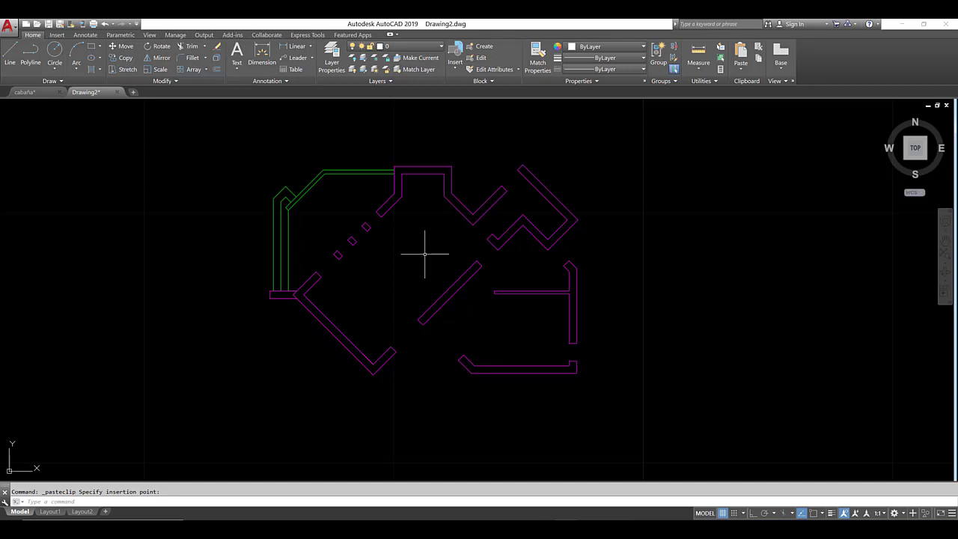
- Configure the drawing units with a length precision of 0.00 and an insertion scale in meters
{"action": "type", "text": "units"}
{"action": "key", "text": "Return"}
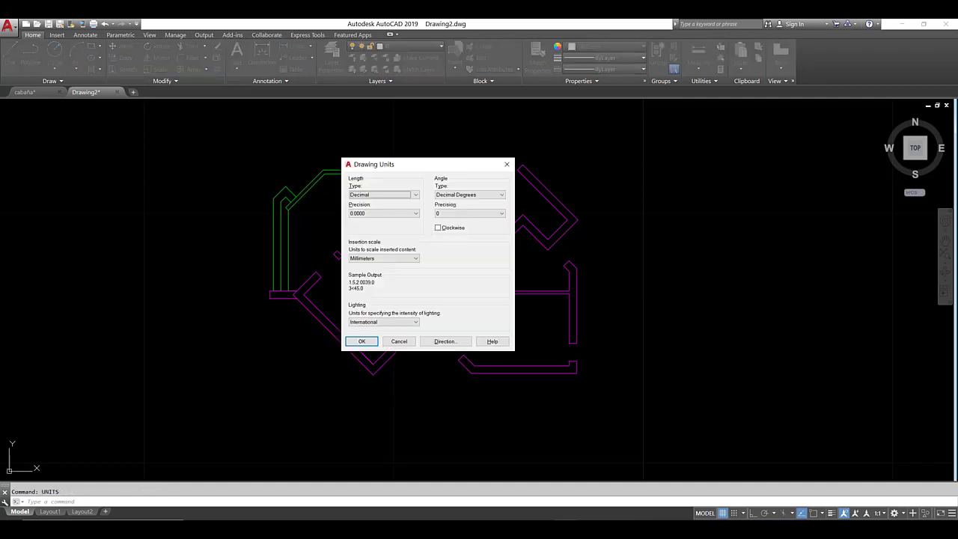
{"action": "left_click", "coordinate": [416, 214]}
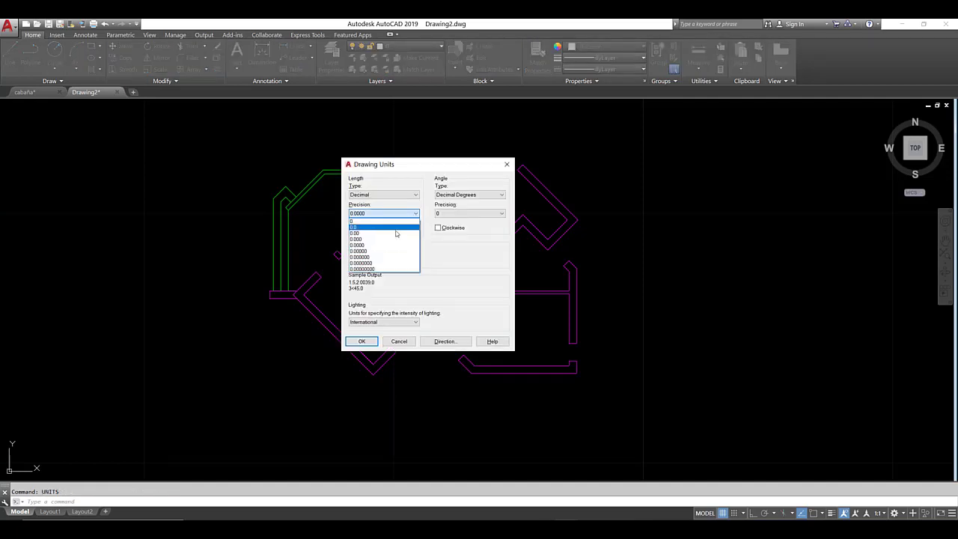
{"action": "left_click", "coordinate": [395, 235]}
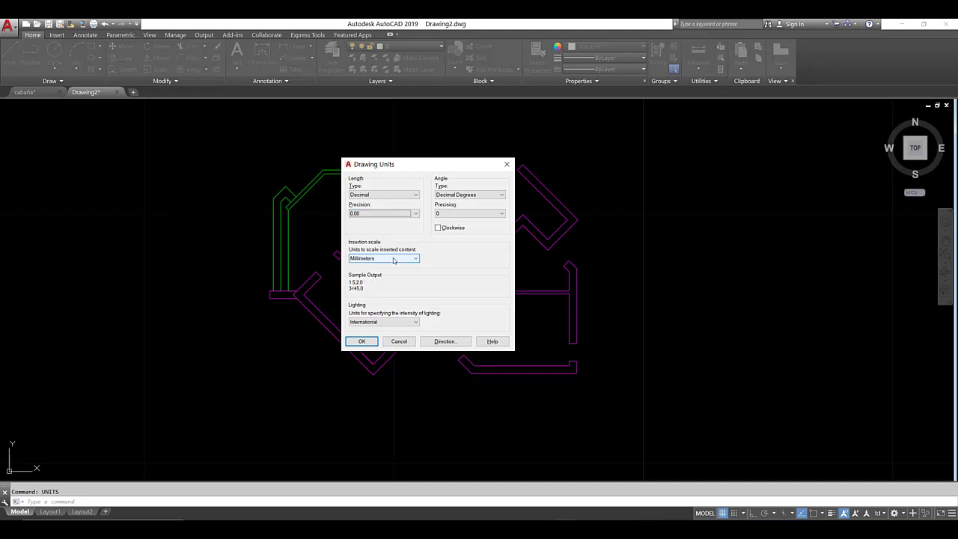
{"action": "left_click", "coordinate": [394, 259]}
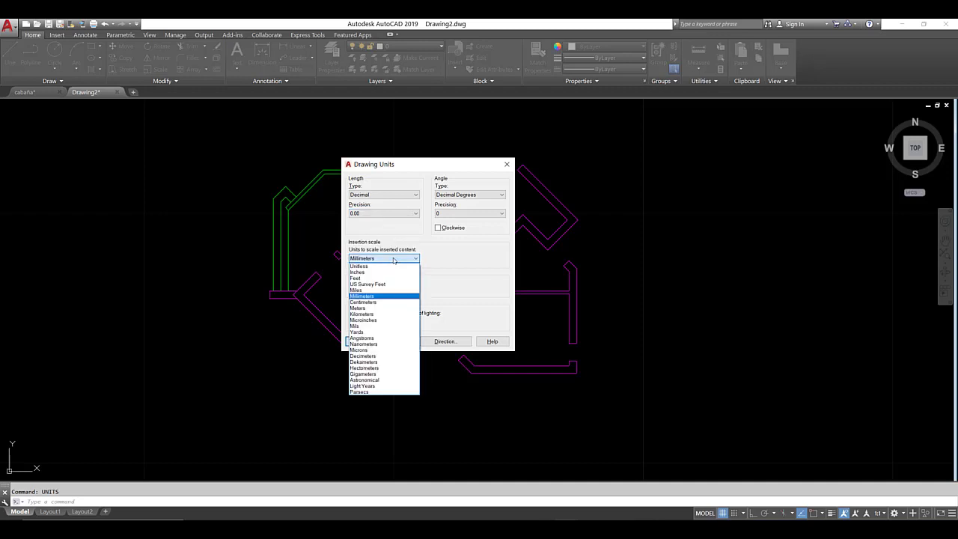
{"action": "left_click", "coordinate": [382, 309]}
{"action": "left_click", "coordinate": [354, 215]}
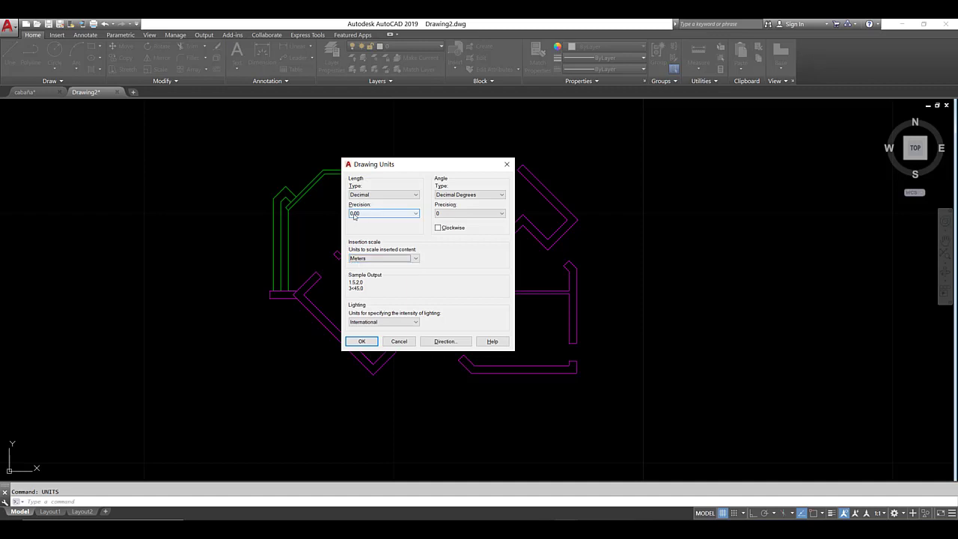
{"action": "left_click", "coordinate": [362, 341]}
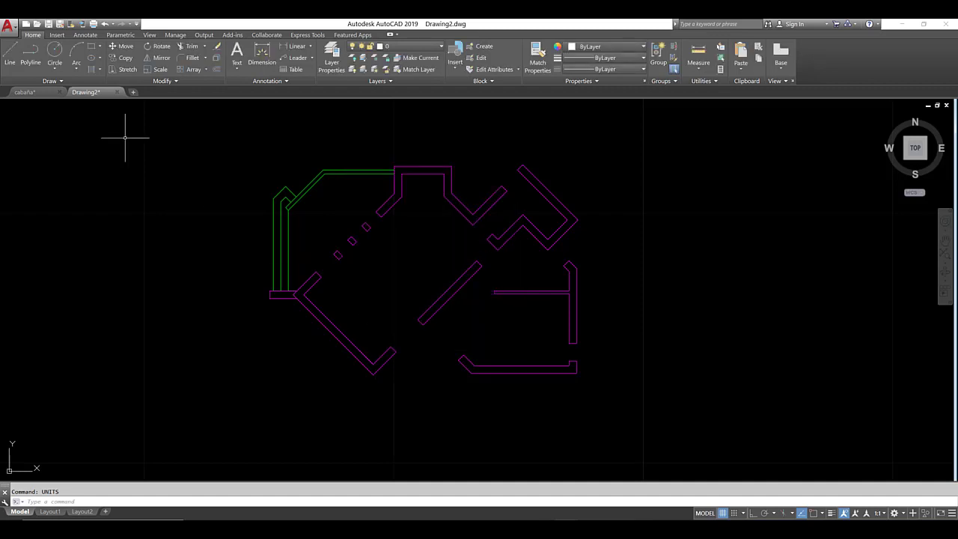
- Save the drawing to the Desktop as dibujo in the AutoCAD 2013/LT2013 Drawing (*.dwg) format
{"action": "left_click", "coordinate": [12, 30]}
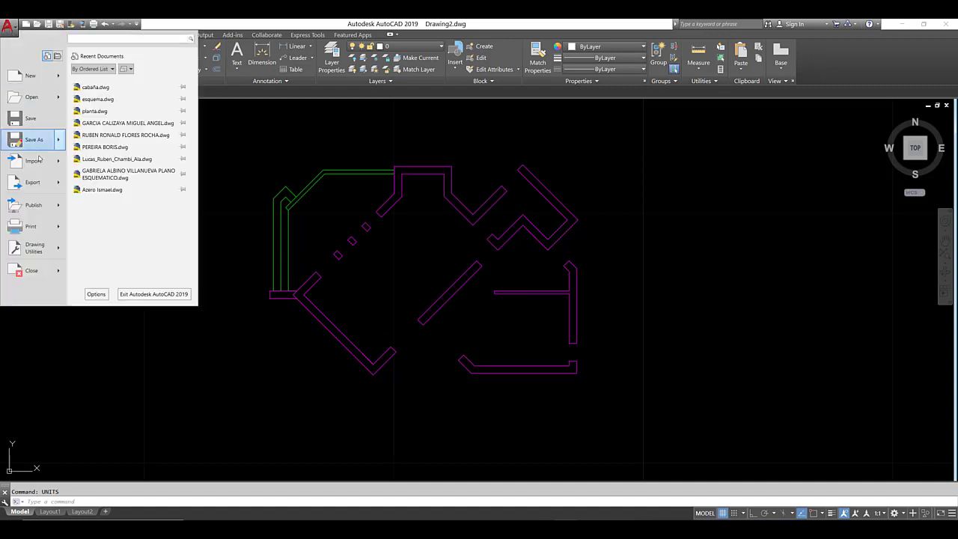
{"action": "left_click", "coordinate": [36, 141]}
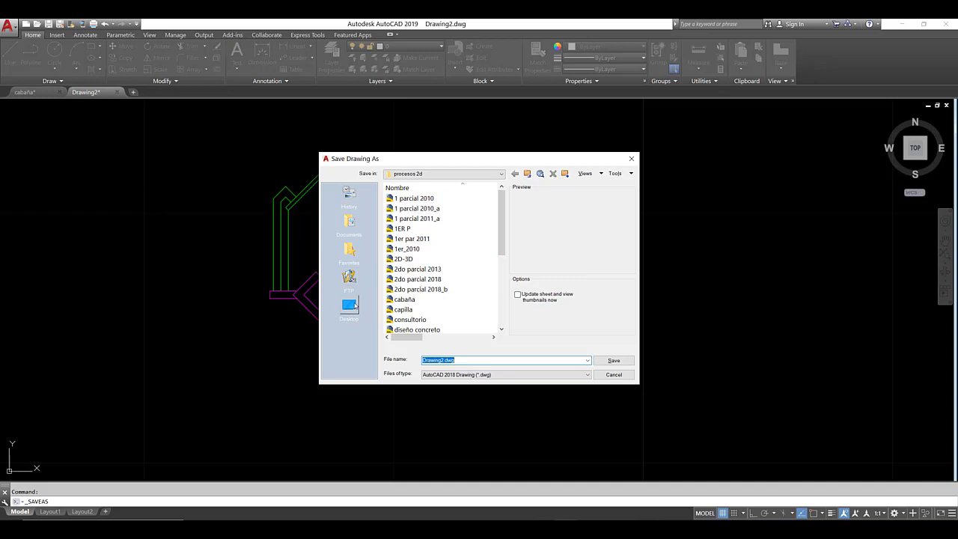
{"action": "left_click", "coordinate": [348, 305]}
{"action": "left_click", "coordinate": [466, 360]}
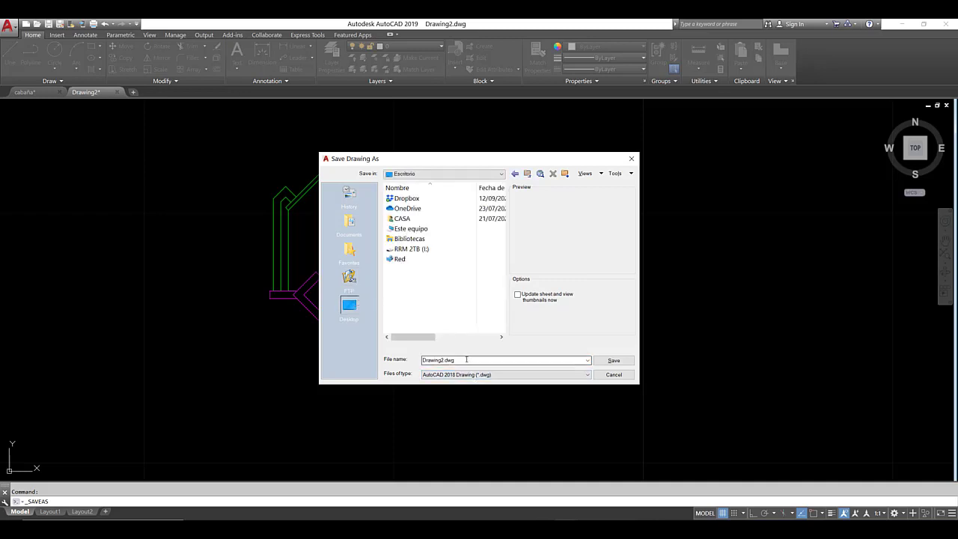
{"action": "double_click", "coordinate": [466, 360]}
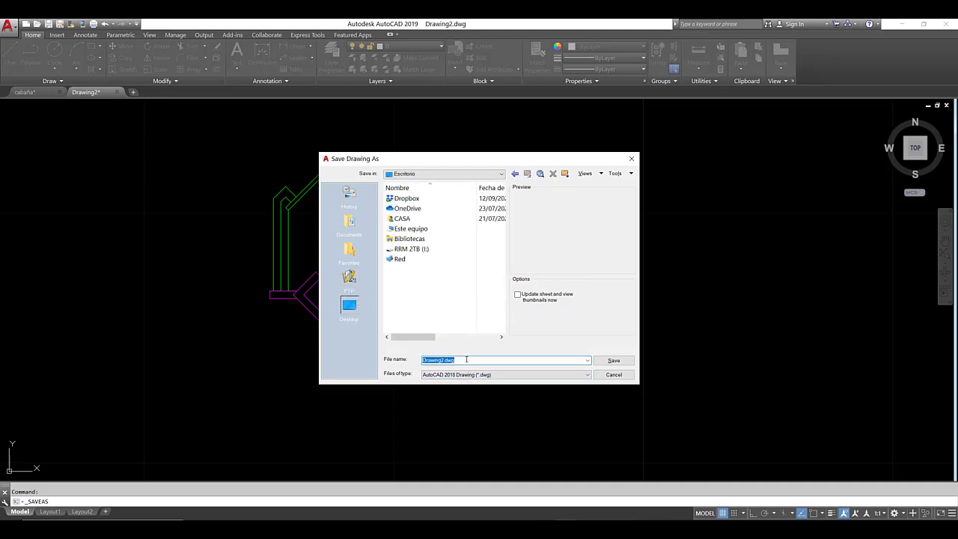
{"action": "type", "text": "dibujo"}
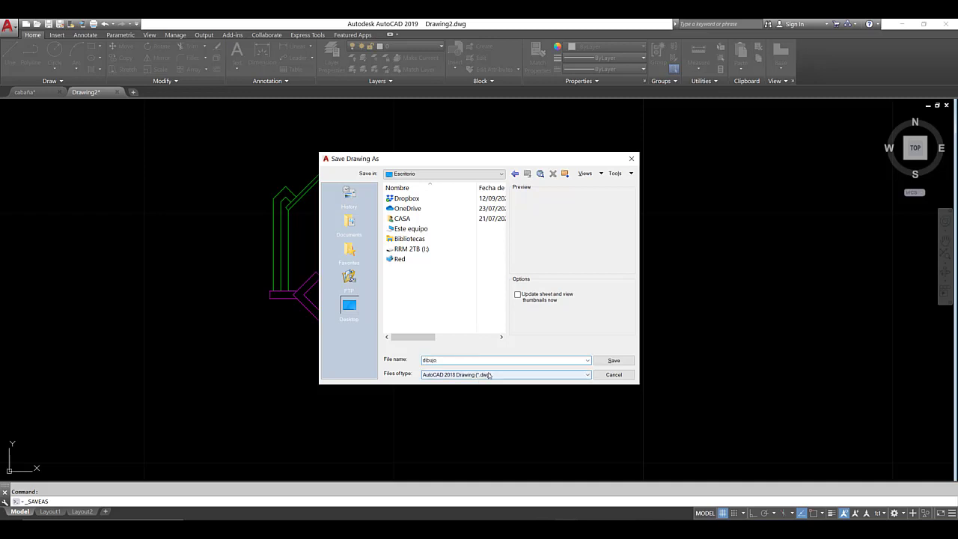
{"action": "left_click", "coordinate": [489, 375]}
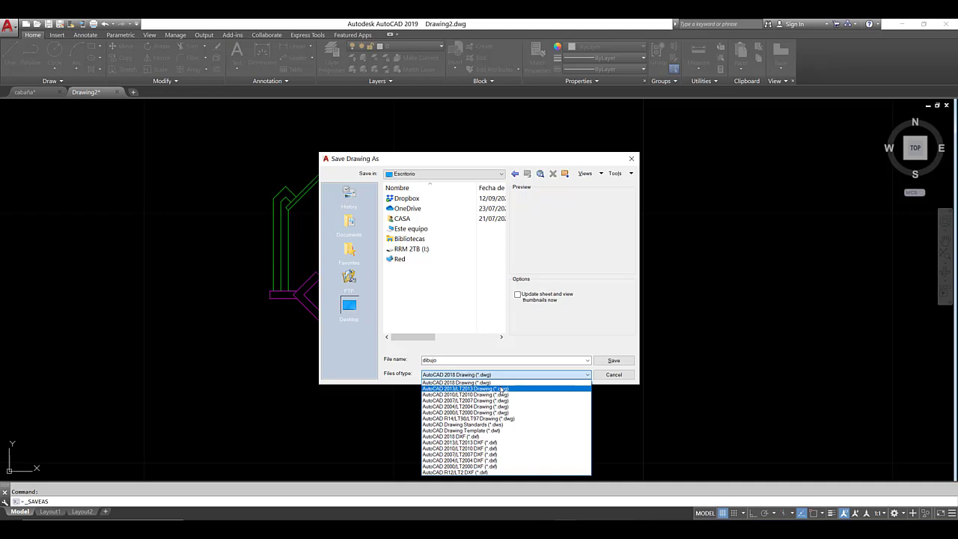
{"action": "left_click", "coordinate": [503, 388]}
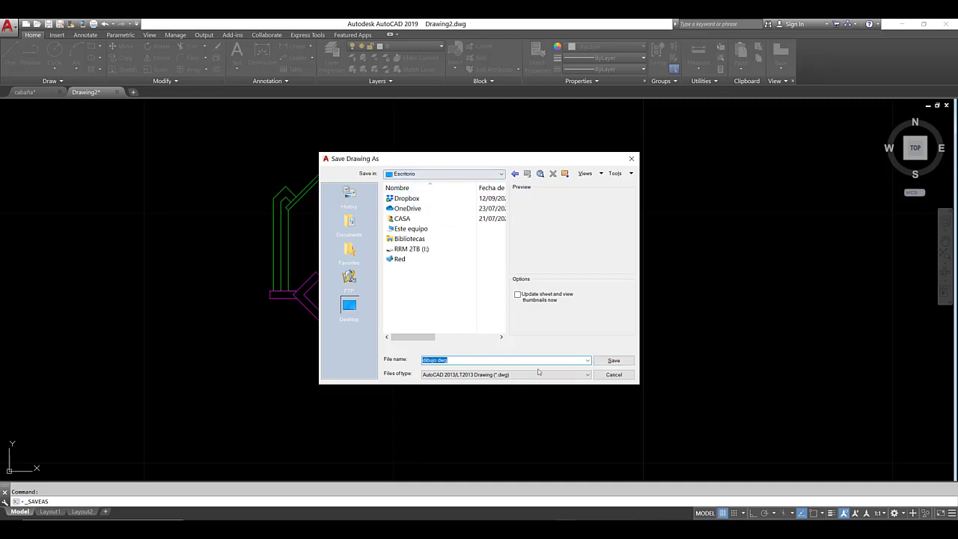
{"action": "left_click", "coordinate": [620, 362]}
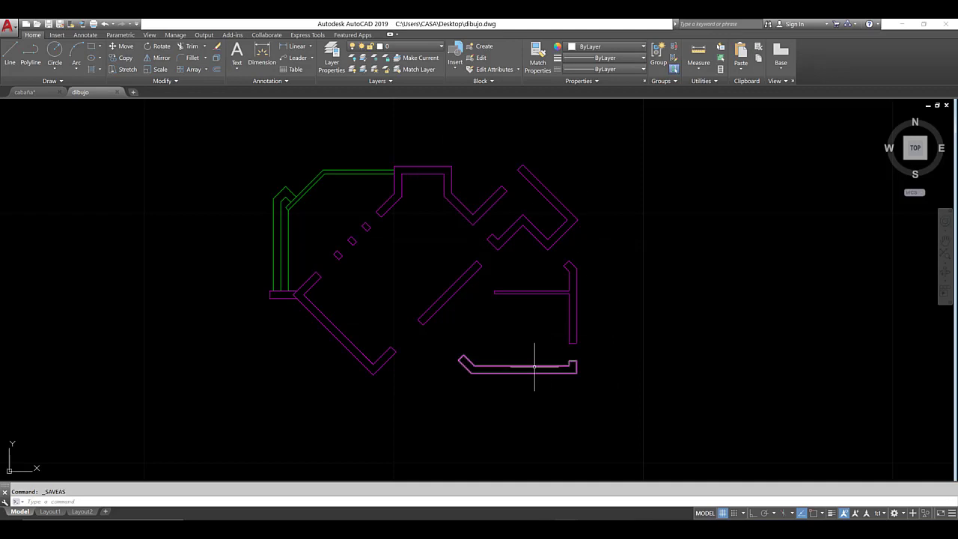
- Switch to SketchUp and start a file import with the file type set to AutoCAD files (*.dwg, *.dxf)
{"action": "left_click", "coordinate": [904, 25]}
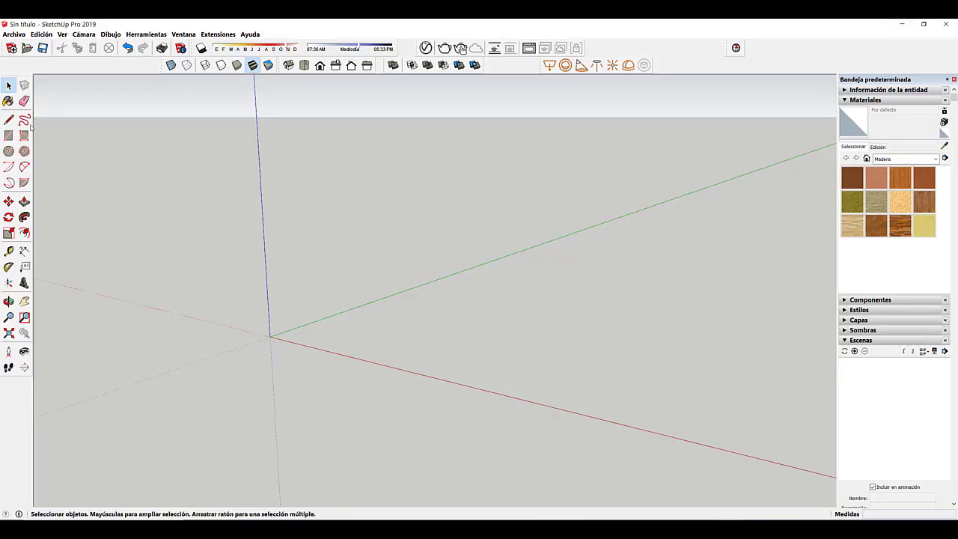
{"action": "left_click", "coordinate": [14, 35]}
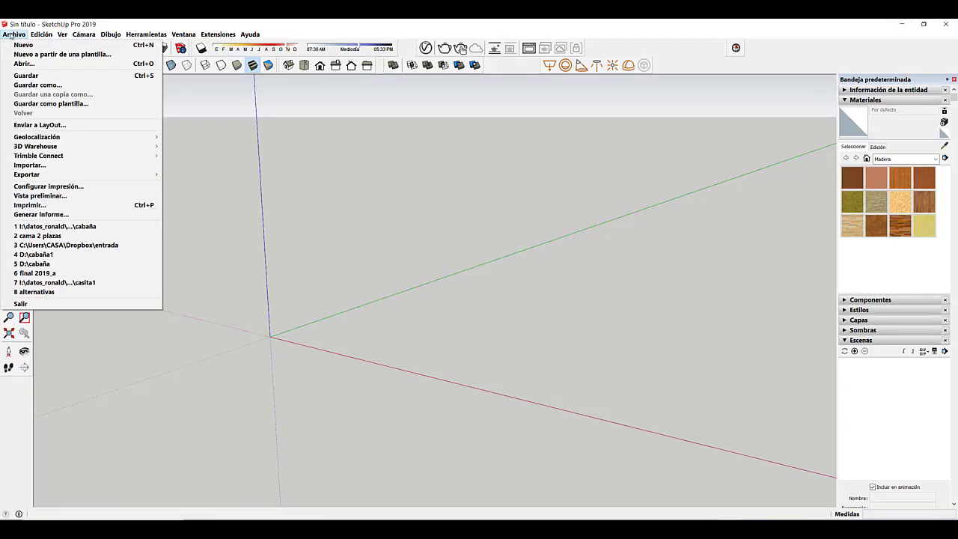
{"action": "left_click", "coordinate": [76, 166]}
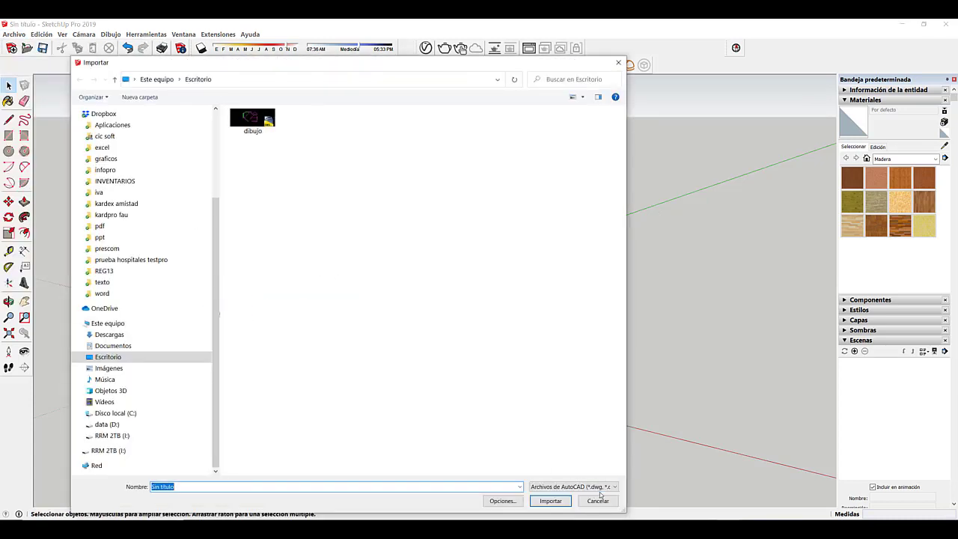
{"action": "left_click", "coordinate": [603, 487]}
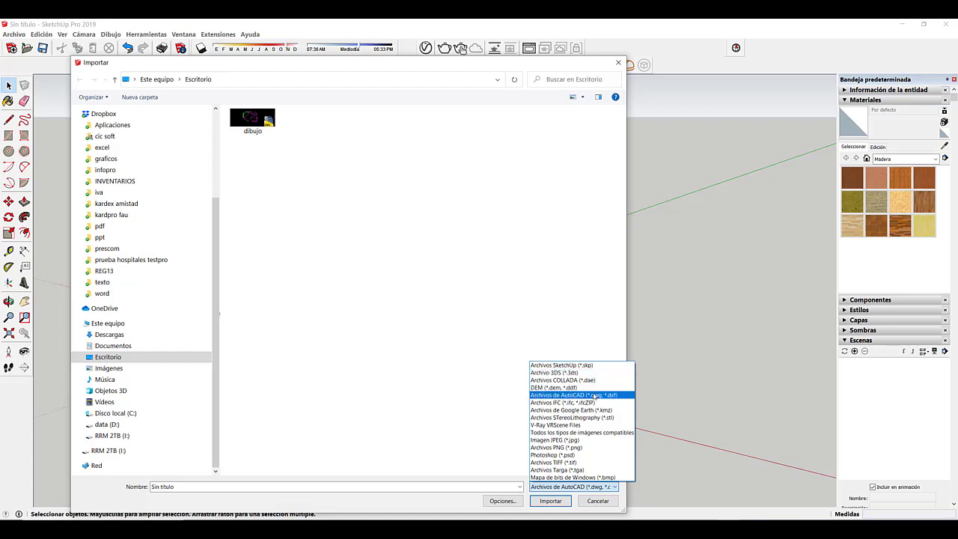
{"action": "left_click", "coordinate": [595, 395]}
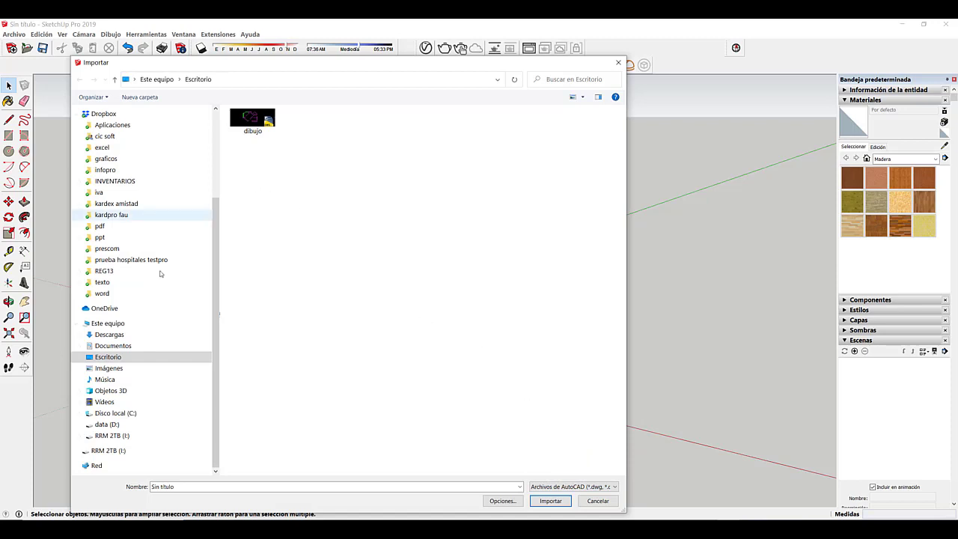
- Import the dibujo file from the Desktop (Escritorio) and close the import results
{"action": "left_click", "coordinate": [112, 324]}
{"action": "left_click", "coordinate": [113, 346]}
{"action": "left_click", "coordinate": [109, 357]}
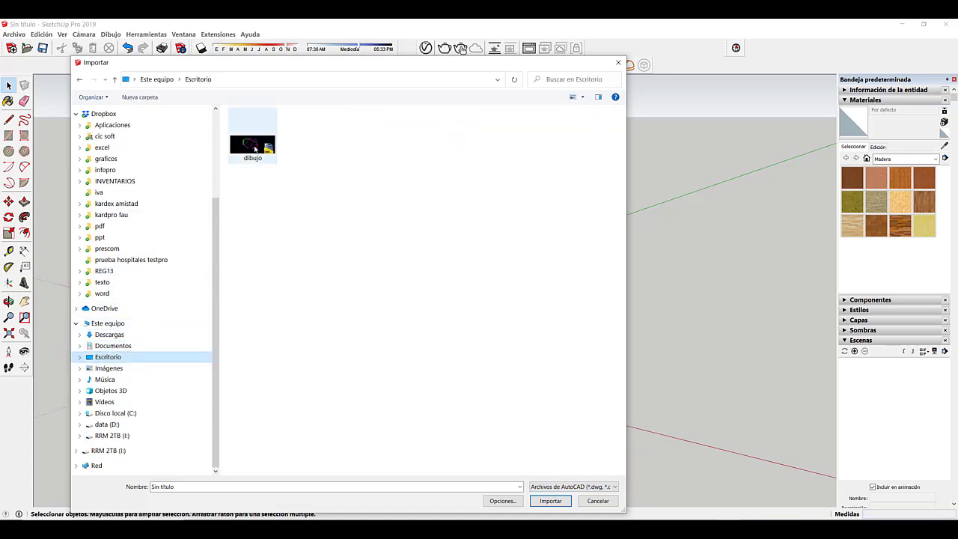
{"action": "left_click", "coordinate": [255, 148]}
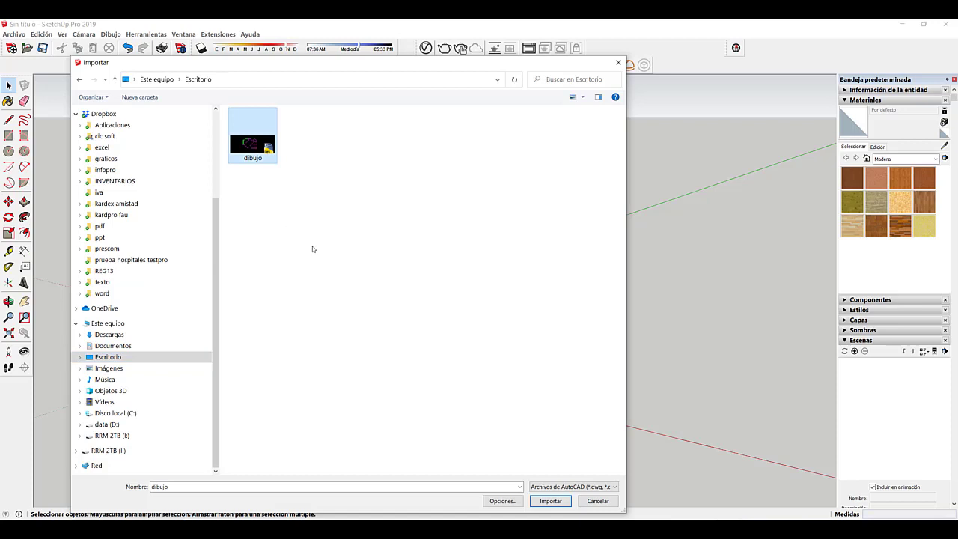
{"action": "left_click", "coordinate": [551, 501]}
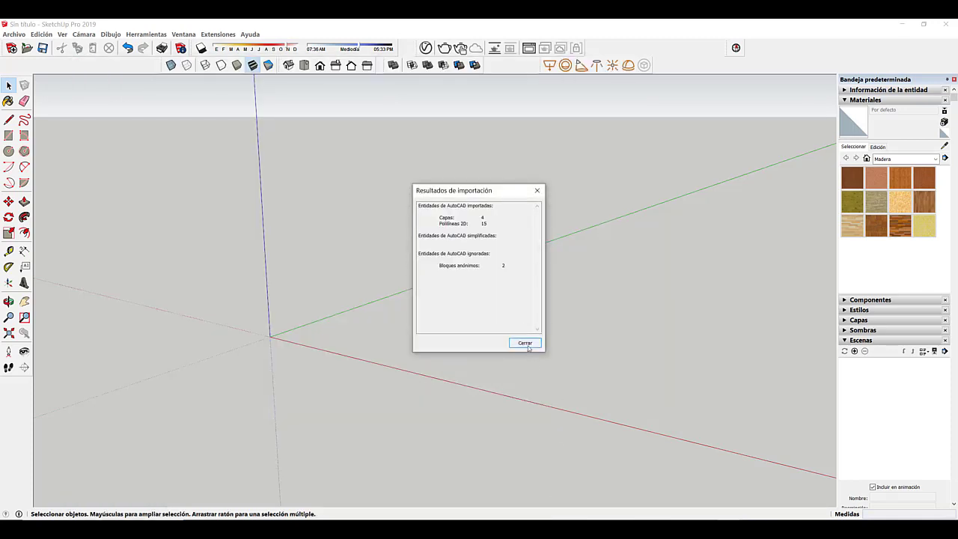
{"action": "left_click", "coordinate": [526, 343]}
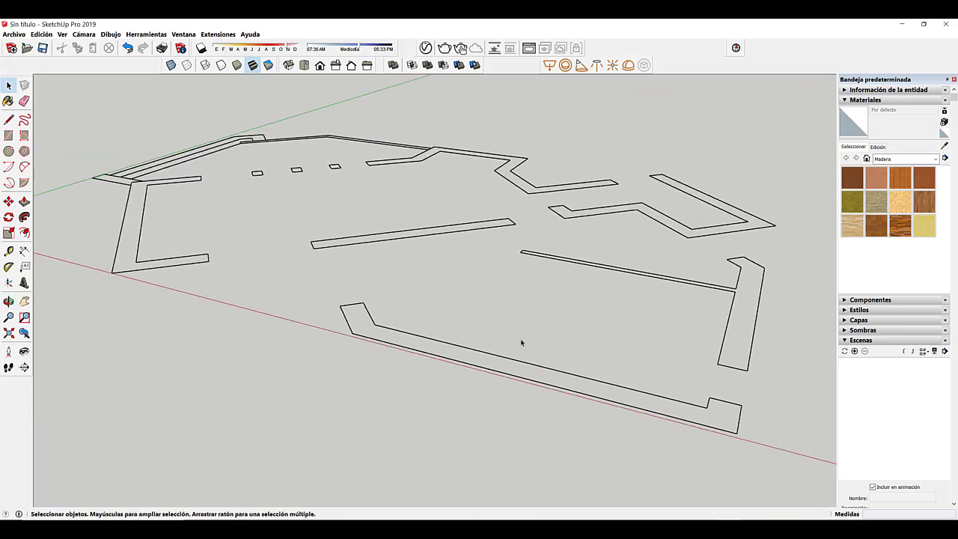
- Copy the imported floor plan about 16 m along the red axis, beside the original
{"action": "middle_click_drag", "start_coordinate": [522, 343], "coordinate": [528, 374]}
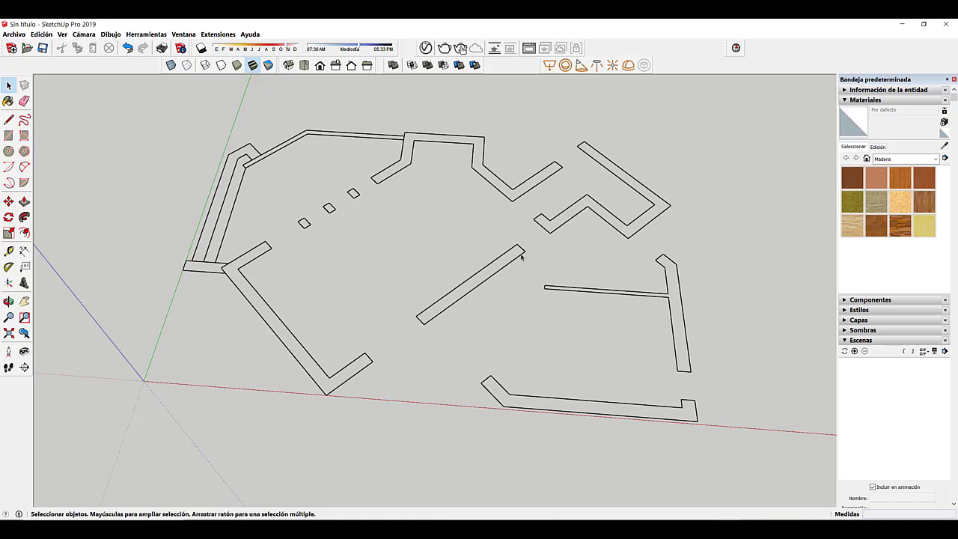
{"action": "left_click", "coordinate": [513, 320]}
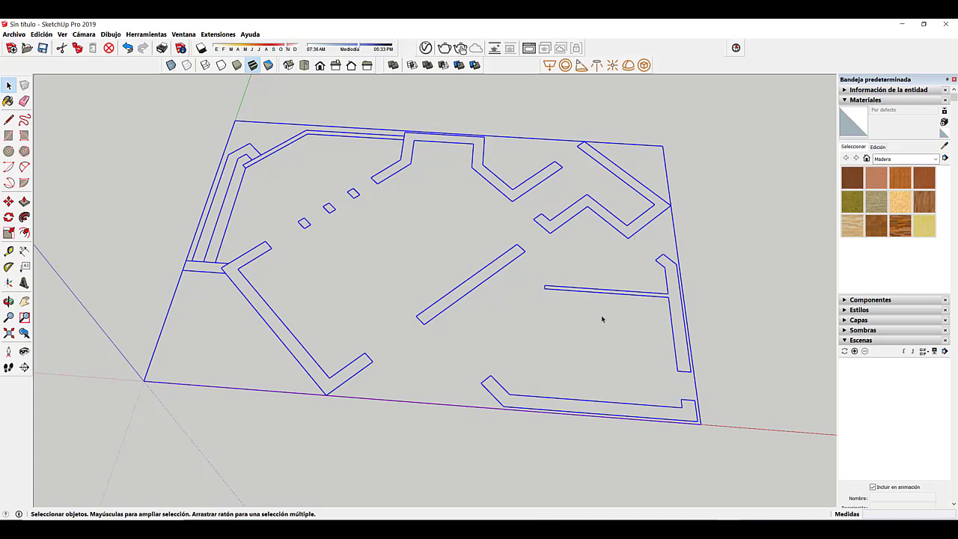
{"action": "middle_click_drag", "start_coordinate": [603, 319], "coordinate": [561, 289]}
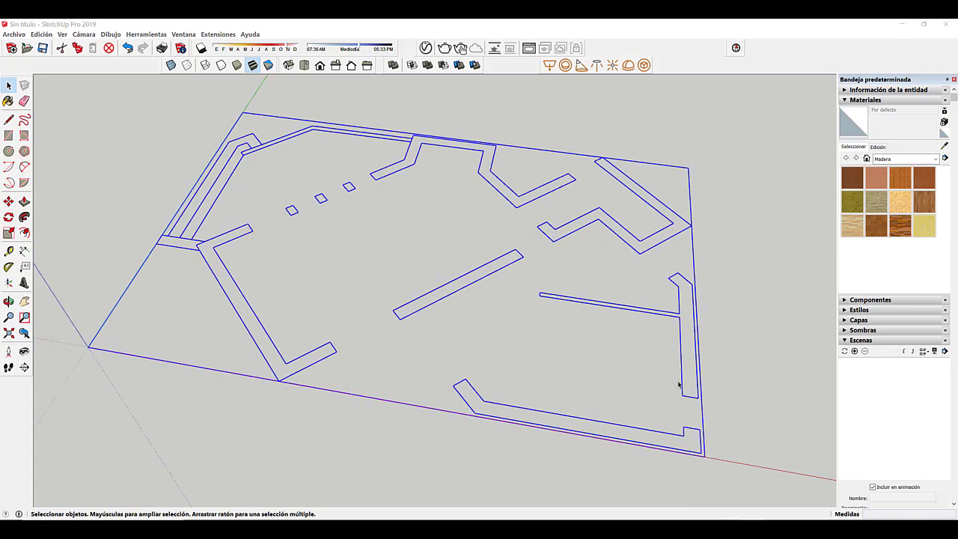
{"action": "middle_click_drag", "start_coordinate": [679, 384], "coordinate": [587, 343]}
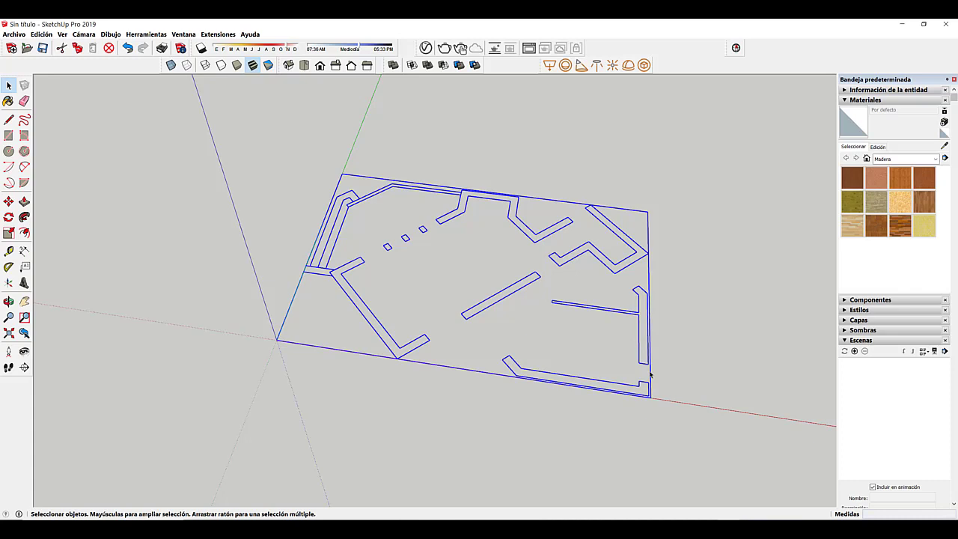
{"action": "middle_click_drag", "start_coordinate": [650, 374], "coordinate": [316, 214], "text": "shift"}
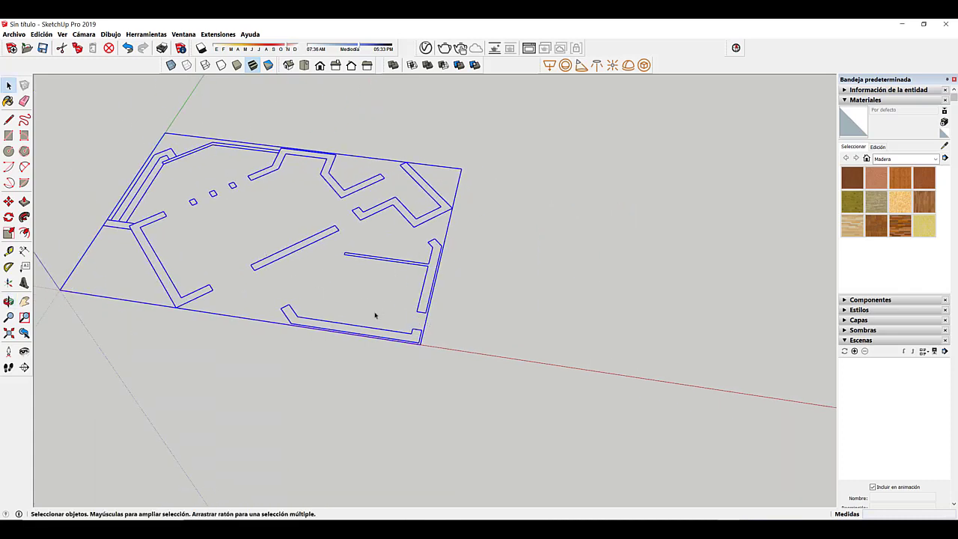
{"action": "key", "text": "m"}
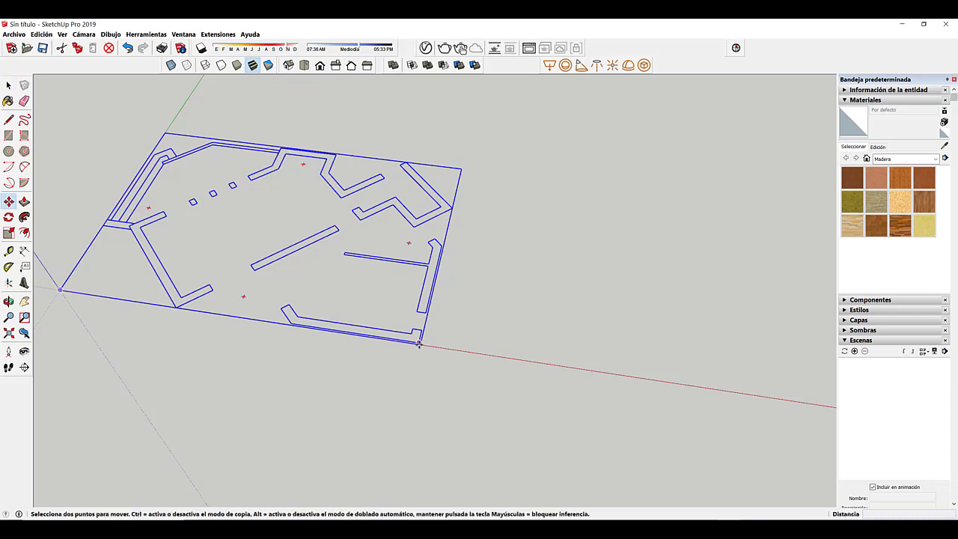
{"action": "key", "text": "ctrl"}
{"action": "left_click", "coordinate": [418, 344]}
{"action": "middle_click_drag", "start_coordinate": [524, 362], "coordinate": [337, 345], "text": "shift"}
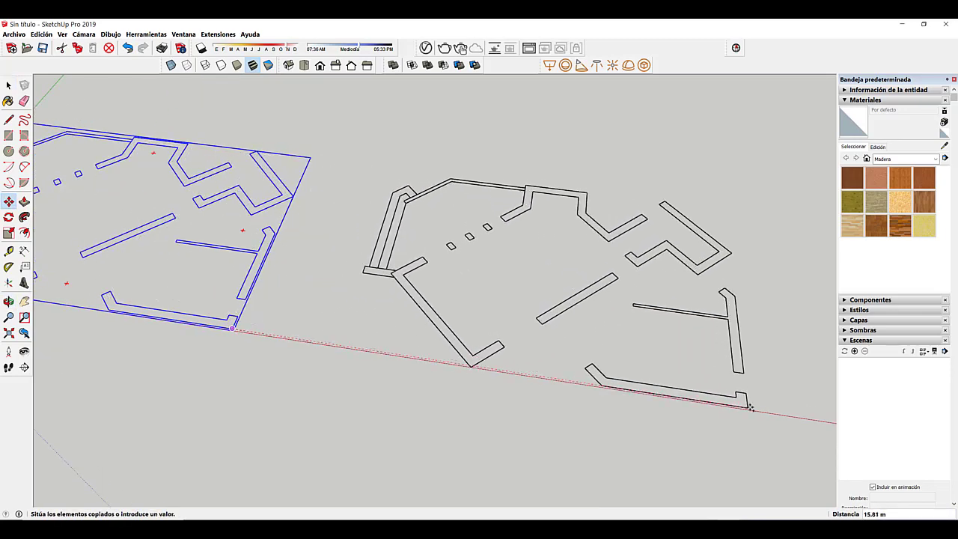
{"action": "left_click", "coordinate": [755, 409]}
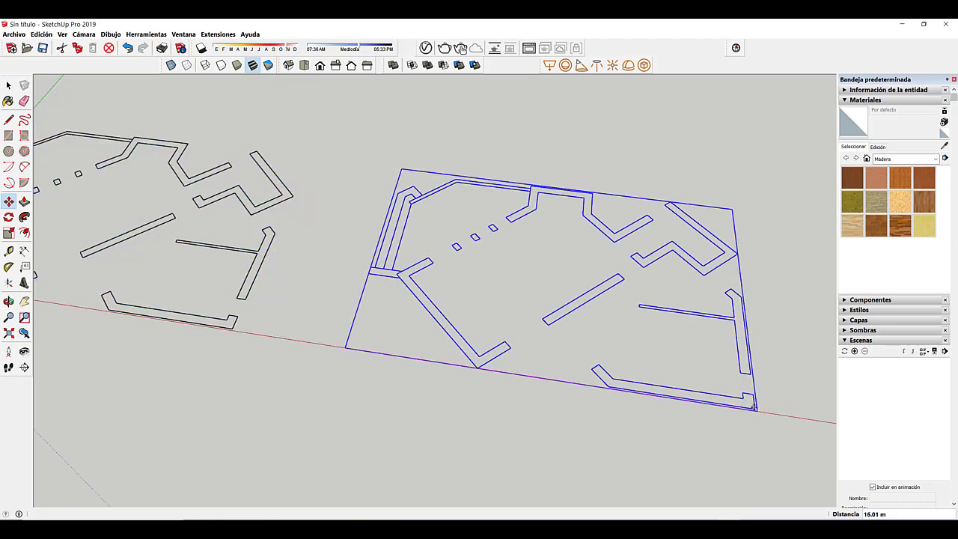
{"action": "middle_click_drag", "start_coordinate": [755, 409], "coordinate": [647, 397], "text": "shift"}
{"action": "scroll", "coordinate": [562, 352], "scroll_direction": "up", "scroll_amount": 2}
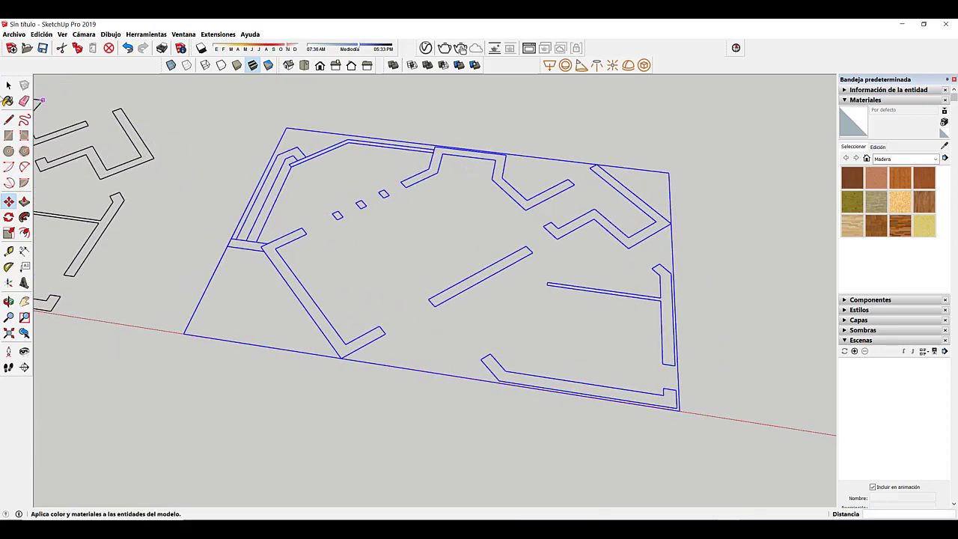
{"action": "left_click", "coordinate": [8, 86]}
{"action": "middle_click_drag", "start_coordinate": [326, 206], "coordinate": [425, 278]}
{"action": "middle_click_drag", "start_coordinate": [339, 274], "coordinate": [325, 258], "text": "shift"}
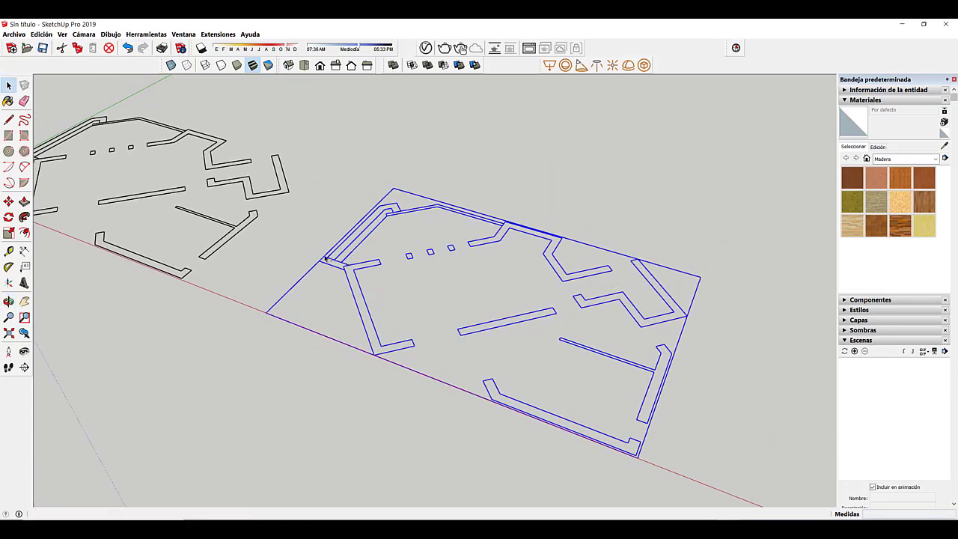
{"action": "middle_click_drag", "start_coordinate": [394, 287], "coordinate": [384, 265]}
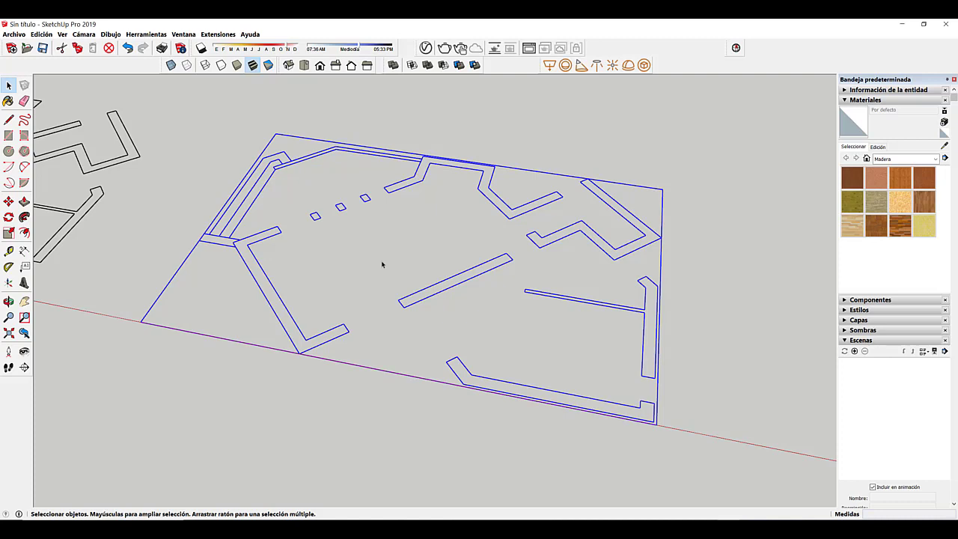
{"action": "mouse_move", "coordinate": [382, 264]}
{"action": "middle_mouse_down"}
{"action": "mouse_move", "coordinate": [387, 248]}
{"action": "mouse_move", "coordinate": [385, 271]}
{"action": "middle_mouse_up"}
{"action": "scroll", "coordinate": [386, 270], "scroll_direction": "up", "scroll_amount": 2}
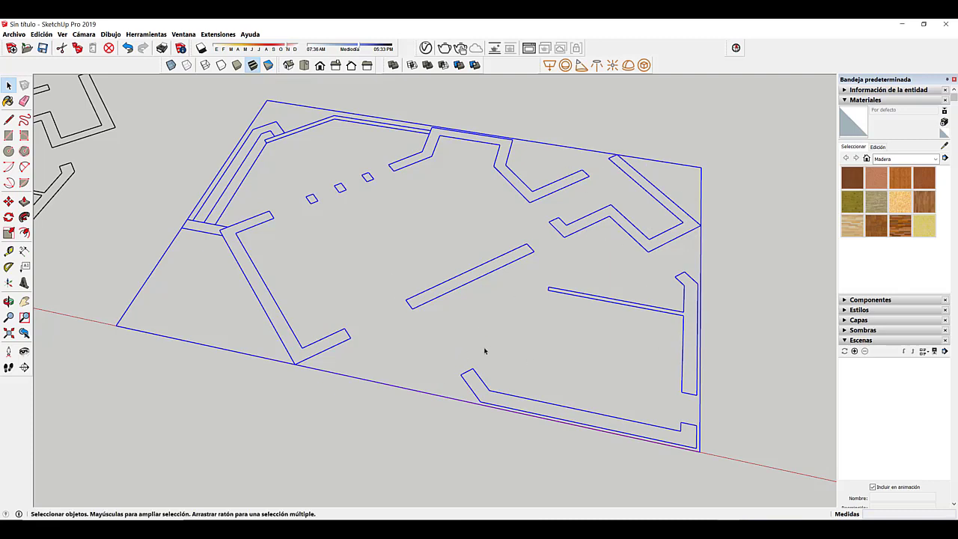
{"action": "scroll", "coordinate": [385, 363], "scroll_direction": "up", "scroll_amount": 1}
{"action": "scroll", "coordinate": [500, 388], "scroll_direction": "up", "scroll_amount": 1}
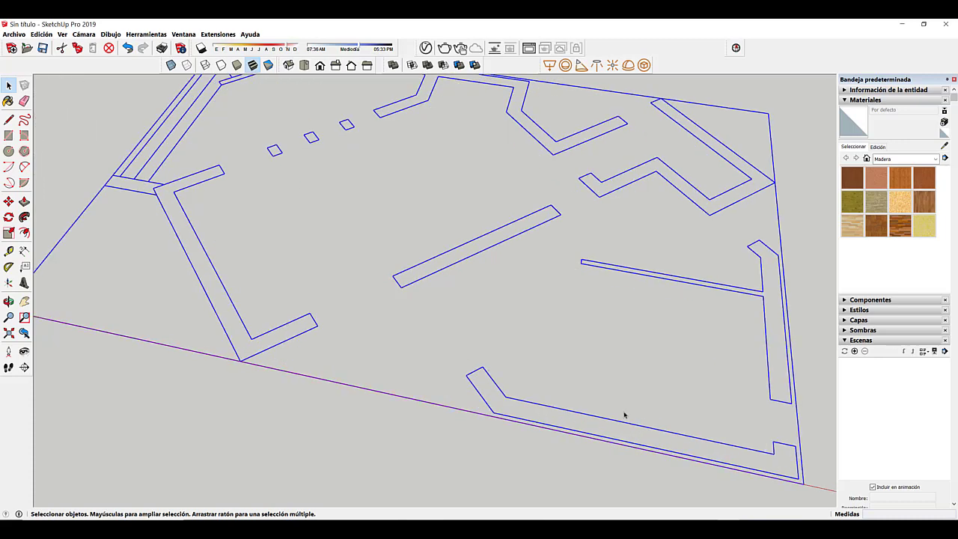
{"action": "scroll", "coordinate": [625, 417], "scroll_direction": "down", "scroll_amount": 2}
{"action": "middle_click_drag", "start_coordinate": [597, 389], "coordinate": [567, 378], "text": "shift"}
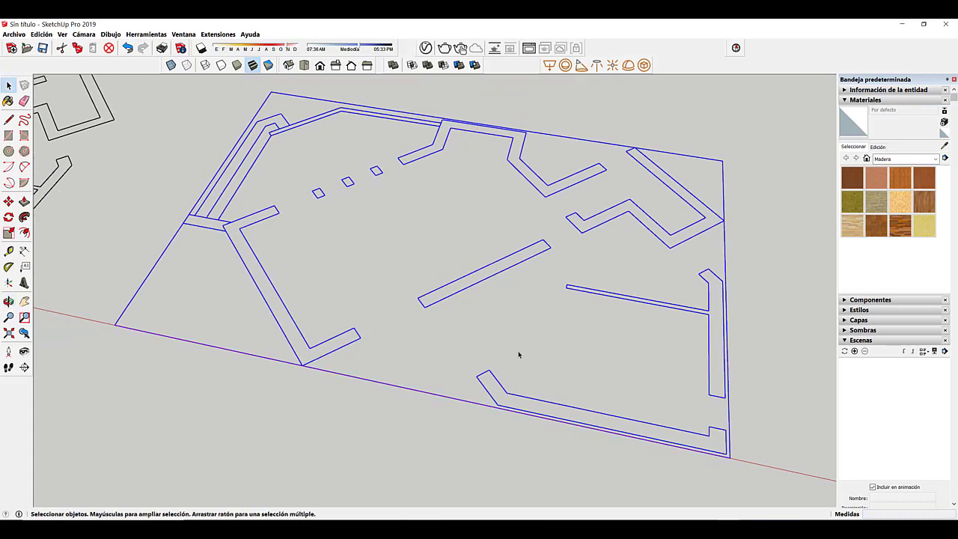
- Trace the outline of the copied plan's straight central wall to form a face and Push/Pull it upward
{"action": "key", "text": "l"}
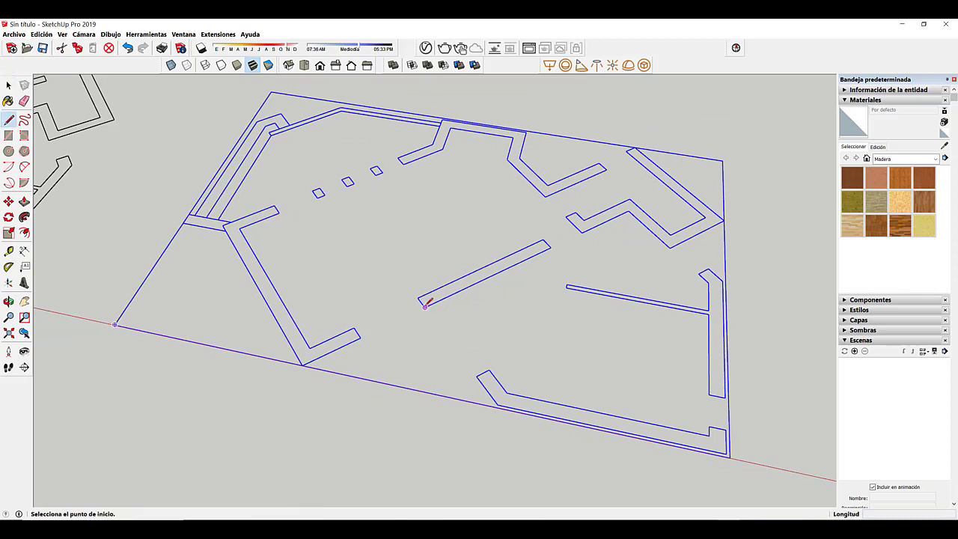
{"action": "left_click", "coordinate": [424, 306]}
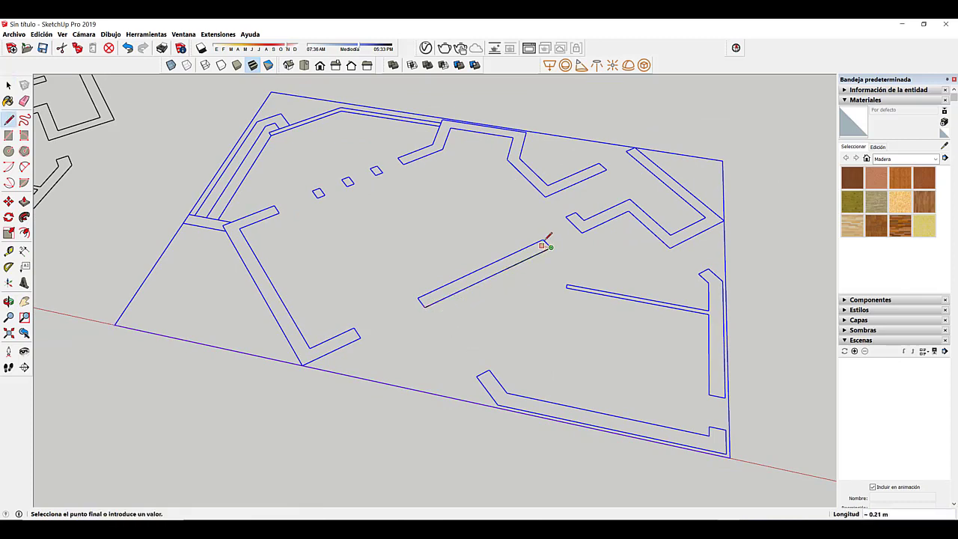
{"action": "left_click", "coordinate": [543, 241]}
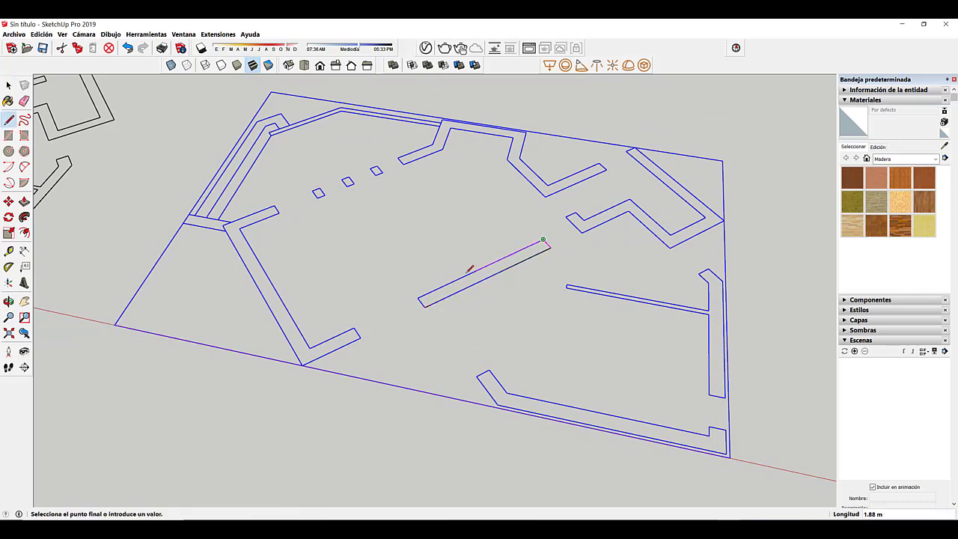
{"action": "left_click", "coordinate": [418, 298]}
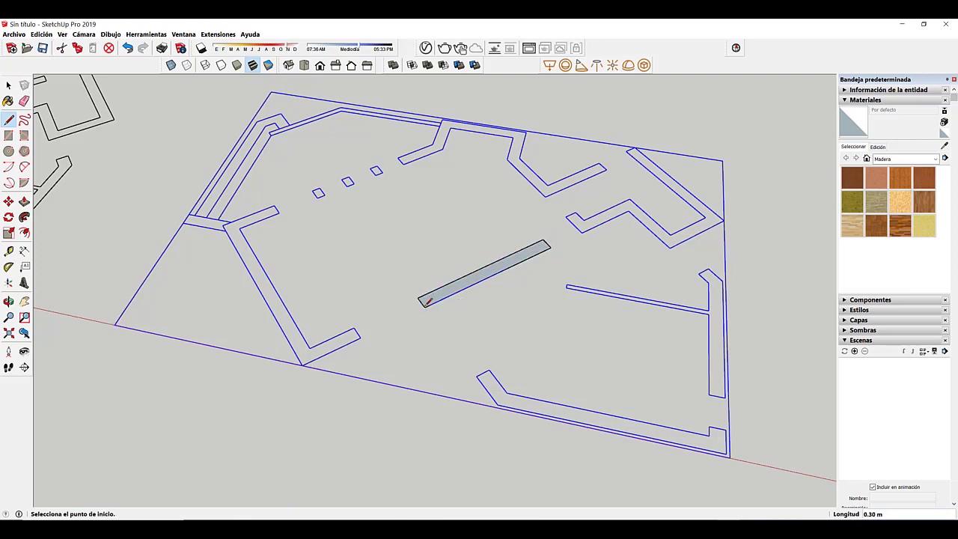
{"action": "key", "text": "p"}
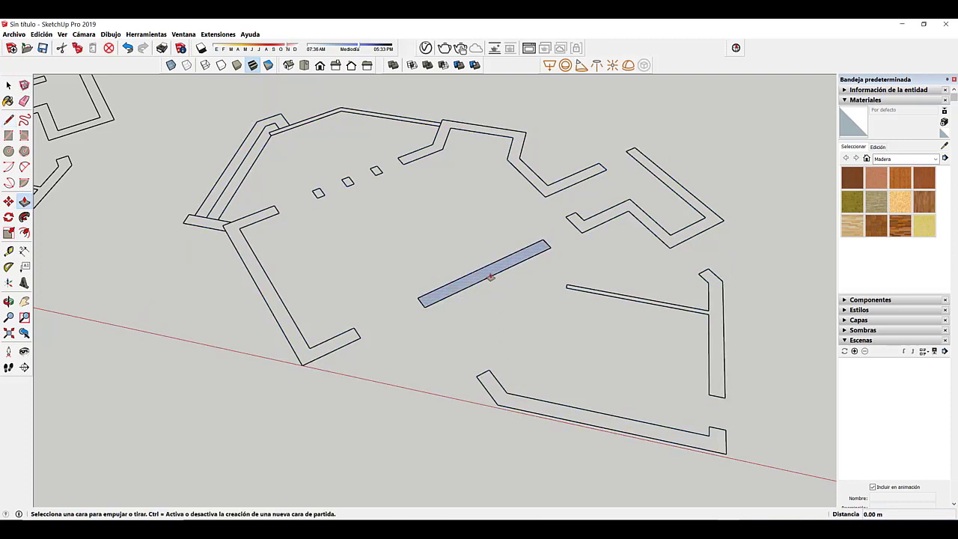
{"action": "left_click_drag", "start_coordinate": [490, 276], "coordinate": [491, 204]}
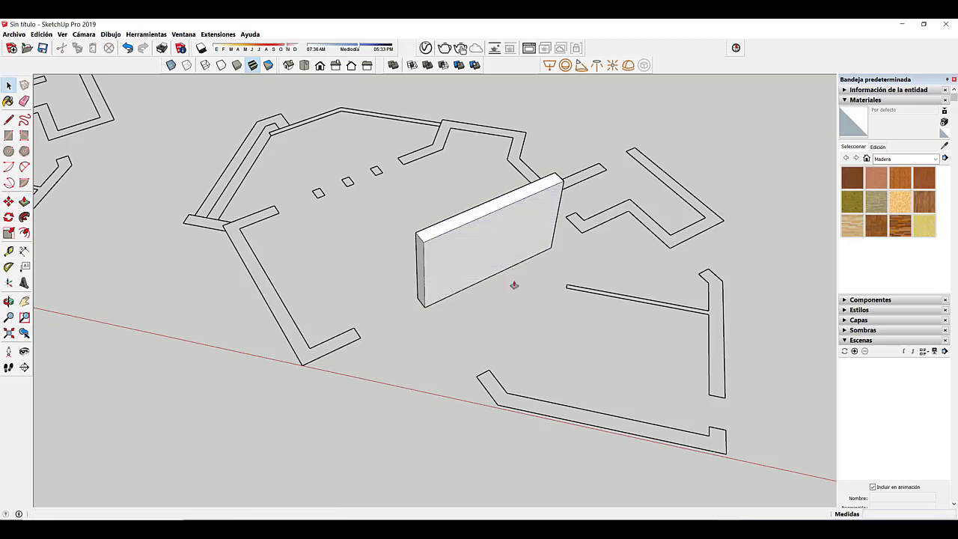
- Undo the extrusion of the central wall
{"action": "key", "text": "space"}
{"action": "key", "text": "ctrl+z"}
{"action": "left_click", "coordinate": [517, 277]}
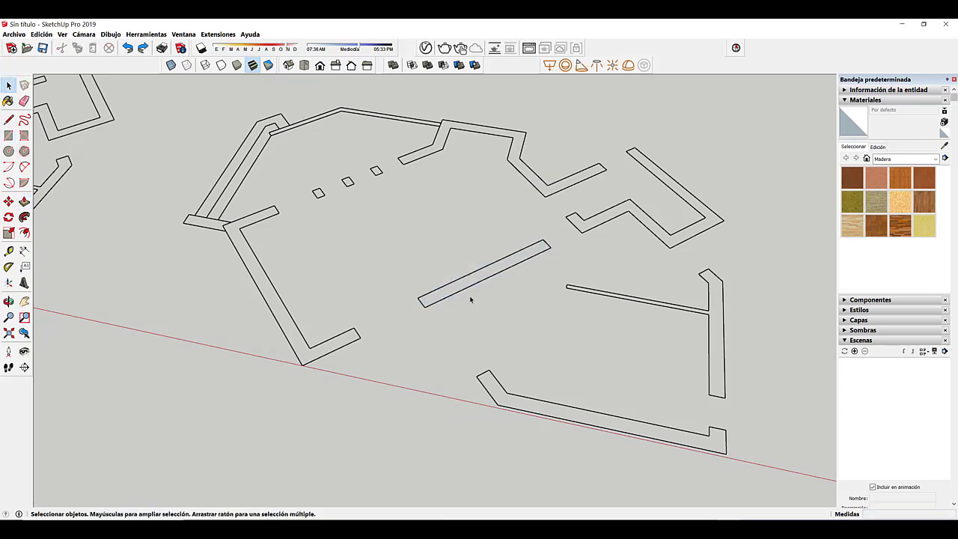
- Explode the copied floor plan component into loose edges and clear the selection
{"action": "triple_click", "coordinate": [648, 231]}
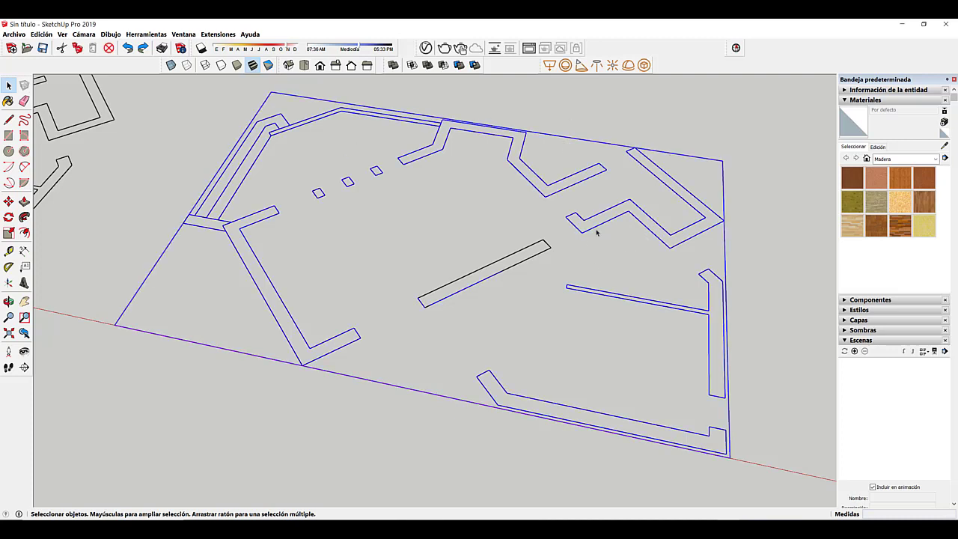
{"action": "left_click", "coordinate": [767, 236]}
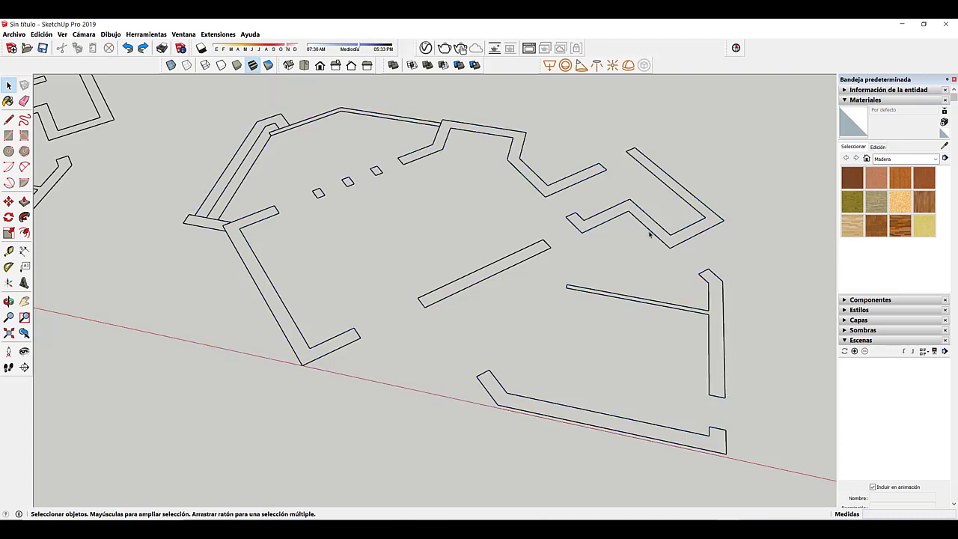
{"action": "triple_click", "coordinate": [651, 234]}
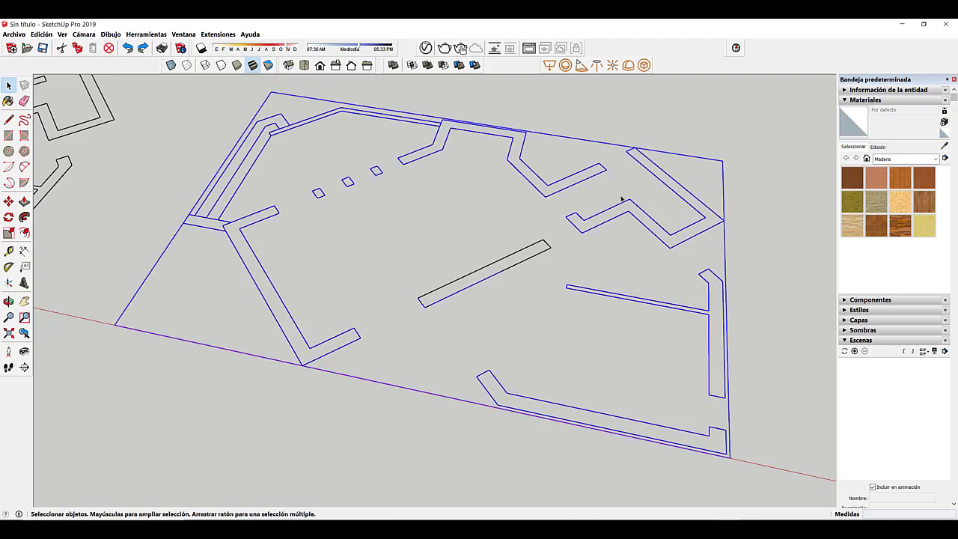
{"action": "right_click", "coordinate": [669, 190]}
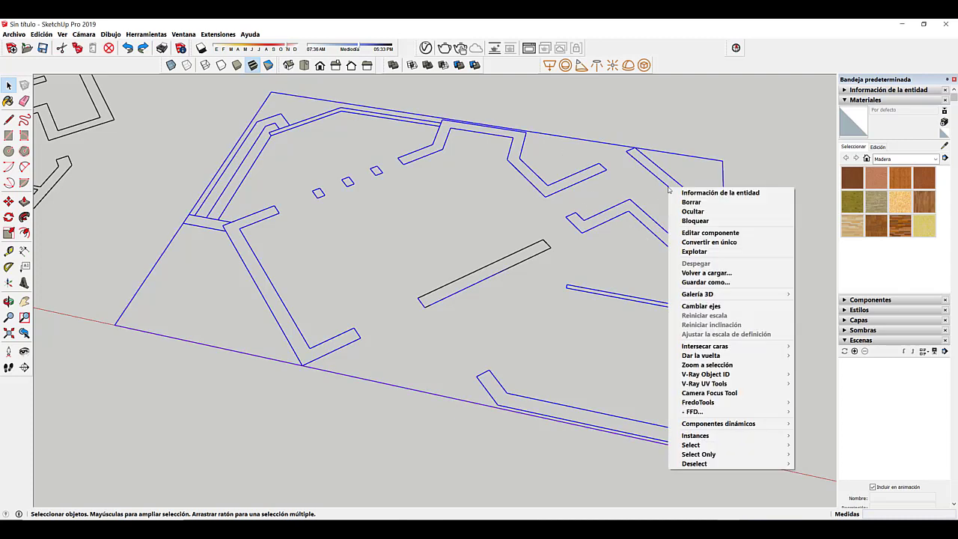
{"action": "left_click", "coordinate": [691, 252]}
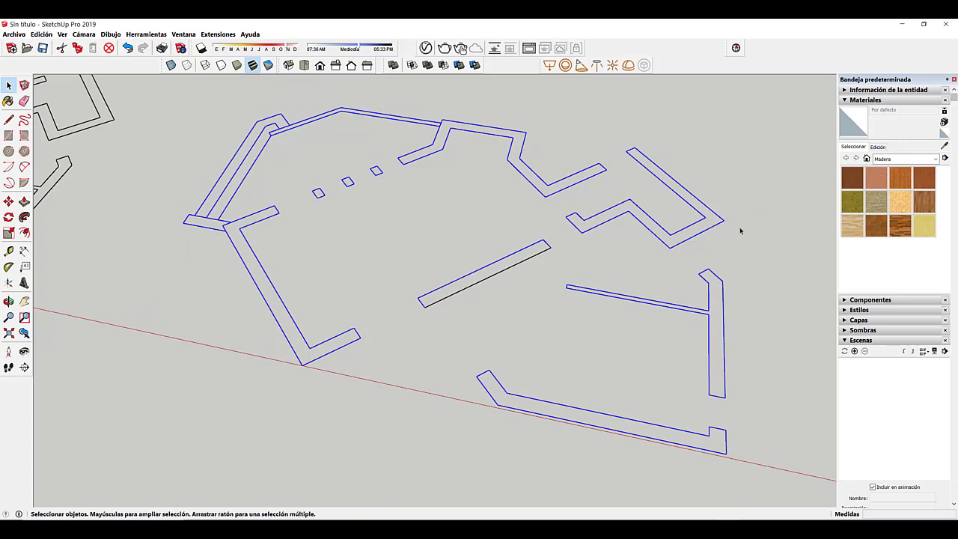
{"action": "left_click", "coordinate": [363, 159]}
- Erase the end edges of the two walls facing the corner opening near the red axis, plus outer edges of the zigzag wall
{"action": "middle_click_drag", "start_coordinate": [611, 288], "coordinate": [577, 274]}
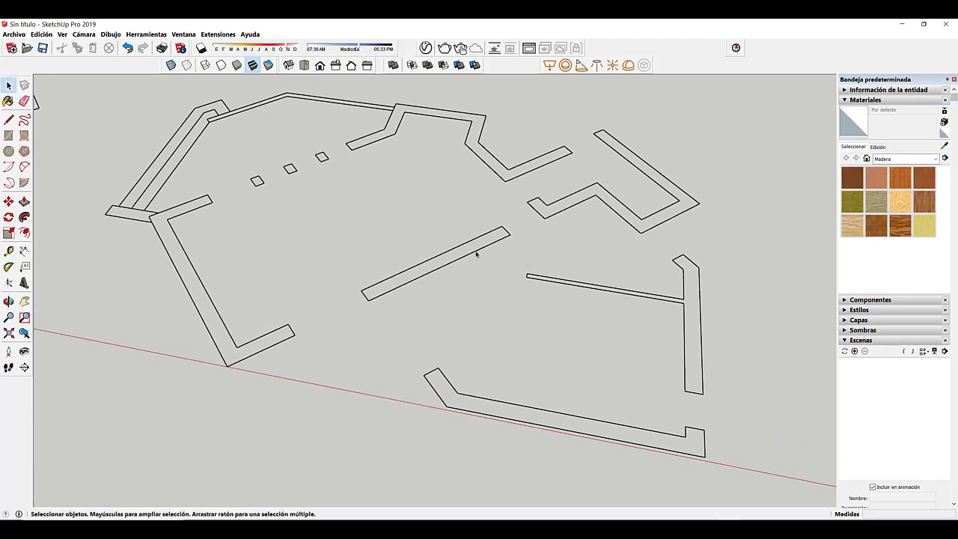
{"action": "middle_click_drag", "start_coordinate": [680, 324], "coordinate": [659, 316], "text": "shift"}
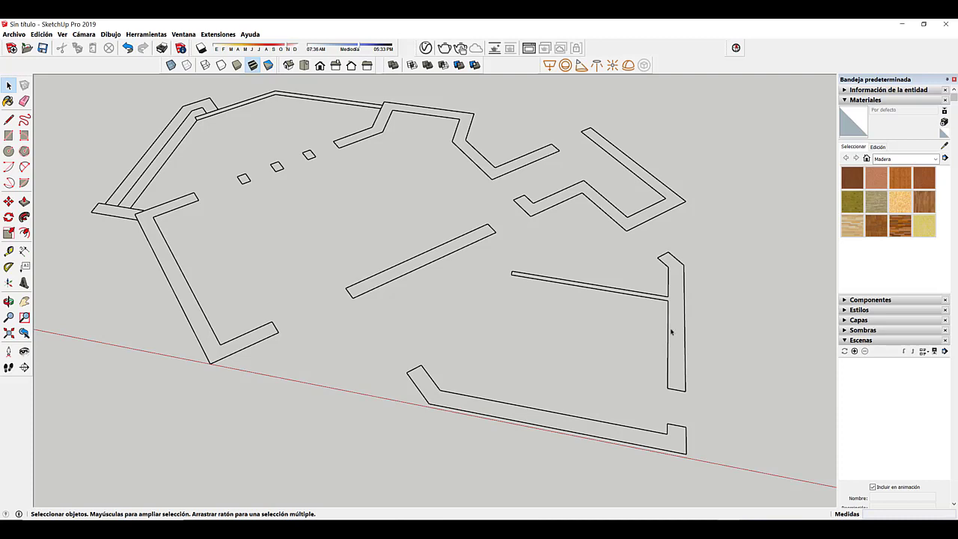
{"action": "middle_click_drag", "start_coordinate": [671, 332], "coordinate": [685, 346]}
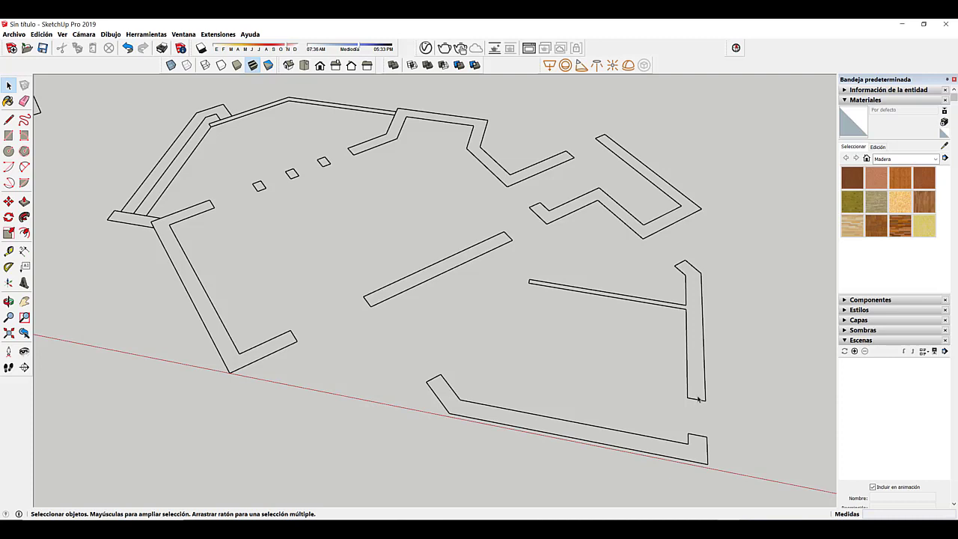
{"action": "key", "text": "e"}
{"action": "mouse_move", "coordinate": [700, 394]}
{"action": "left_mouse_down"}
{"action": "mouse_move", "coordinate": [701, 438]}
{"action": "mouse_move", "coordinate": [708, 435]}
{"action": "left_mouse_up"}
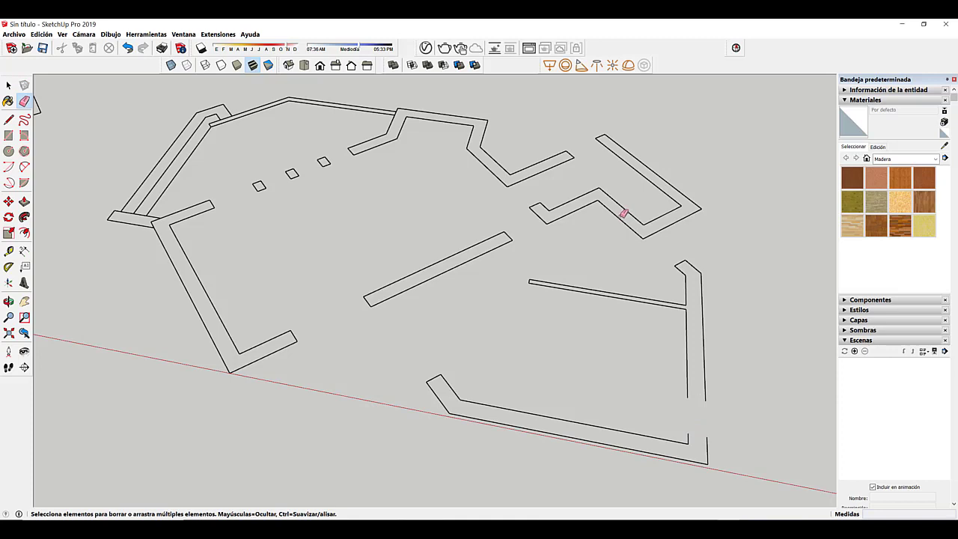
{"action": "left_click_drag", "start_coordinate": [624, 214], "coordinate": [575, 236]}
- Erase the central wall's long edge facing the red axis and the end edge of the L-shaped wall near that axis
{"action": "mouse_move", "coordinate": [472, 250]}
{"action": "left_mouse_down"}
{"action": "mouse_move", "coordinate": [479, 259]}
{"action": "mouse_move", "coordinate": [468, 263]}
{"action": "left_mouse_up"}
{"action": "left_click", "coordinate": [378, 301]}
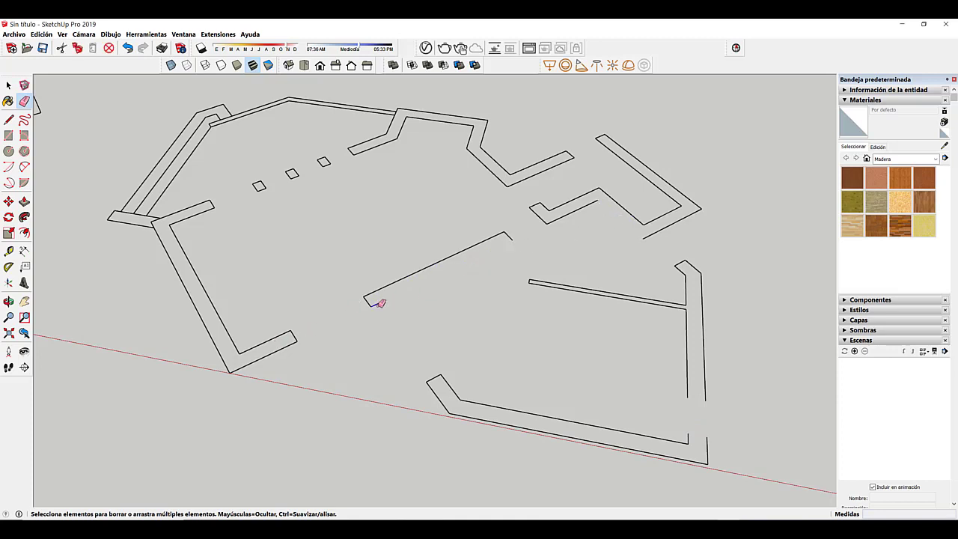
{"action": "left_click", "coordinate": [296, 335]}
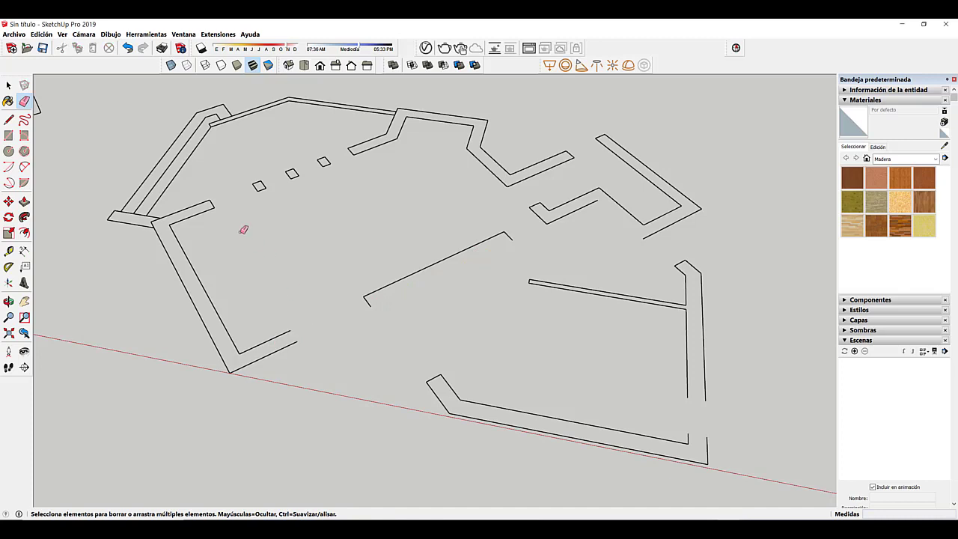
- Erase edges of the middle square column and the end edge of the wall next to the column row
{"action": "left_click", "coordinate": [298, 174]}
{"action": "scroll", "coordinate": [355, 148], "scroll_direction": "up", "scroll_amount": 2}
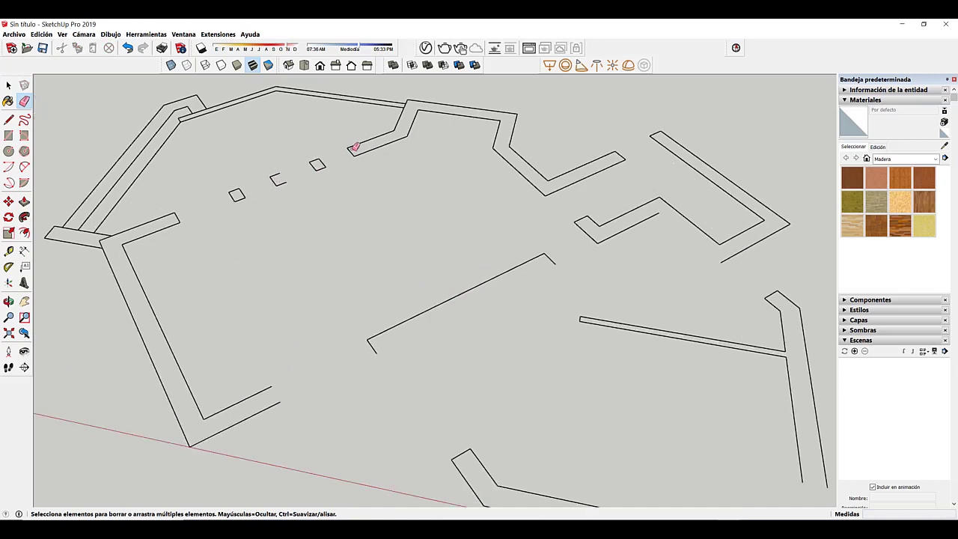
{"action": "left_click", "coordinate": [353, 149]}
{"action": "scroll", "coordinate": [664, 211], "scroll_direction": "down", "scroll_amount": 1}
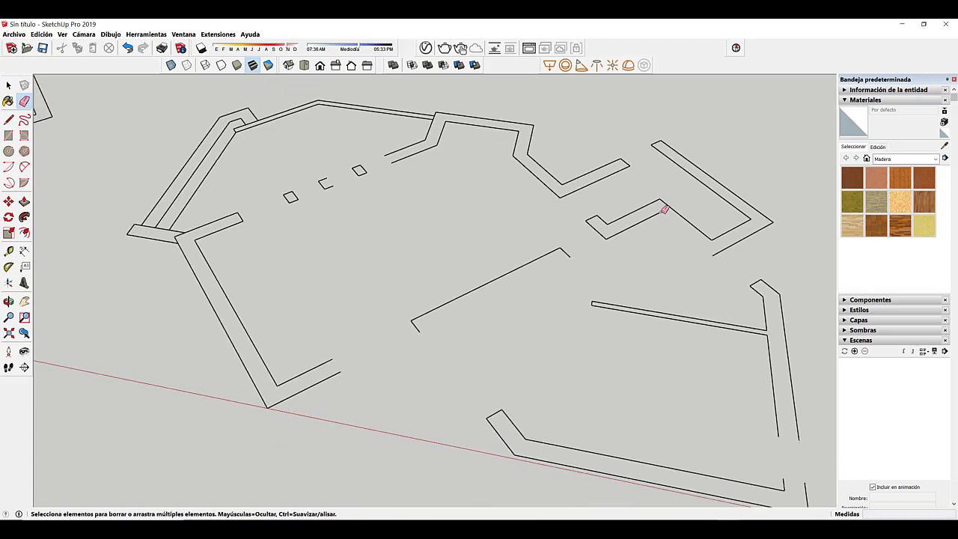
{"action": "left_click", "coordinate": [665, 210]}
{"action": "middle_click_drag", "start_coordinate": [693, 280], "coordinate": [632, 252], "text": "shift"}
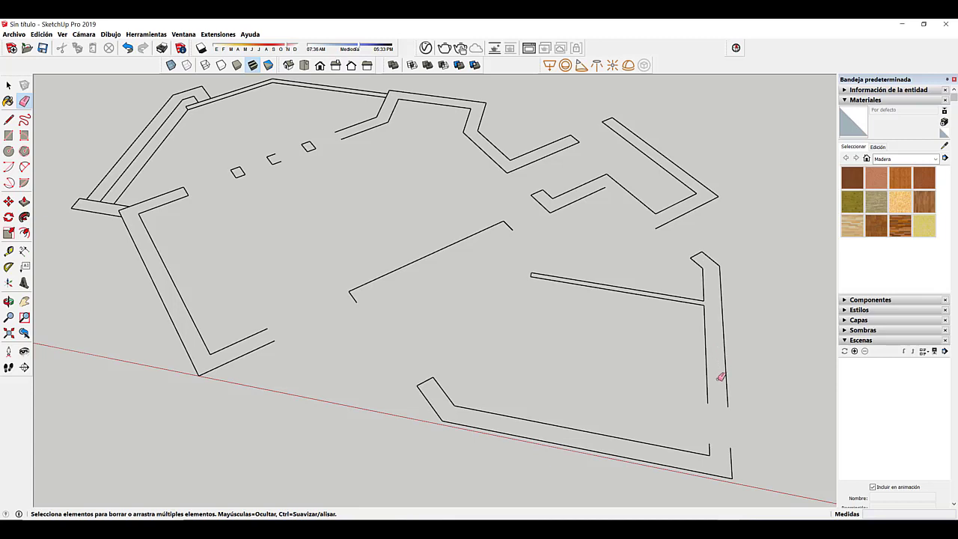
- Draw 0.30 m edges closing the open ends of the two walls at the corner opening near the red axis
{"action": "key", "text": "l"}
{"action": "left_click", "coordinate": [707, 402]}
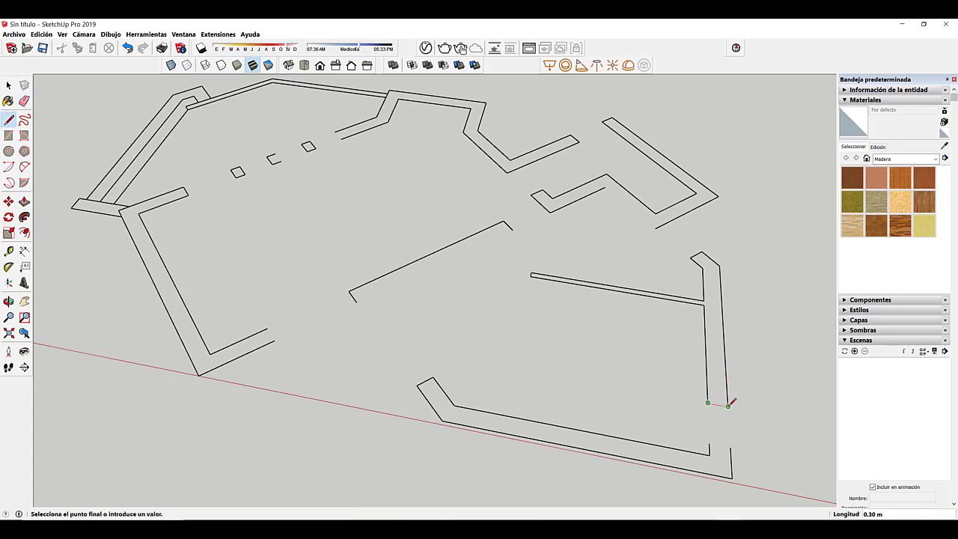
{"action": "left_click", "coordinate": [727, 406]}
{"action": "left_click", "coordinate": [710, 443]}
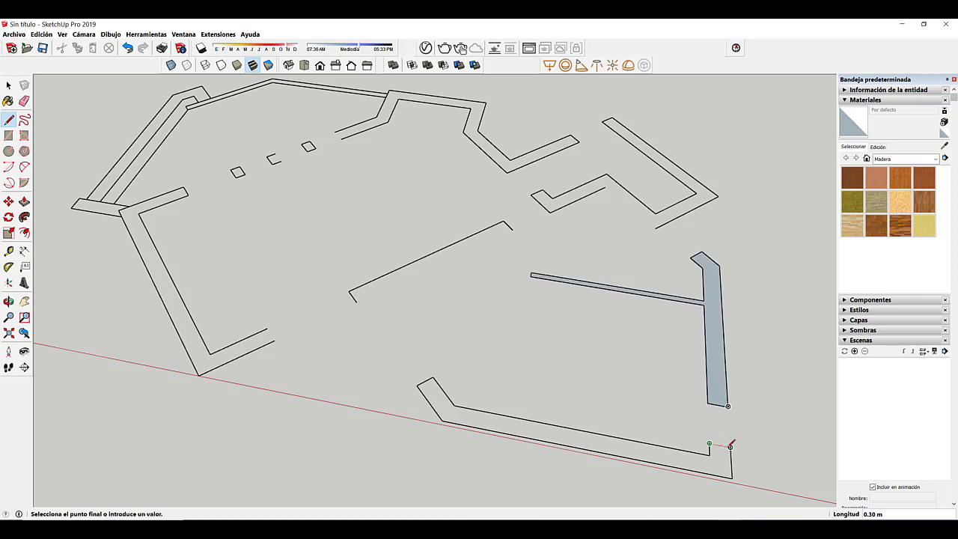
{"action": "left_click", "coordinate": [730, 447]}
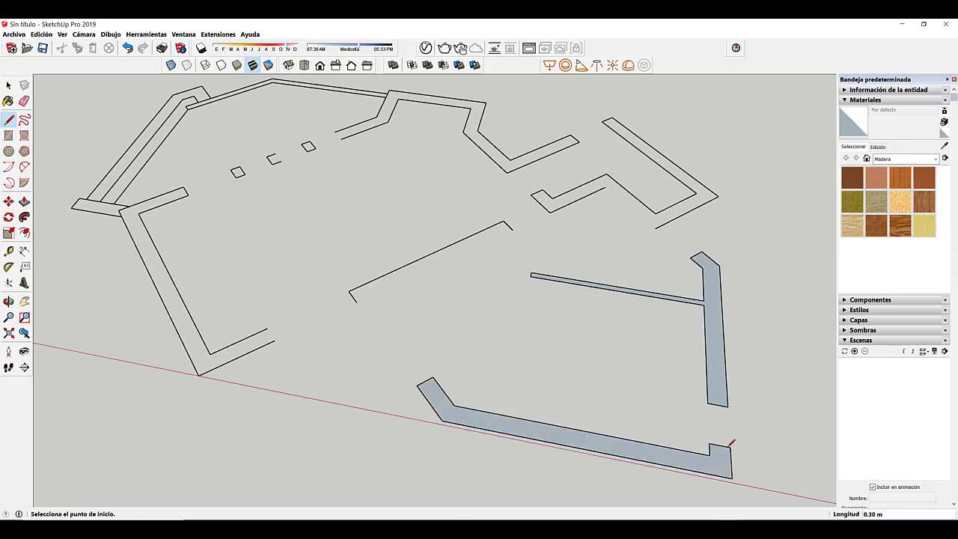
- Draw the missing long edge of the central wall and the missing outer edge of the zigzag wall to form their faces
{"action": "left_click", "coordinate": [357, 301]}
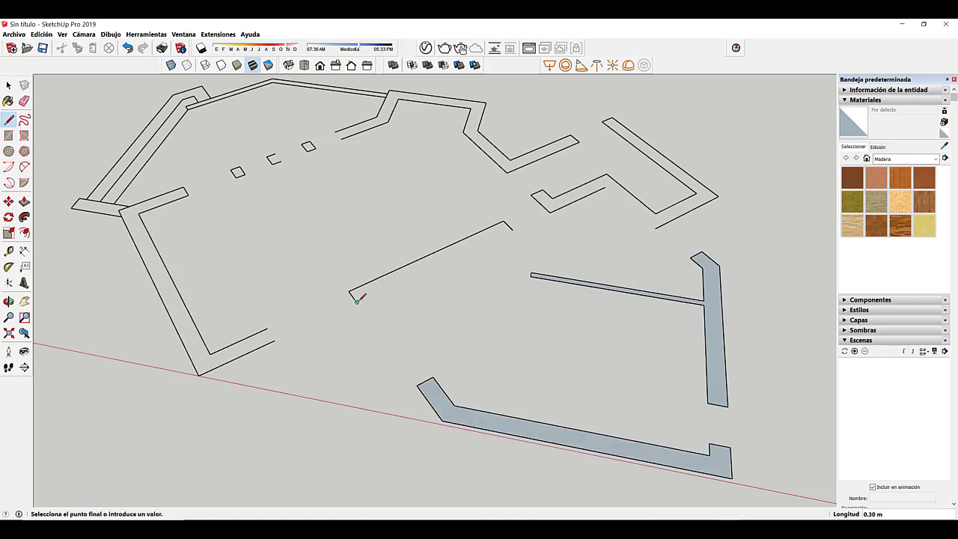
{"action": "left_click", "coordinate": [513, 226]}
{"action": "left_click", "coordinate": [606, 186]}
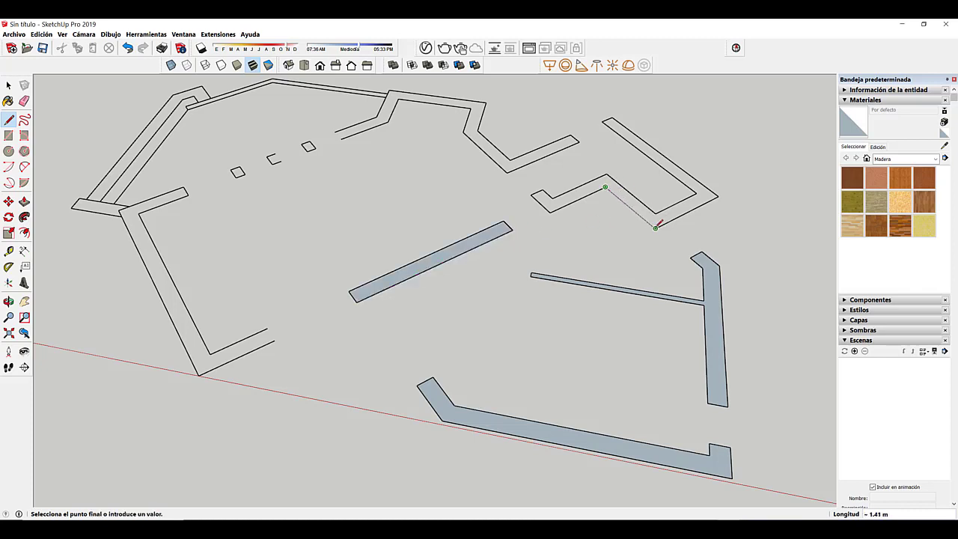
{"action": "left_click", "coordinate": [656, 227]}
- Draw the missing edges of the L-shaped wall, the middle square column and the wall next to the column row
{"action": "left_click", "coordinate": [267, 329]}
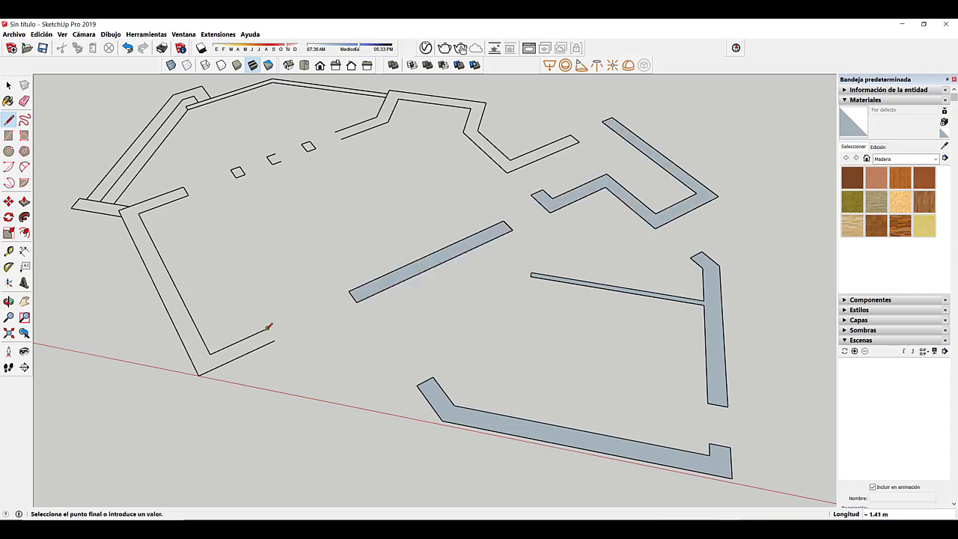
{"action": "left_click", "coordinate": [275, 341]}
{"action": "scroll", "coordinate": [277, 169], "scroll_direction": "up", "scroll_amount": 3}
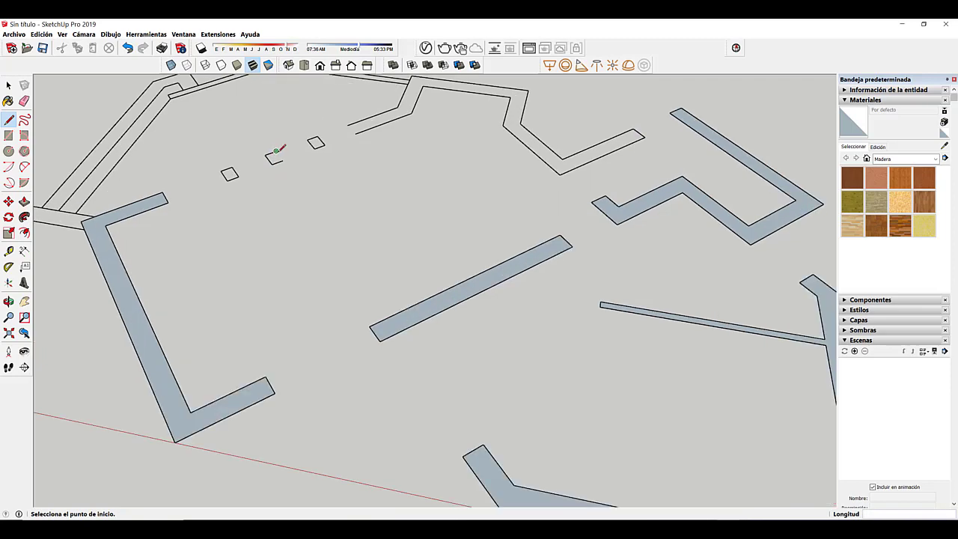
{"action": "left_click", "coordinate": [275, 152]}
{"action": "left_click", "coordinate": [283, 159]}
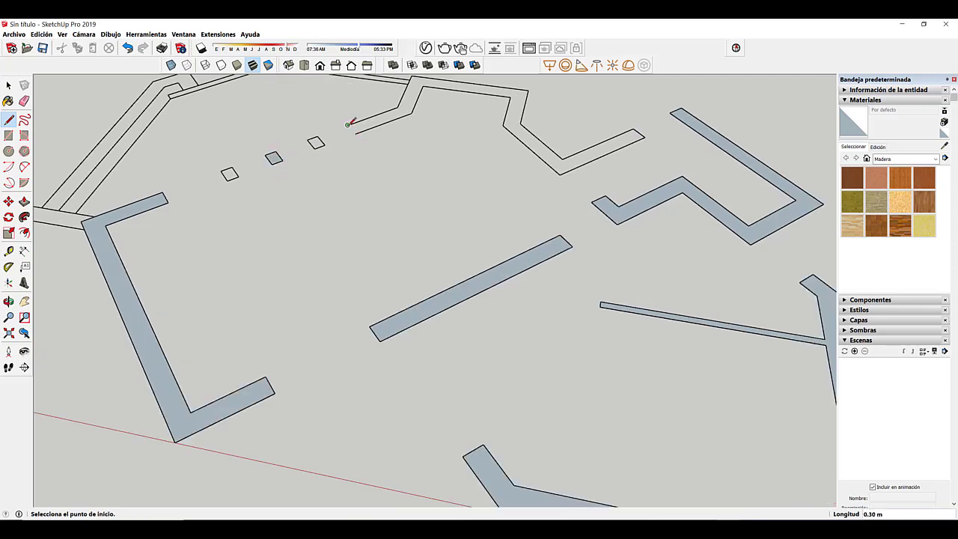
{"action": "left_click", "coordinate": [347, 125]}
{"action": "left_click", "coordinate": [357, 134]}
- Erase one edge of each outer square column and redraw it with the Line tool to create the column faces
{"action": "scroll", "coordinate": [417, 187], "scroll_direction": "down", "scroll_amount": 3}
{"action": "middle_click_drag", "start_coordinate": [417, 186], "coordinate": [388, 178]}
{"action": "scroll", "coordinate": [376, 175], "scroll_direction": "up", "scroll_amount": 3}
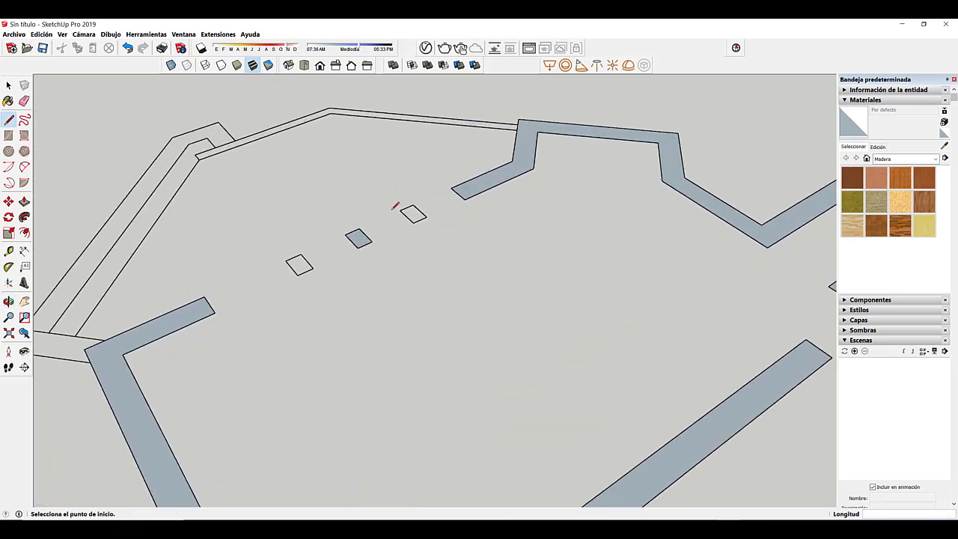
{"action": "key", "text": "p"}
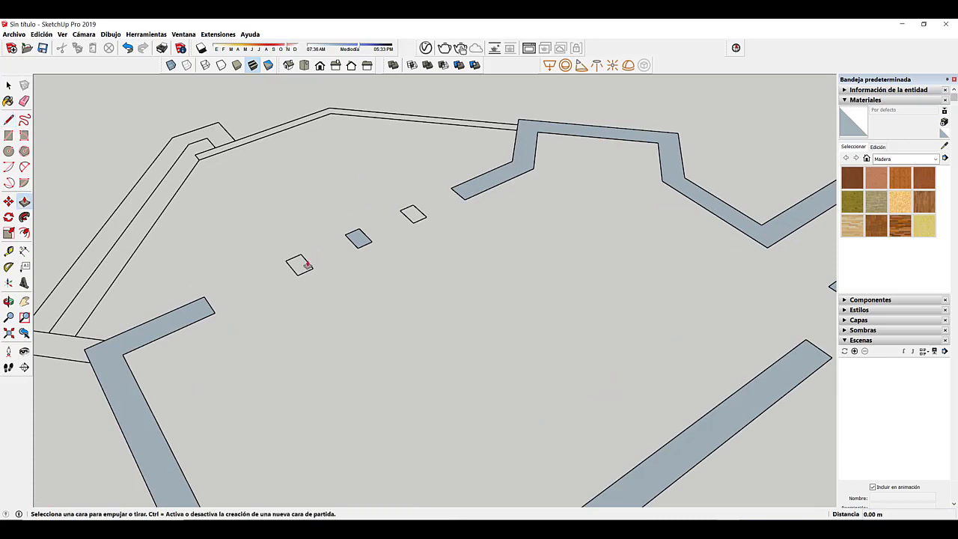
{"action": "key", "text": "e"}
{"action": "left_click", "coordinate": [307, 262]}
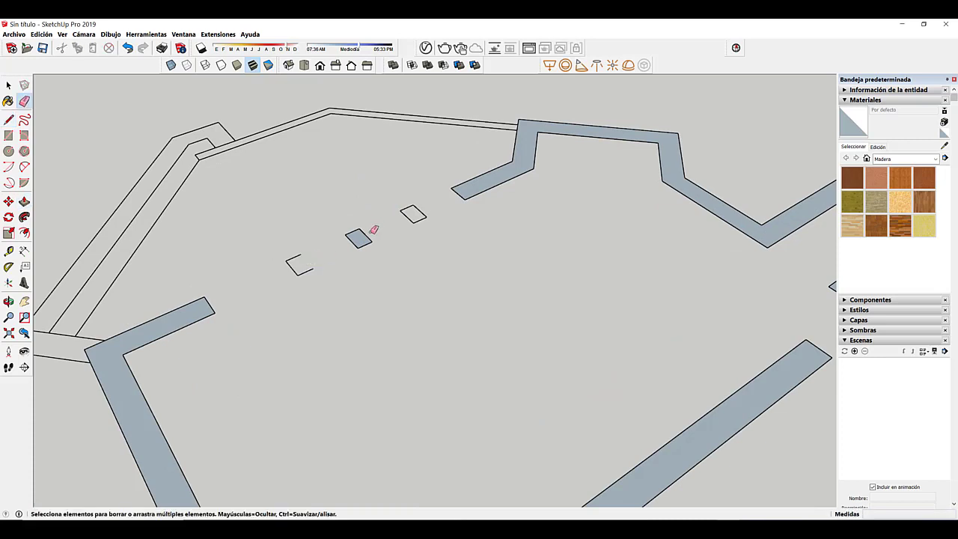
{"action": "left_click", "coordinate": [405, 217]}
{"action": "key", "text": "l"}
{"action": "left_click", "coordinate": [401, 213]}
{"action": "left_click", "coordinate": [414, 223]}
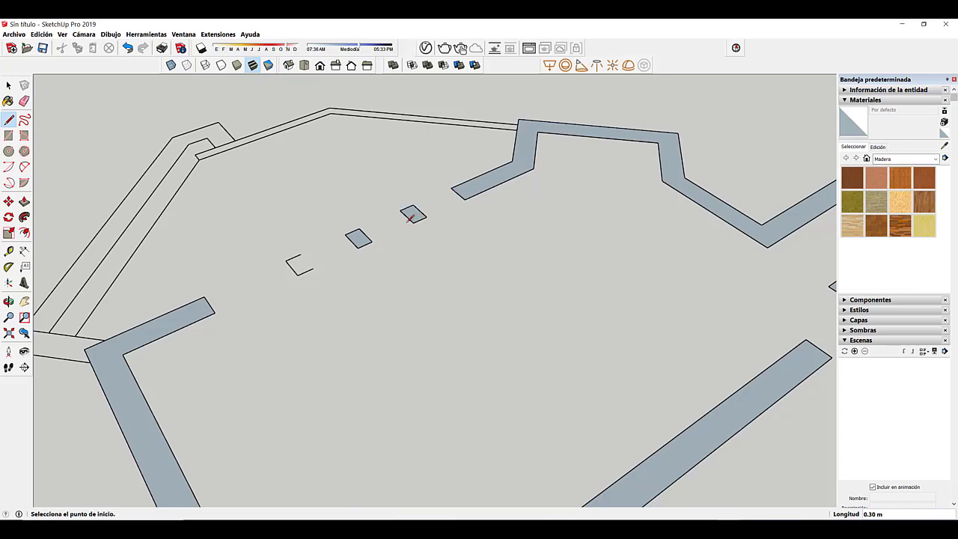
{"action": "left_click", "coordinate": [301, 255]}
{"action": "left_click", "coordinate": [313, 268]}
- Erase the thin perimeter outlines and parallel strip lines outside the column row from the copied plan
{"action": "scroll", "coordinate": [404, 262], "scroll_direction": "down", "scroll_amount": 5}
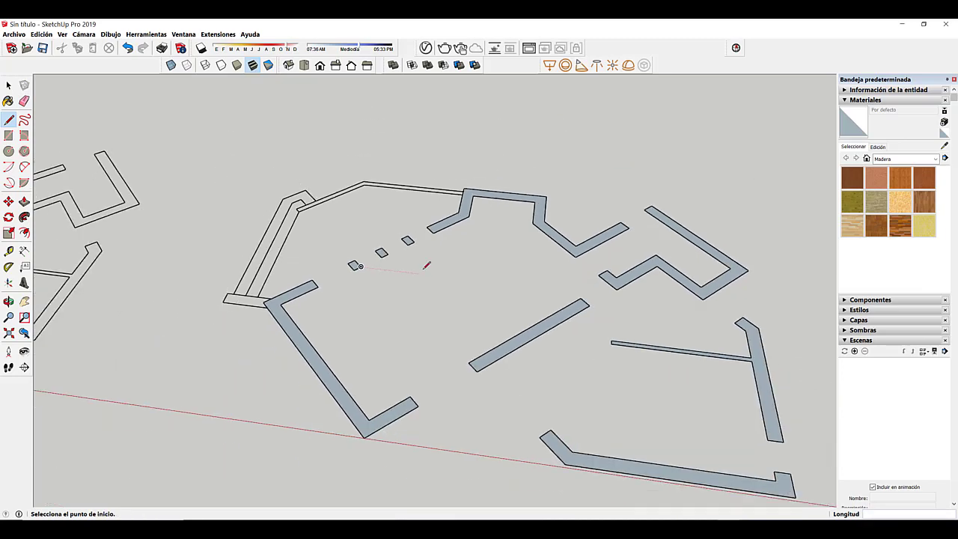
{"action": "middle_click_drag", "start_coordinate": [427, 265], "coordinate": [440, 227]}
{"action": "scroll", "coordinate": [427, 252], "scroll_direction": "up", "scroll_amount": 2}
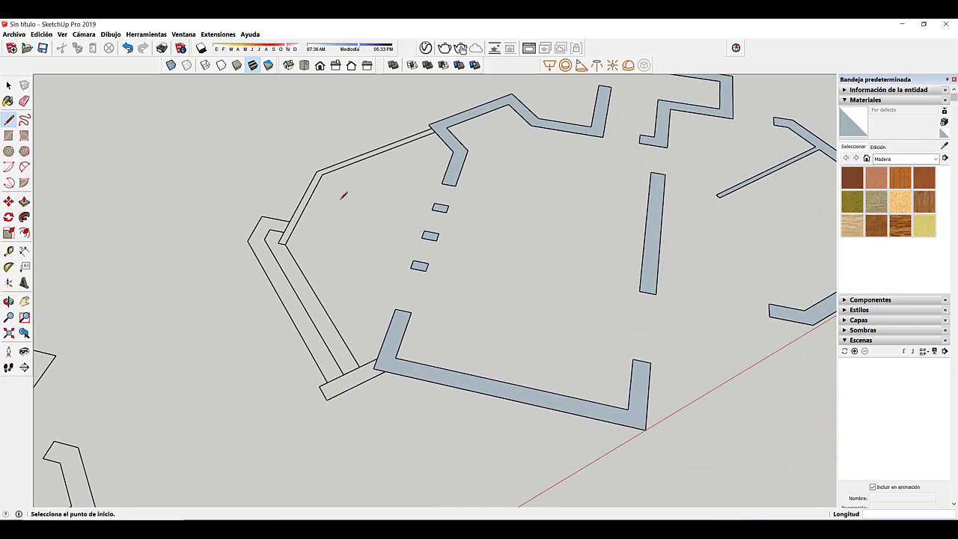
{"action": "mouse_move", "coordinate": [551, 237]}
{"action": "middle_mouse_down", "text": "shift"}
{"action": "mouse_move", "coordinate": [454, 274]}
{"action": "mouse_move", "coordinate": [543, 253]}
{"action": "middle_mouse_up", "text": "shift"}
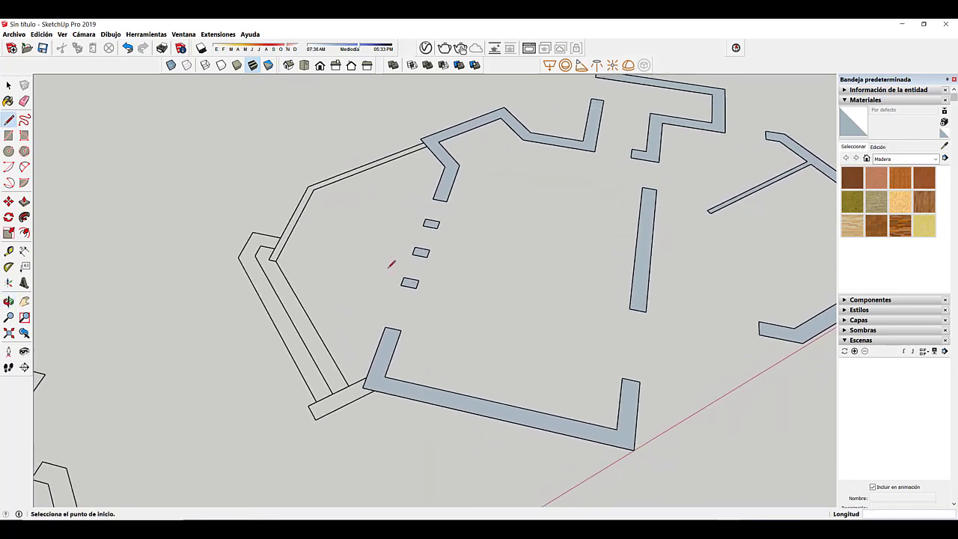
{"action": "mouse_move", "coordinate": [391, 263]}
{"action": "middle_mouse_down"}
{"action": "mouse_move", "coordinate": [405, 306]}
{"action": "mouse_move", "coordinate": [429, 269]}
{"action": "mouse_move", "coordinate": [420, 223]}
{"action": "middle_mouse_up"}
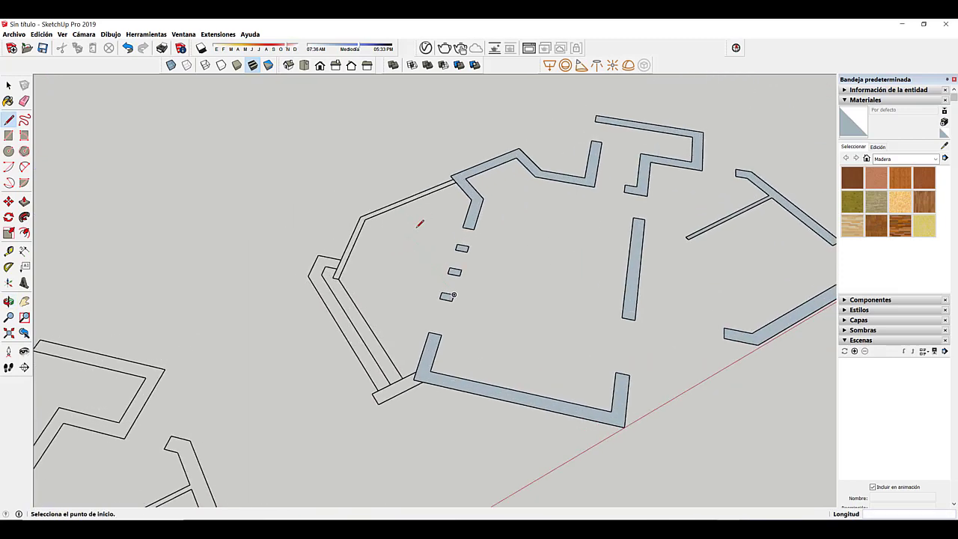
{"action": "scroll", "coordinate": [377, 270], "scroll_direction": "up", "scroll_amount": 1}
{"action": "middle_click_drag", "start_coordinate": [400, 261], "coordinate": [356, 258], "text": "shift"}
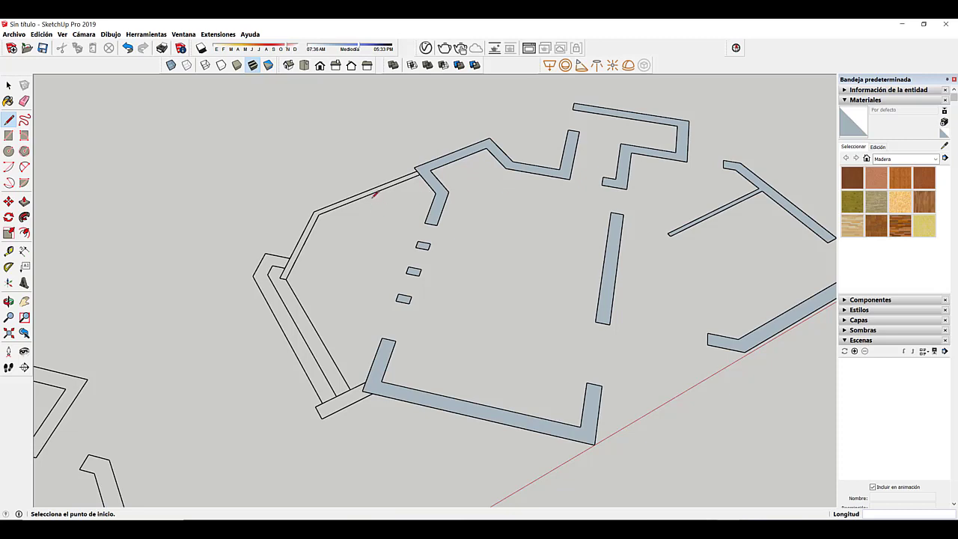
{"action": "key", "text": "e"}
{"action": "left_click_drag", "start_coordinate": [375, 186], "coordinate": [374, 203]}
{"action": "mouse_move", "coordinate": [321, 237]}
{"action": "left_mouse_down"}
{"action": "mouse_move", "coordinate": [302, 238]}
{"action": "mouse_move", "coordinate": [261, 274]}
{"action": "mouse_move", "coordinate": [263, 255]}
{"action": "mouse_move", "coordinate": [288, 273]}
{"action": "mouse_move", "coordinate": [357, 411]}
{"action": "mouse_move", "coordinate": [321, 411]}
{"action": "left_mouse_up"}
- Extrude the straight central wall face upward 2.50 m with Push/Pull
{"action": "scroll", "coordinate": [321, 392], "scroll_direction": "down", "scroll_amount": 3}
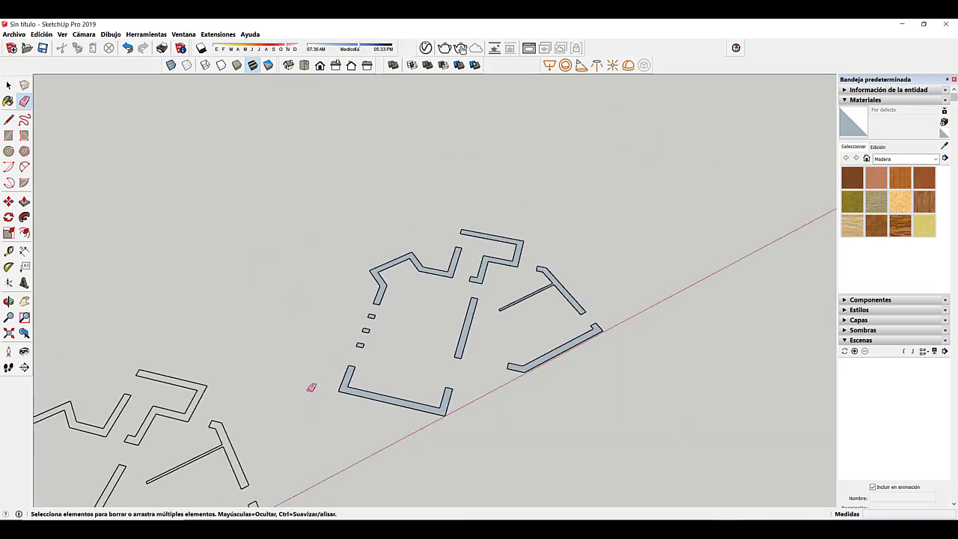
{"action": "scroll", "coordinate": [311, 388], "scroll_direction": "down", "scroll_amount": 2}
{"action": "middle_click_drag", "start_coordinate": [313, 386], "coordinate": [517, 209], "text": "shift"}
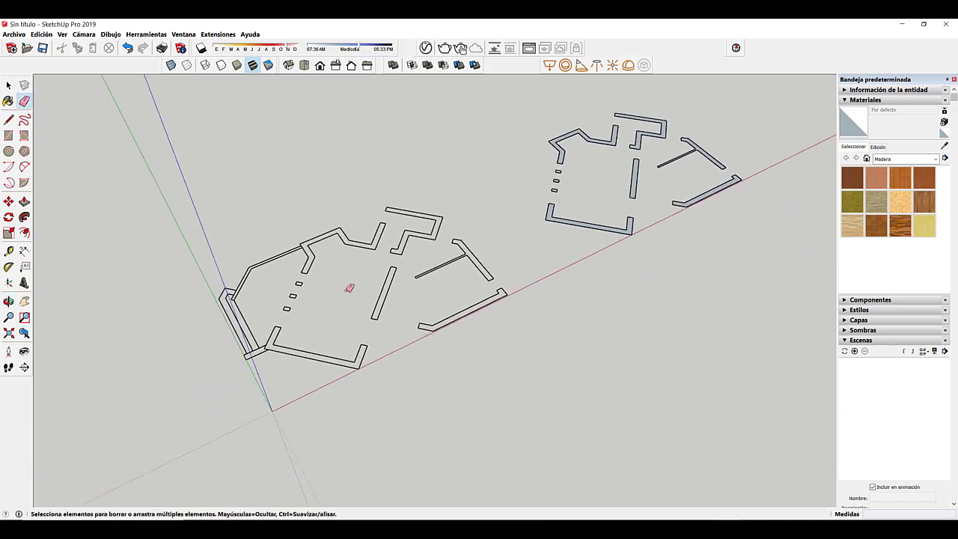
{"action": "middle_click_drag", "start_coordinate": [350, 288], "coordinate": [399, 247]}
{"action": "scroll", "coordinate": [446, 262], "scroll_direction": "up", "scroll_amount": 5}
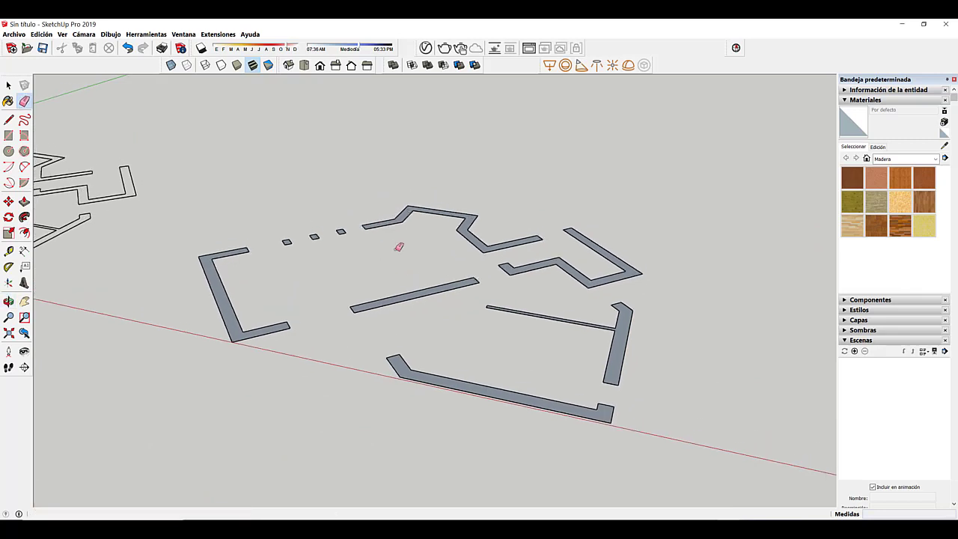
{"action": "key", "text": "p"}
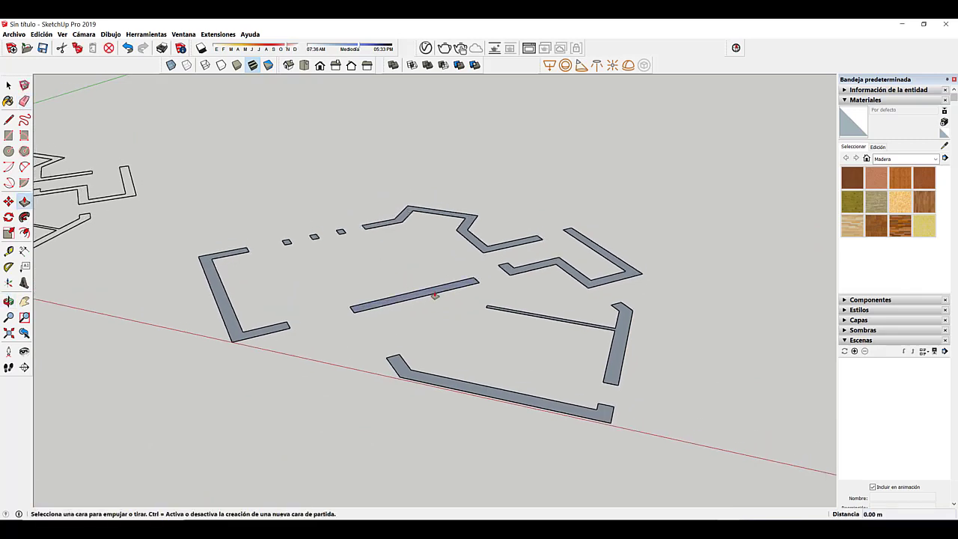
{"action": "left_click_drag", "start_coordinate": [434, 296], "coordinate": [425, 186]}
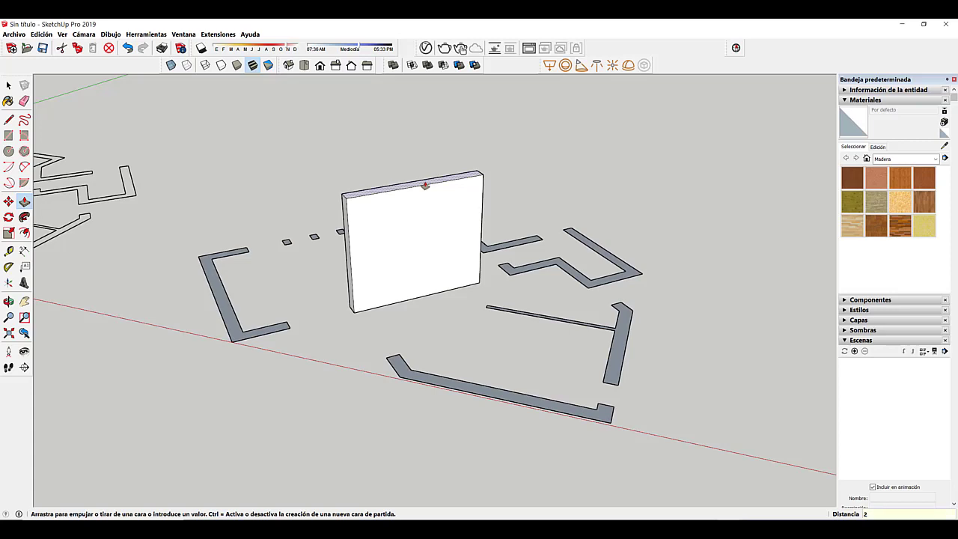
{"action": "key", "text": "Return"}
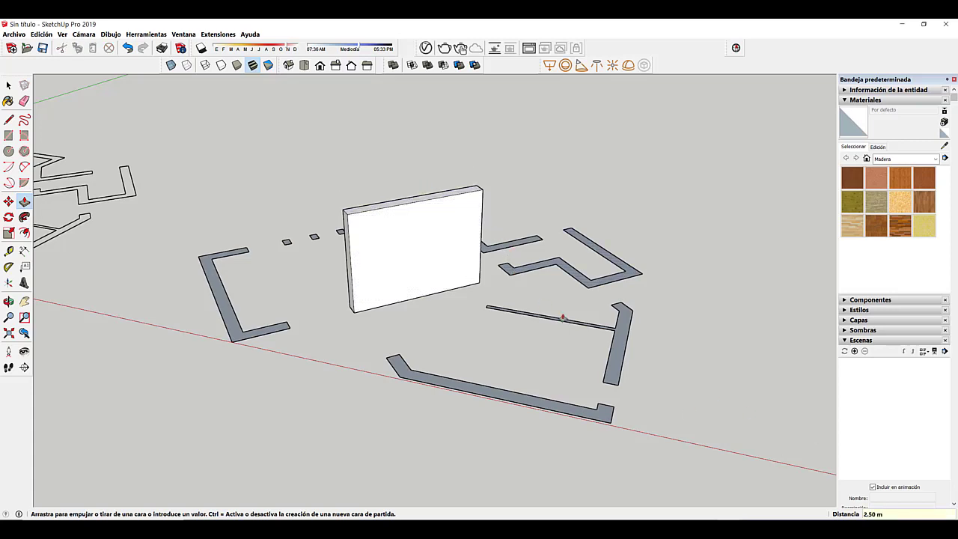
- Extrude the zigzag wall and the wall with the thin partition to the central wall's 2.50 m height
{"action": "scroll", "coordinate": [522, 264], "scroll_direction": "up", "scroll_amount": 2}
{"action": "middle_click_drag", "start_coordinate": [526, 260], "coordinate": [586, 268]}
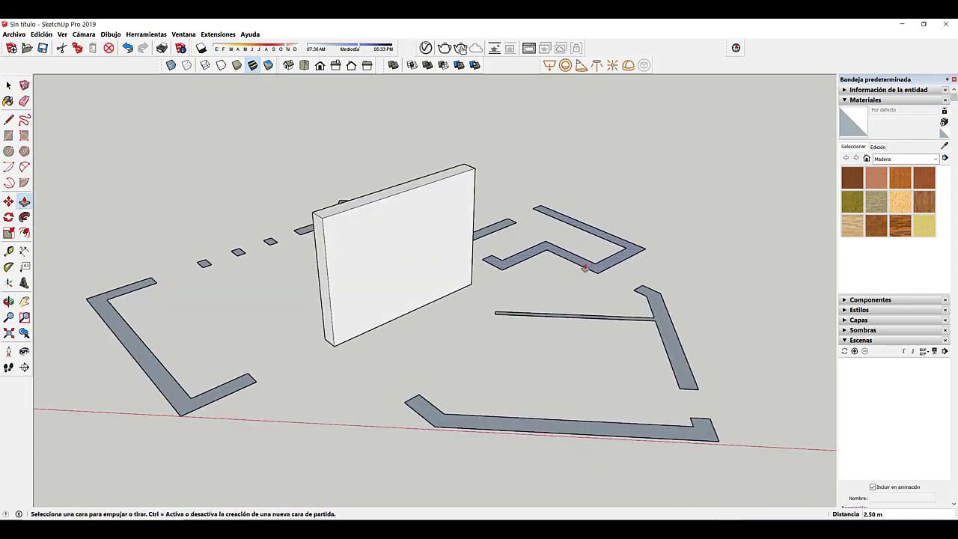
{"action": "left_click", "coordinate": [517, 264]}
{"action": "left_click", "coordinate": [518, 321]}
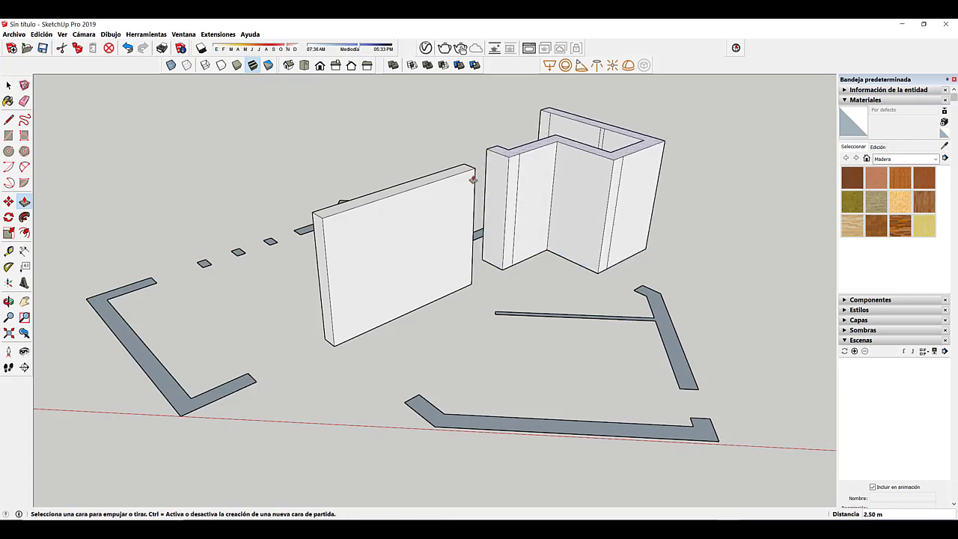
{"action": "left_click", "coordinate": [518, 320]}
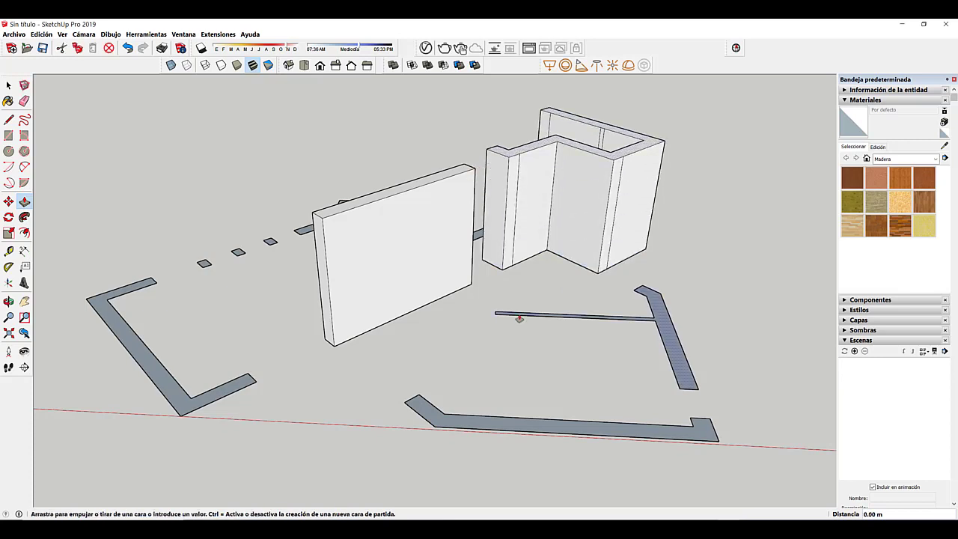
{"action": "left_click", "coordinate": [428, 189]}
- Extrude the long wall along the red axis and the L-shaped wall to the central wall's 2.50 m height
{"action": "left_click", "coordinate": [422, 403]}
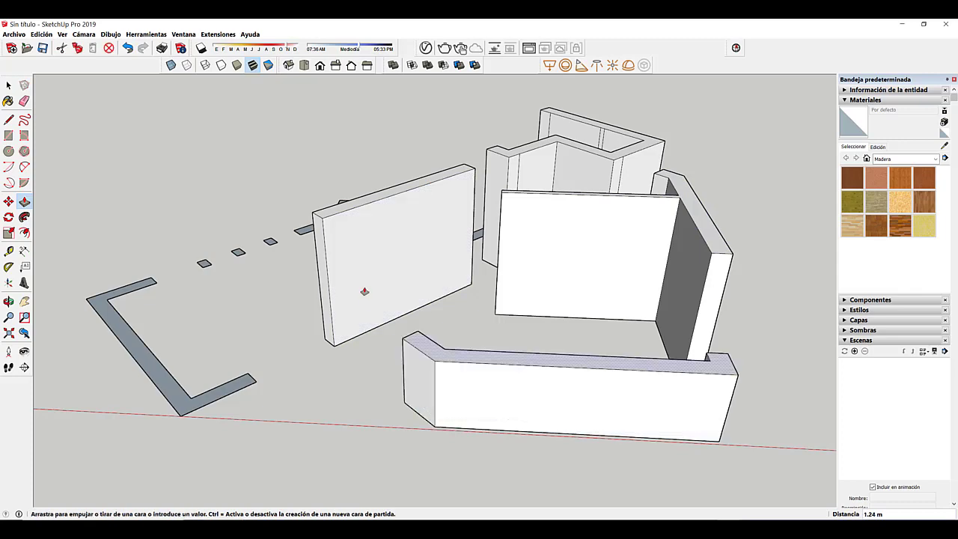
{"action": "left_click", "coordinate": [323, 223]}
{"action": "left_click", "coordinate": [135, 352]}
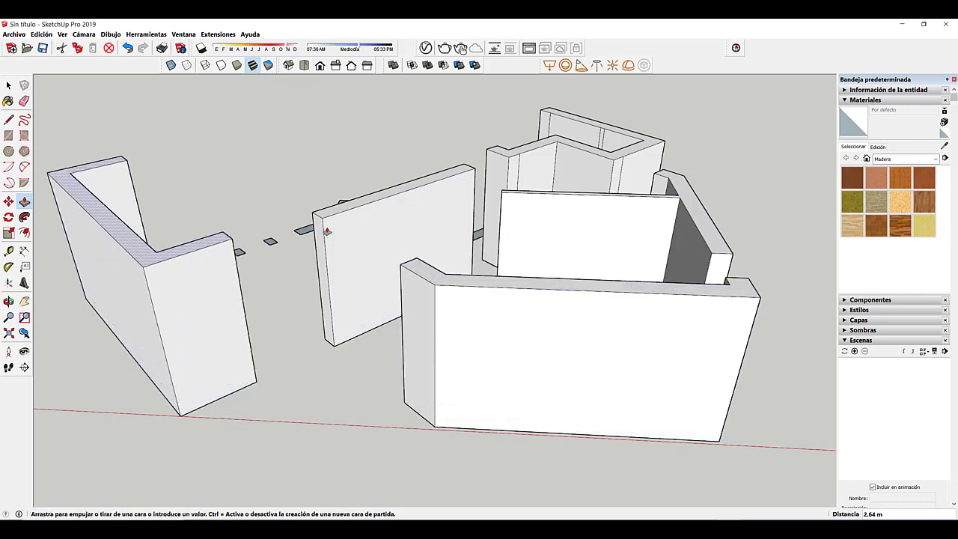
{"action": "left_click", "coordinate": [331, 219]}
- Extrude the angled wall next to the column row to the central wall's 2.50 m height
{"action": "middle_click_drag", "start_coordinate": [332, 218], "coordinate": [327, 330]}
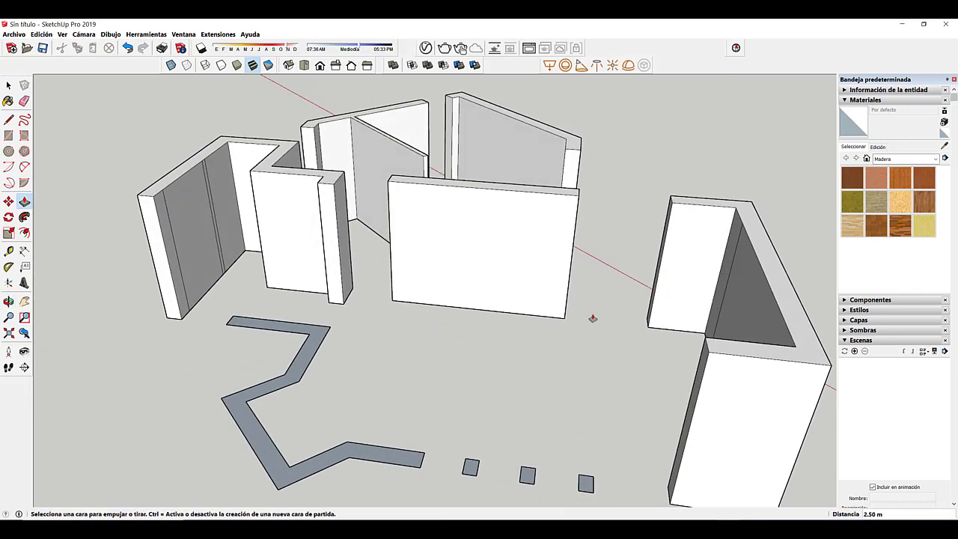
{"action": "left_click", "coordinate": [326, 330]}
{"action": "left_click", "coordinate": [484, 200]}
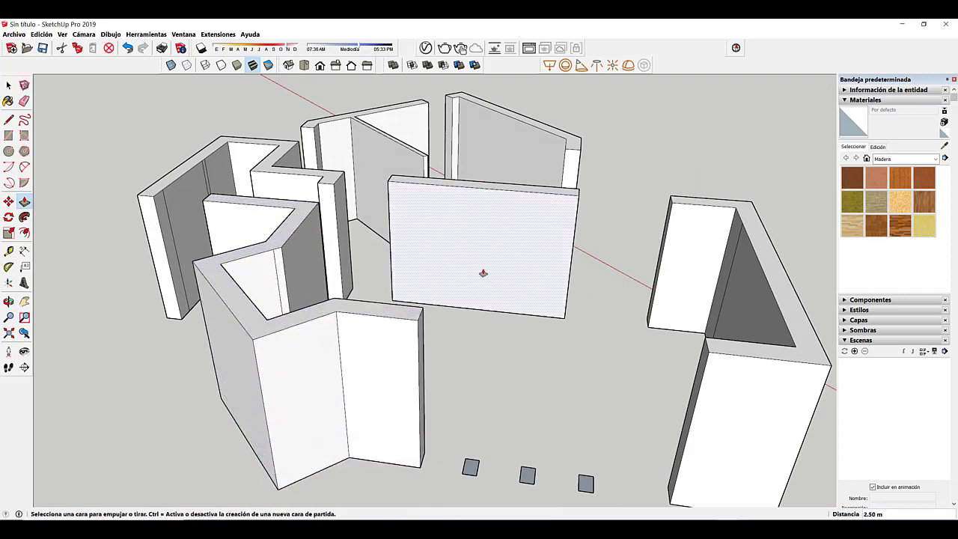
- Extrude the three square columns to the 2.50 m height of the finished walls
{"action": "left_click", "coordinate": [470, 468]}
{"action": "left_click", "coordinate": [412, 323]}
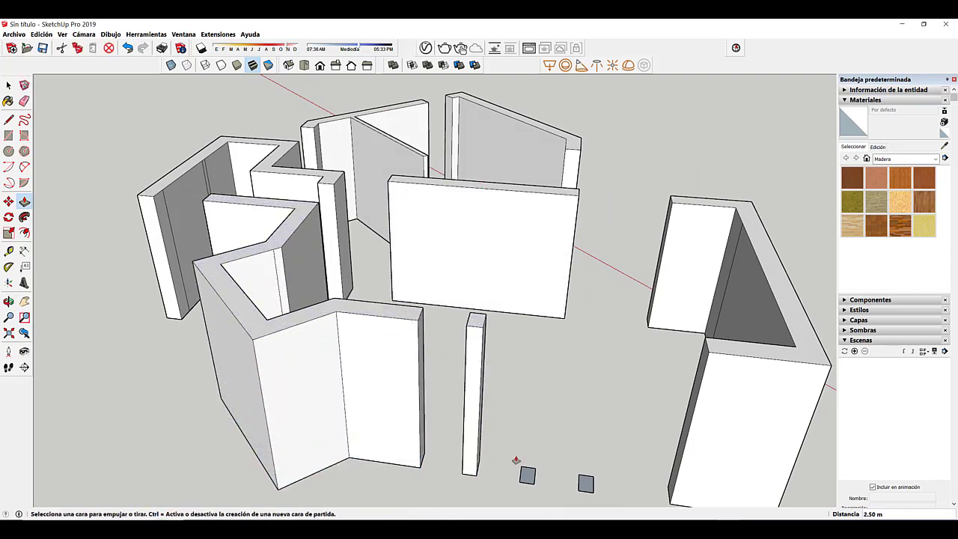
{"action": "left_click", "coordinate": [527, 475]}
{"action": "left_click", "coordinate": [477, 326]}
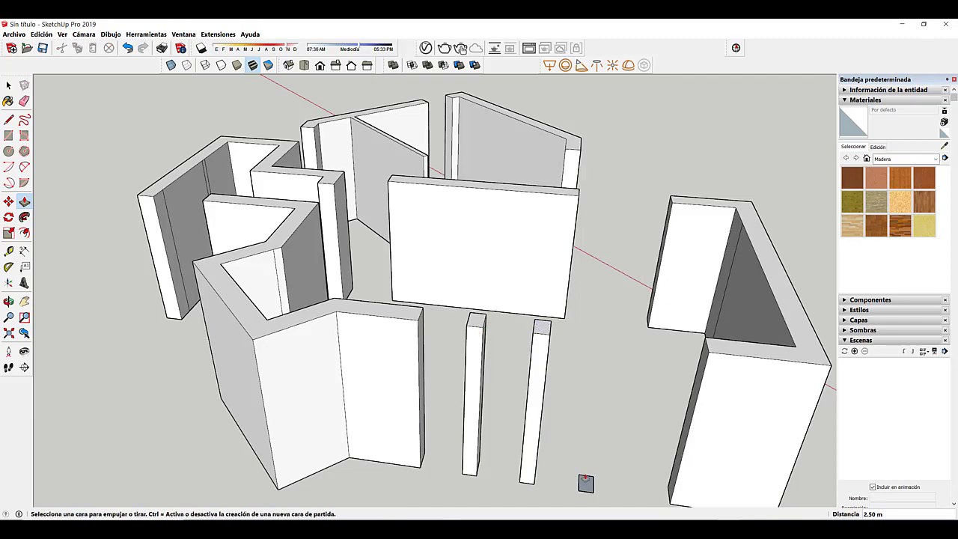
{"action": "left_click", "coordinate": [732, 359]}
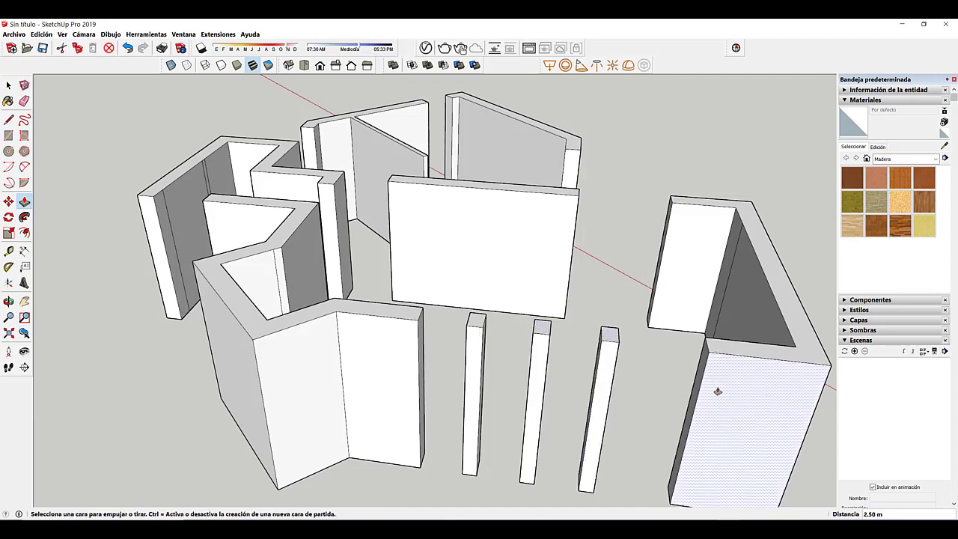
{"action": "middle_click_drag", "start_coordinate": [719, 391], "coordinate": [506, 375]}
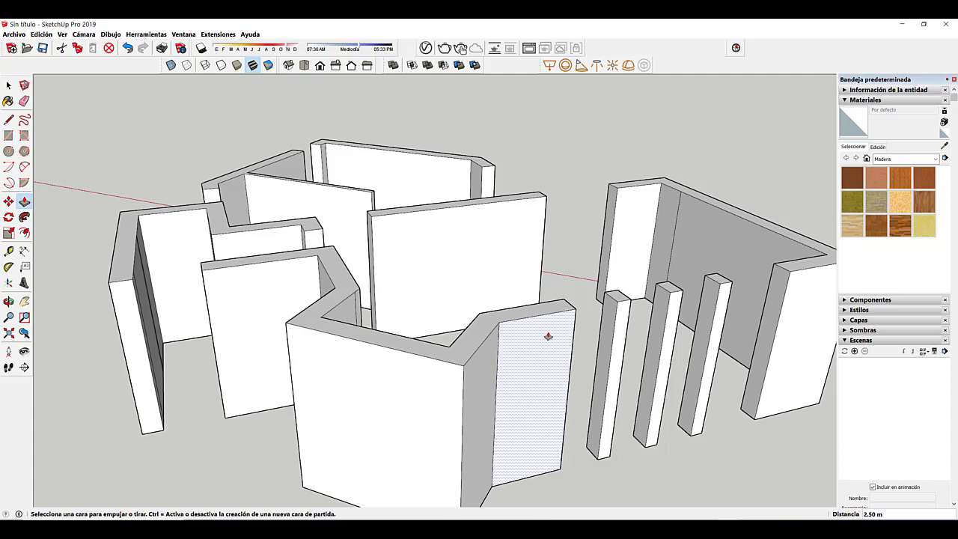
{"action": "middle_click_drag", "start_coordinate": [548, 337], "coordinate": [558, 368]}
{"action": "scroll", "coordinate": [523, 376], "scroll_direction": "down", "scroll_amount": 4}
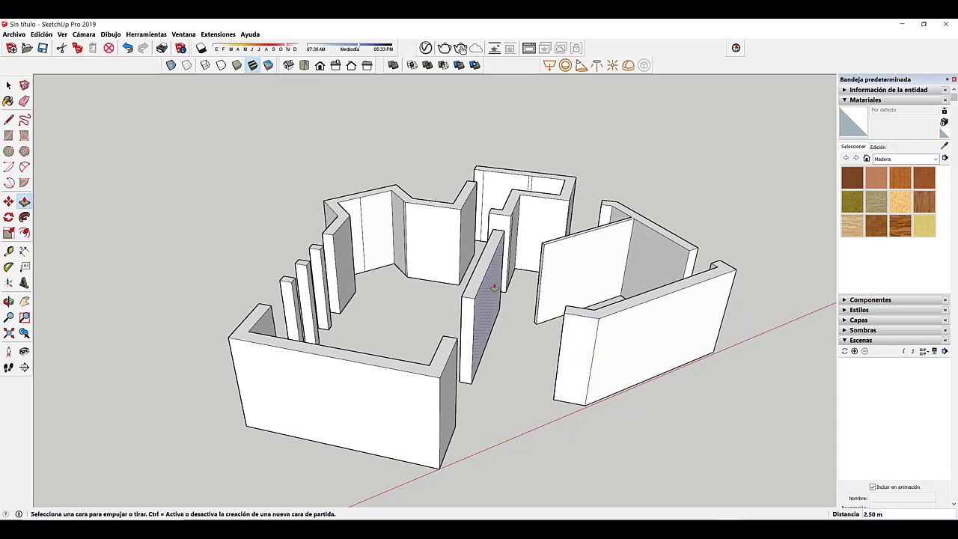
- Erase the leftover vertical edges dividing the inner and outer faces of the zigzag wall
{"action": "scroll", "coordinate": [551, 286], "scroll_direction": "up", "scroll_amount": 5}
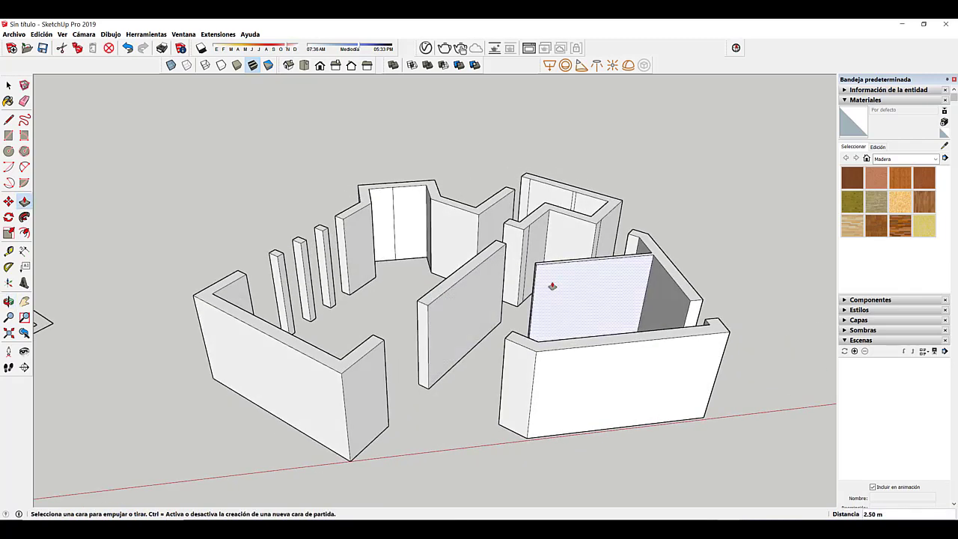
{"action": "middle_click_drag", "start_coordinate": [561, 274], "coordinate": [557, 197]}
{"action": "scroll", "coordinate": [523, 231], "scroll_direction": "up", "scroll_amount": 3}
{"action": "middle_click_drag", "start_coordinate": [629, 248], "coordinate": [689, 270]}
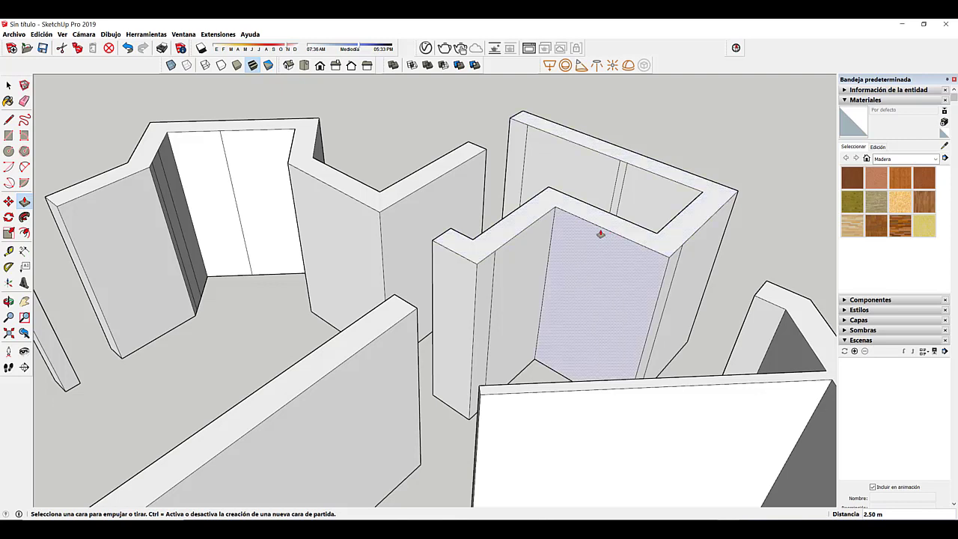
{"action": "key", "text": "e"}
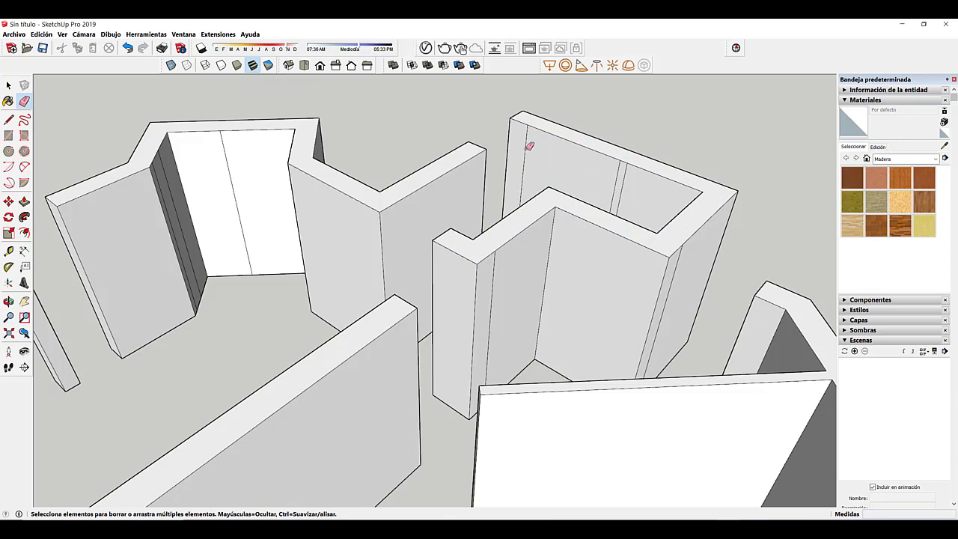
{"action": "left_click", "coordinate": [525, 150]}
{"action": "left_click", "coordinate": [620, 185]}
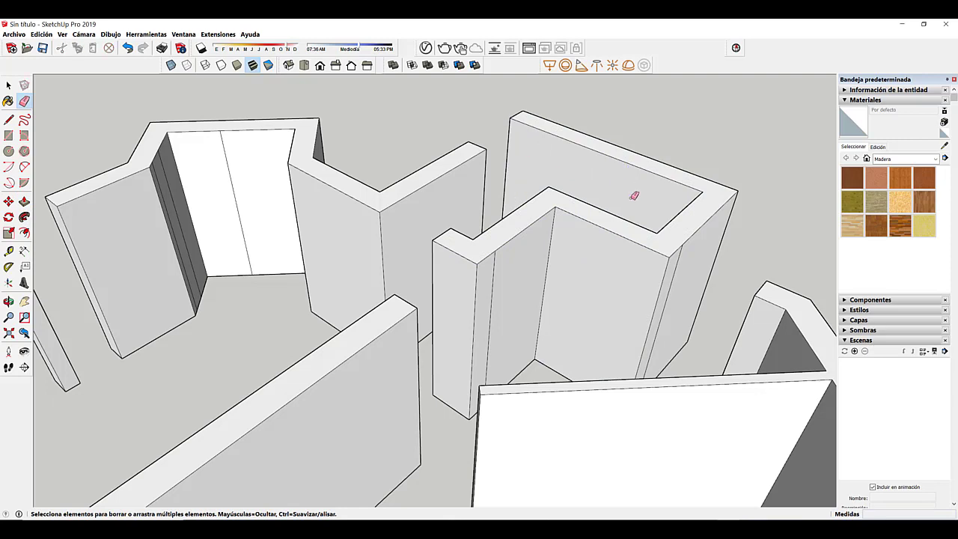
{"action": "left_click", "coordinate": [683, 263]}
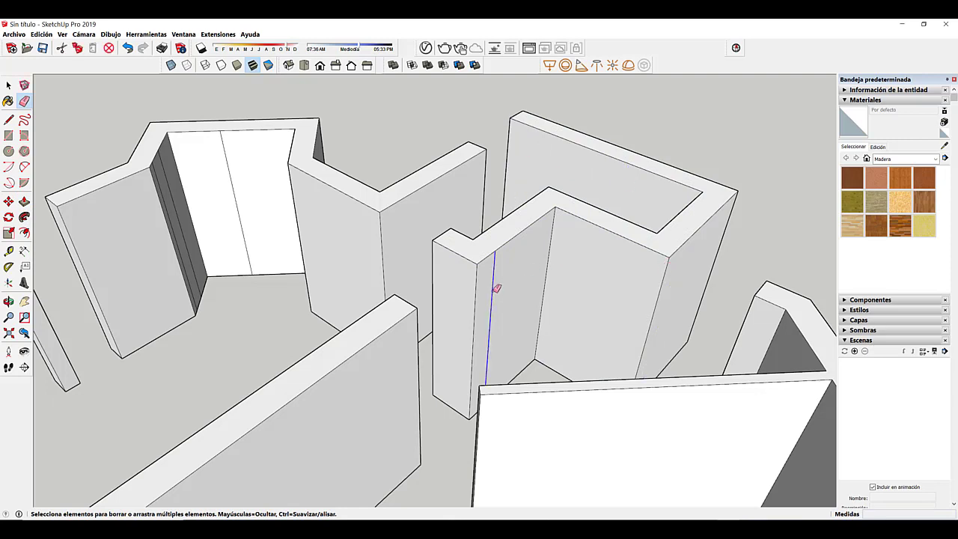
{"action": "left_click", "coordinate": [494, 286]}
- Erase the stray vertical edges on the angled wall next to the column row and the remaining ones on the zigzag wall
{"action": "left_click", "coordinate": [238, 189]}
{"action": "middle_click_drag", "start_coordinate": [232, 188], "coordinate": [209, 172]}
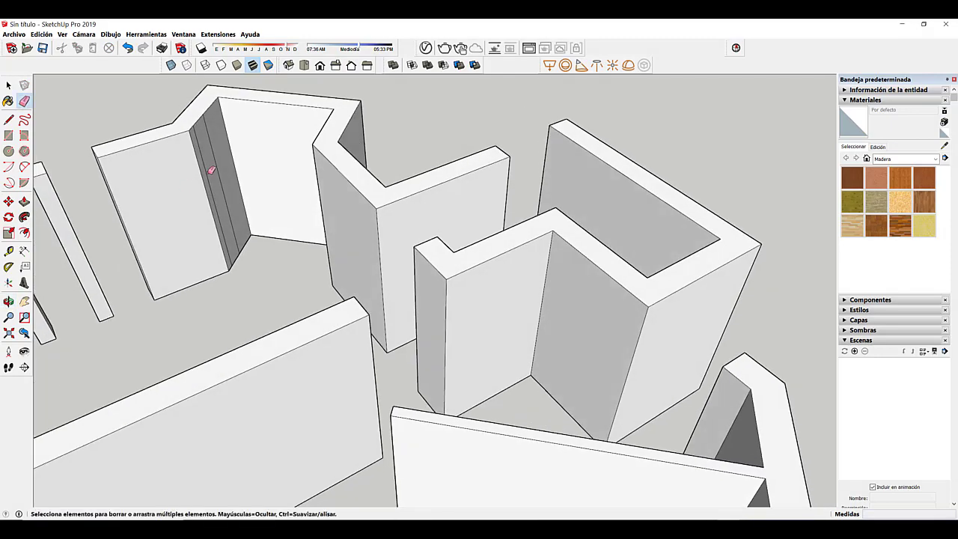
{"action": "left_click_drag", "start_coordinate": [207, 169], "coordinate": [218, 159]}
{"action": "mouse_move", "coordinate": [218, 159]}
{"action": "middle_mouse_down"}
{"action": "mouse_move", "coordinate": [318, 200]}
{"action": "mouse_move", "coordinate": [280, 240]}
{"action": "mouse_move", "coordinate": [283, 290]}
{"action": "mouse_move", "coordinate": [618, 298]}
{"action": "mouse_move", "coordinate": [623, 288]}
{"action": "mouse_move", "coordinate": [347, 205]}
{"action": "middle_mouse_up"}
{"action": "left_click", "coordinate": [283, 290]}
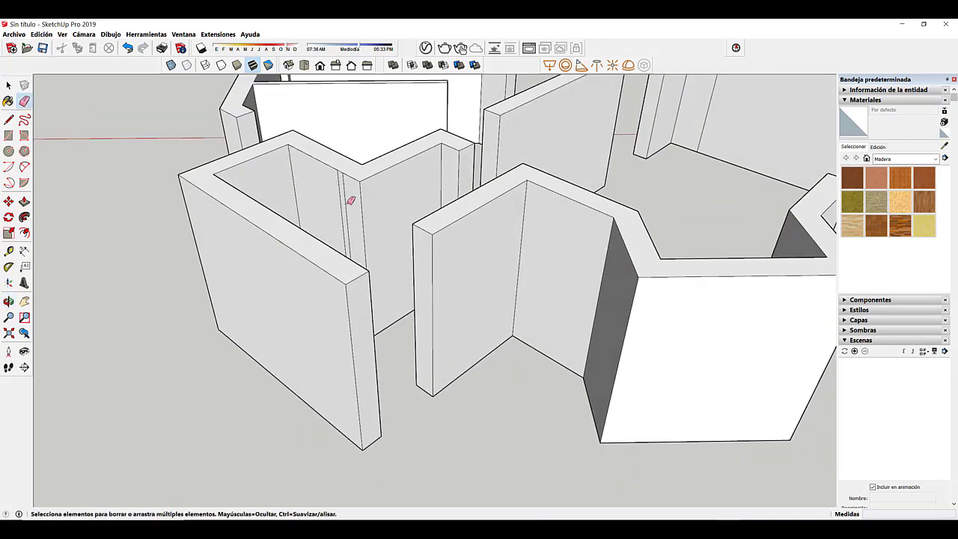
{"action": "left_click_drag", "start_coordinate": [347, 205], "coordinate": [343, 199]}
- Make a group from all the connected geometry of the wall with the thin partition
{"action": "mouse_move", "coordinate": [342, 199]}
{"action": "middle_mouse_down"}
{"action": "mouse_move", "coordinate": [148, 251]}
{"action": "mouse_move", "coordinate": [263, 229]}
{"action": "mouse_move", "coordinate": [490, 262]}
{"action": "mouse_move", "coordinate": [362, 270]}
{"action": "mouse_move", "coordinate": [594, 235]}
{"action": "mouse_move", "coordinate": [504, 222]}
{"action": "mouse_move", "coordinate": [437, 305]}
{"action": "mouse_move", "coordinate": [320, 242]}
{"action": "mouse_move", "coordinate": [498, 284]}
{"action": "mouse_move", "coordinate": [539, 280]}
{"action": "mouse_move", "coordinate": [467, 268]}
{"action": "mouse_move", "coordinate": [559, 277]}
{"action": "mouse_move", "coordinate": [464, 295]}
{"action": "mouse_move", "coordinate": [310, 300]}
{"action": "mouse_move", "coordinate": [263, 282]}
{"action": "mouse_move", "coordinate": [314, 297]}
{"action": "mouse_move", "coordinate": [235, 297]}
{"action": "mouse_move", "coordinate": [367, 297]}
{"action": "mouse_move", "coordinate": [338, 295]}
{"action": "mouse_move", "coordinate": [502, 332]}
{"action": "mouse_move", "coordinate": [381, 325]}
{"action": "mouse_move", "coordinate": [353, 334]}
{"action": "mouse_move", "coordinate": [511, 331]}
{"action": "mouse_move", "coordinate": [445, 317]}
{"action": "mouse_move", "coordinate": [486, 304]}
{"action": "mouse_move", "coordinate": [484, 368]}
{"action": "mouse_move", "coordinate": [381, 329]}
{"action": "mouse_move", "coordinate": [479, 291]}
{"action": "mouse_move", "coordinate": [591, 334]}
{"action": "mouse_move", "coordinate": [542, 350]}
{"action": "mouse_move", "coordinate": [576, 344]}
{"action": "middle_mouse_up"}
{"action": "key", "text": "e"}
{"action": "scroll", "coordinate": [591, 310], "scroll_direction": "up", "scroll_amount": 4}
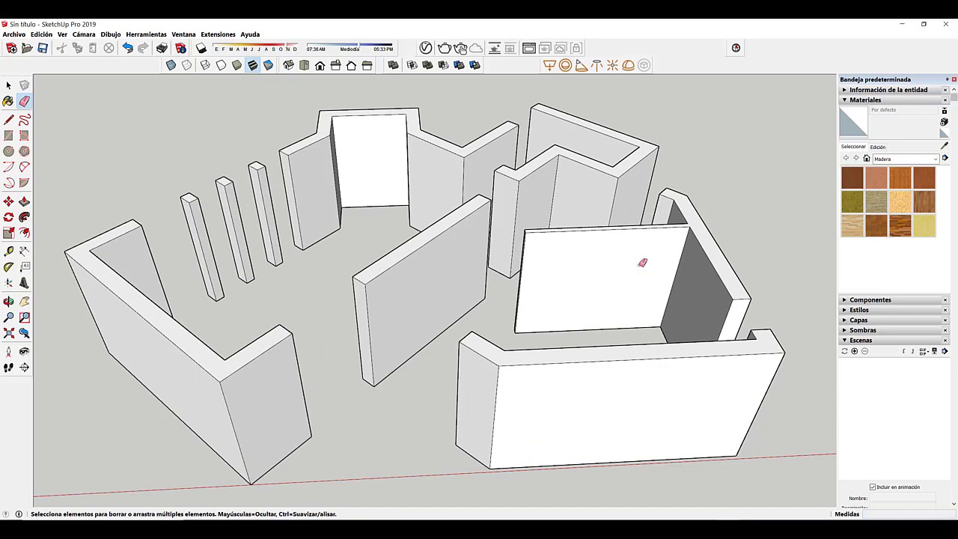
{"action": "middle_click_drag", "start_coordinate": [642, 262], "coordinate": [601, 263]}
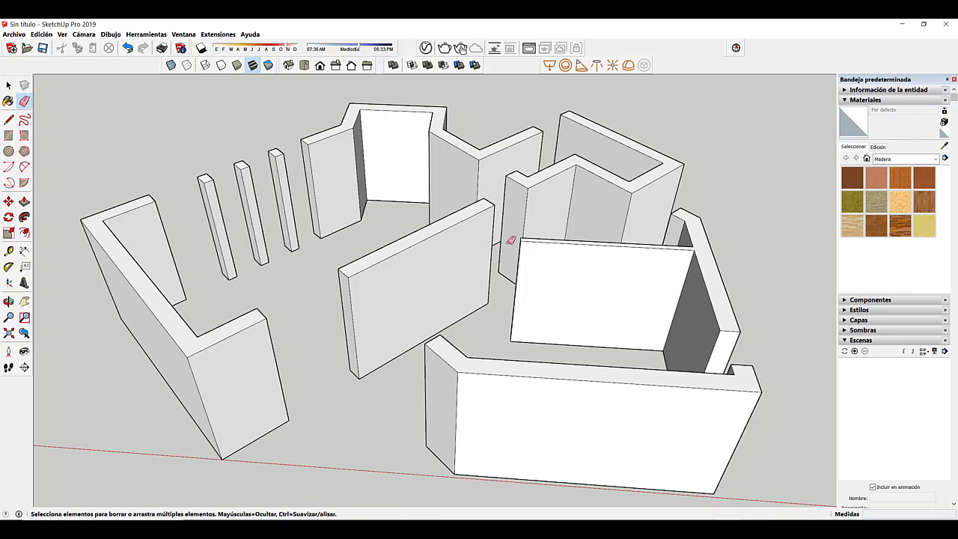
{"action": "mouse_move", "coordinate": [605, 321]}
{"action": "middle_mouse_down"}
{"action": "mouse_move", "coordinate": [552, 316]}
{"action": "mouse_move", "coordinate": [574, 299]}
{"action": "middle_mouse_up"}
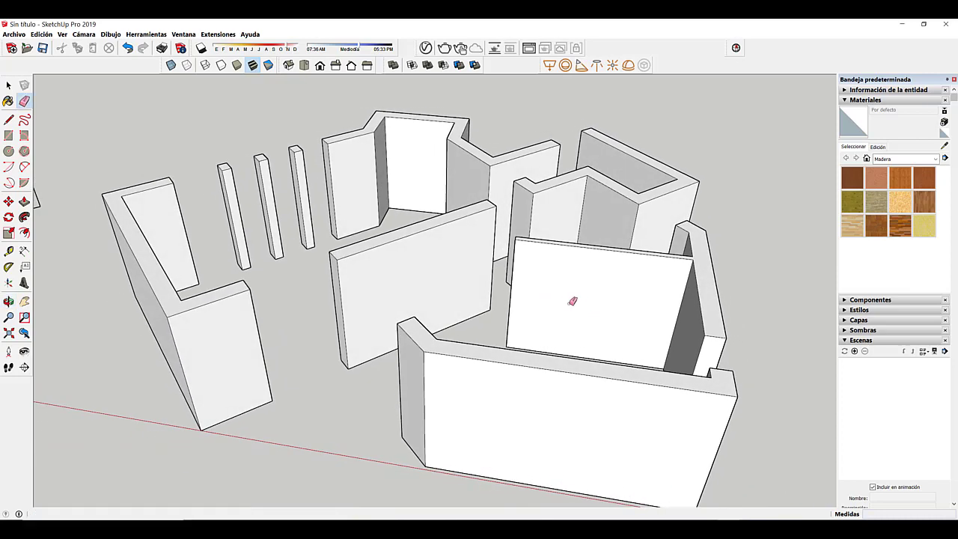
{"action": "triple_click", "coordinate": [535, 256]}
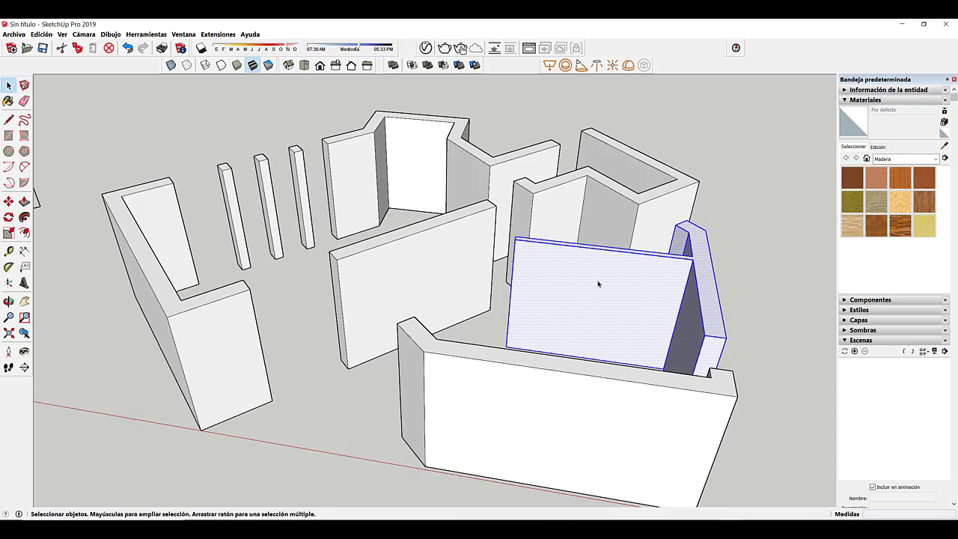
{"action": "middle_click_drag", "start_coordinate": [580, 281], "coordinate": [706, 315]}
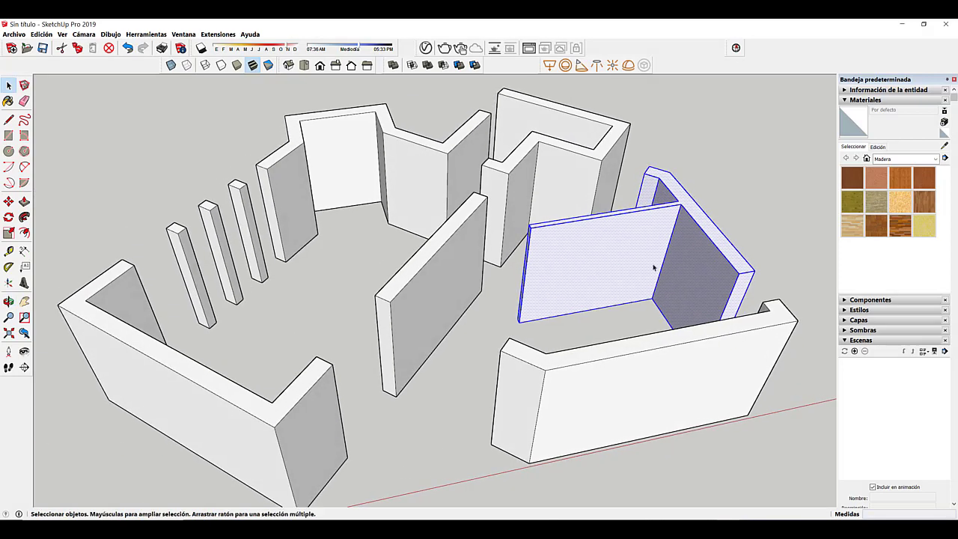
{"action": "scroll", "coordinate": [608, 239], "scroll_direction": "up", "scroll_amount": 3}
{"action": "right_click", "coordinate": [596, 230]}
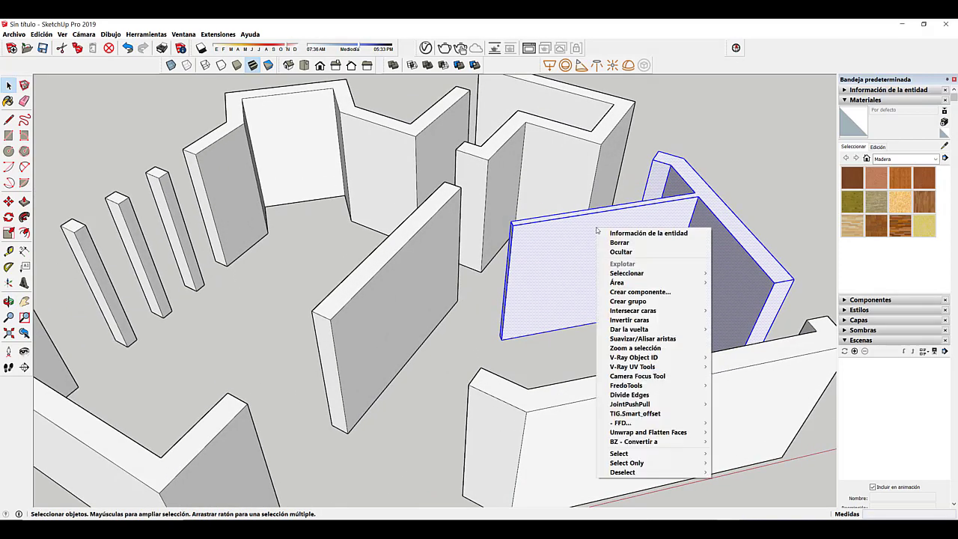
{"action": "left_click", "coordinate": [647, 307]}
- Make a separate group from all the geometry of the central wall
{"action": "left_click", "coordinate": [436, 249]}
{"action": "triple_click", "coordinate": [437, 249]}
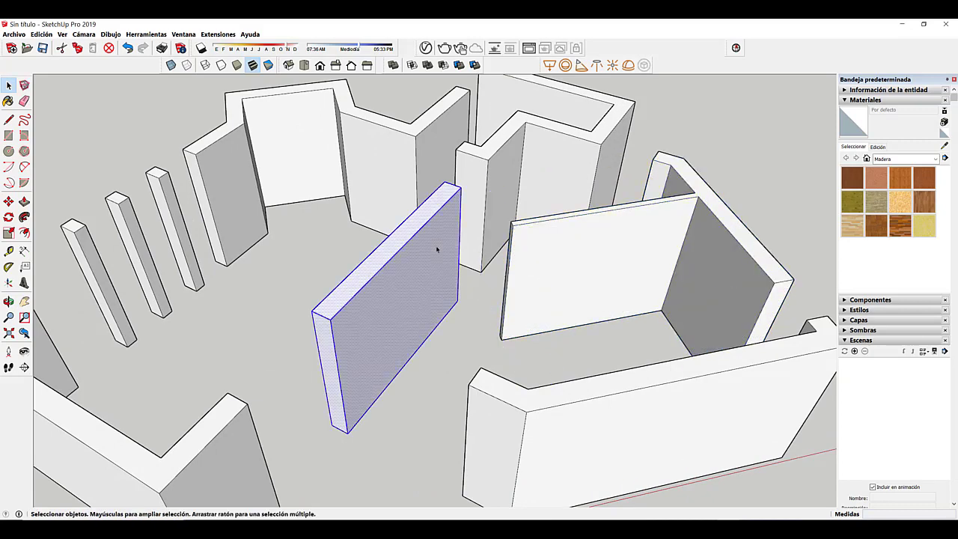
{"action": "right_click", "coordinate": [439, 249]}
{"action": "left_click", "coordinate": [495, 323]}
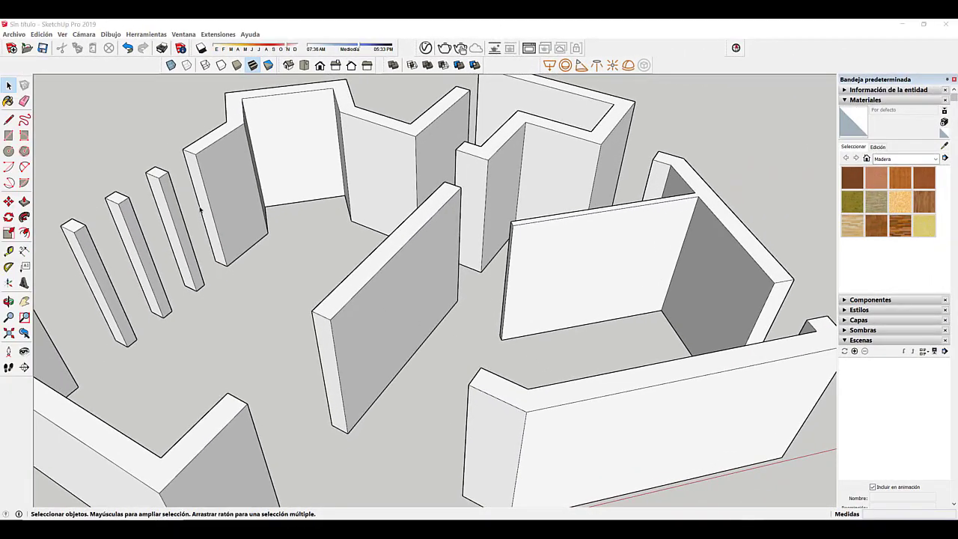
- Select the walls and columns one at a time to check that each one is its own group
{"action": "left_click", "coordinate": [201, 211]}
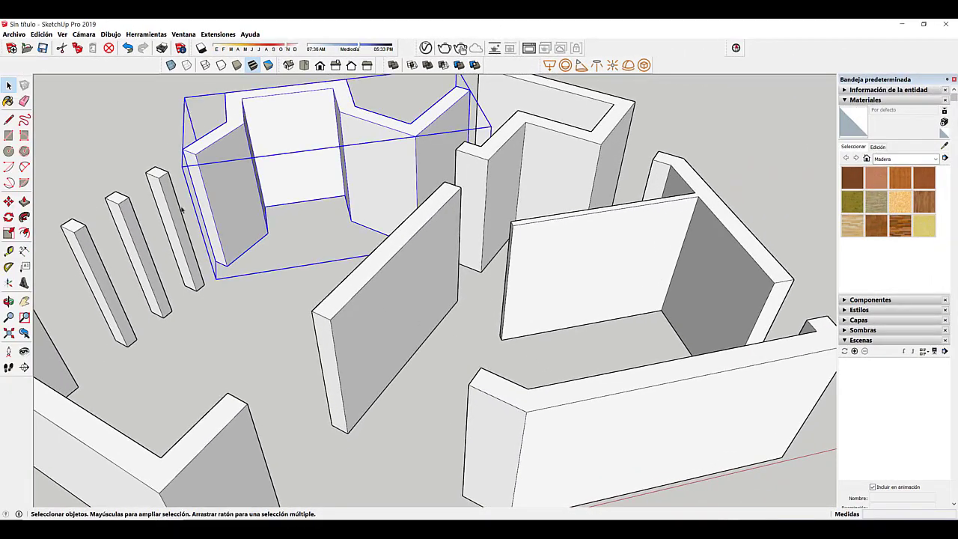
{"action": "left_click", "coordinate": [182, 210]}
{"action": "left_click", "coordinate": [124, 241]}
{"action": "left_click", "coordinate": [95, 255]}
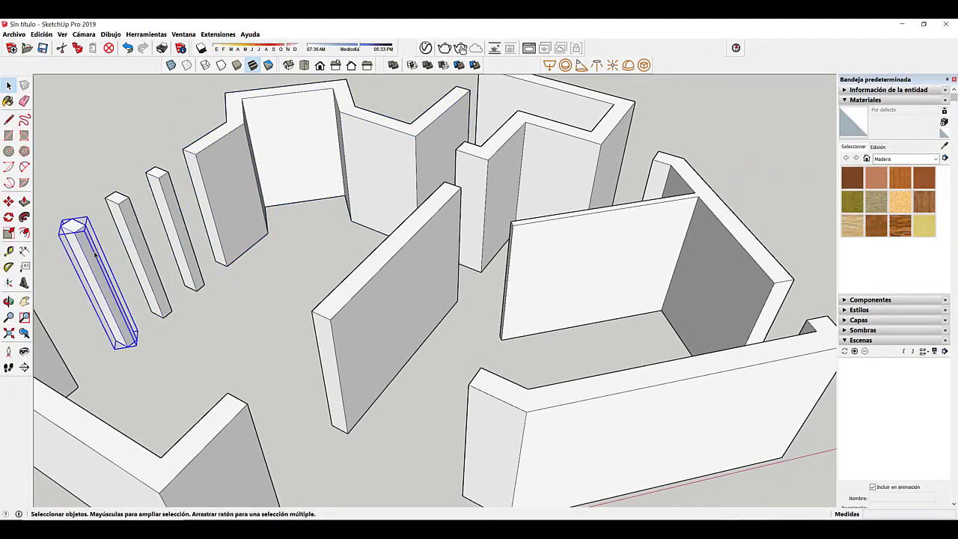
{"action": "left_click", "coordinate": [212, 437]}
{"action": "left_click", "coordinate": [355, 345]}
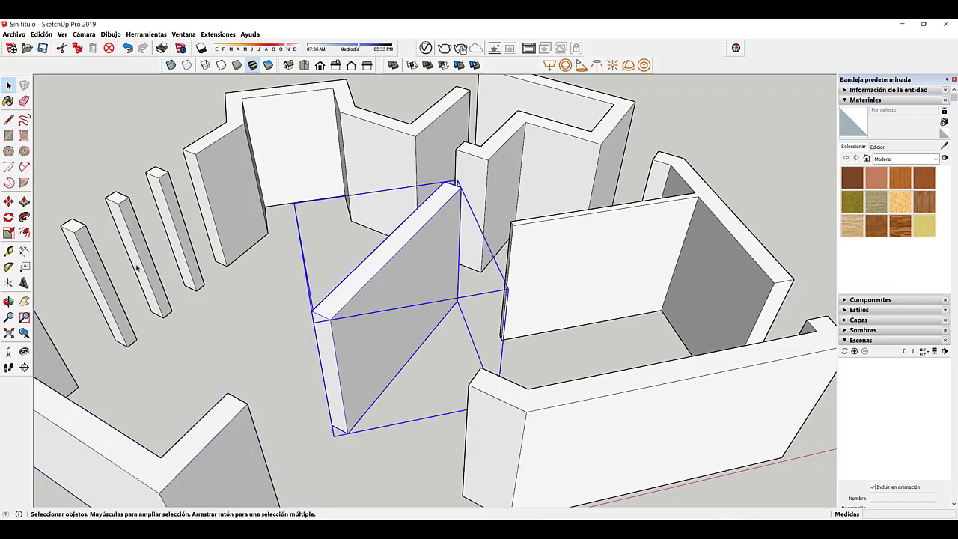
{"action": "left_click", "coordinate": [584, 281]}
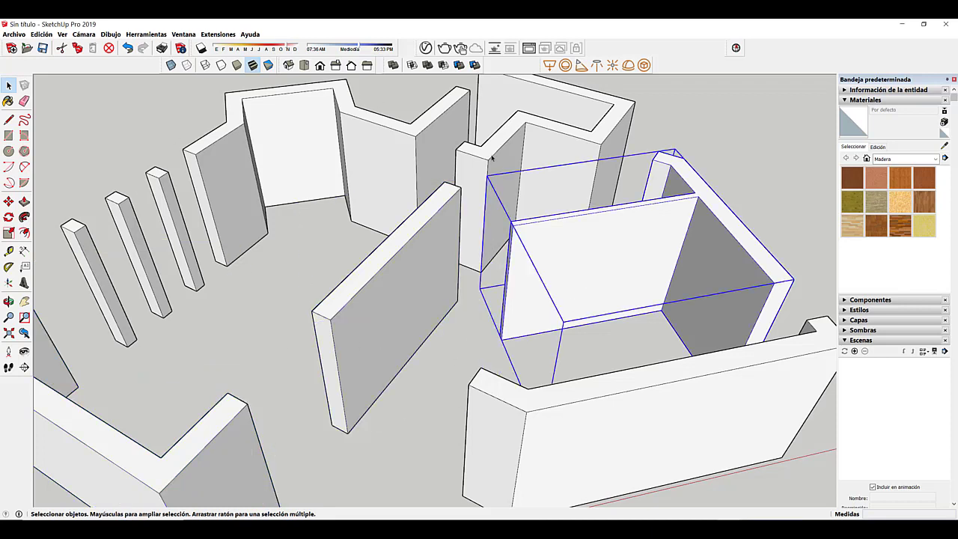
{"action": "left_click", "coordinate": [492, 158]}
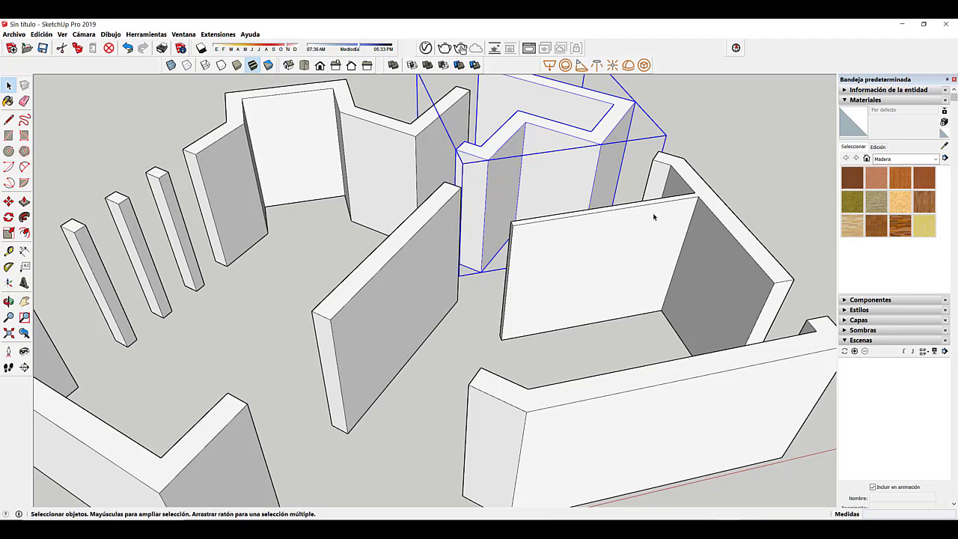
- Inside the angled wall's group, copy the top edge of the end face facing the zigzag wall 0.5 m downwards
{"action": "middle_click_drag", "start_coordinate": [644, 227], "coordinate": [562, 297]}
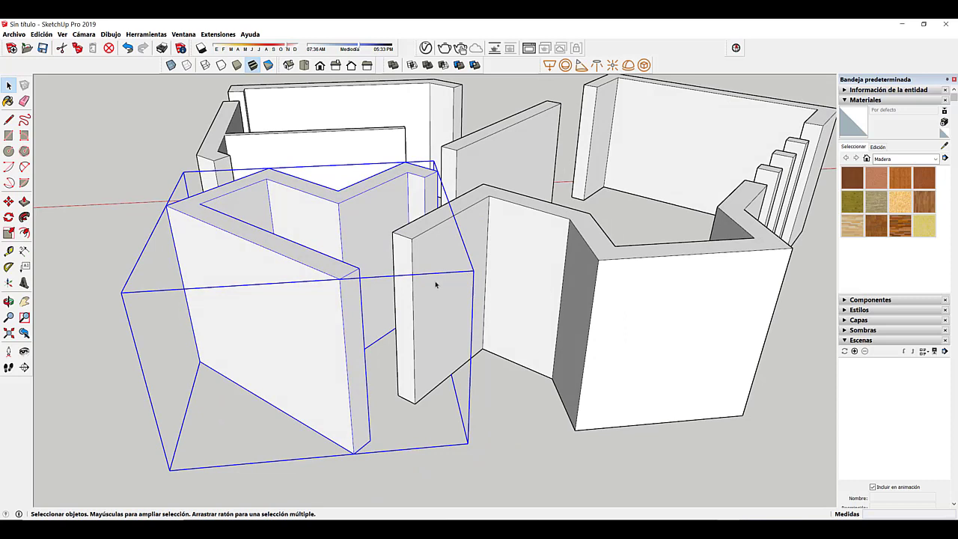
{"action": "scroll", "coordinate": [395, 266], "scroll_direction": "up", "scroll_amount": 2}
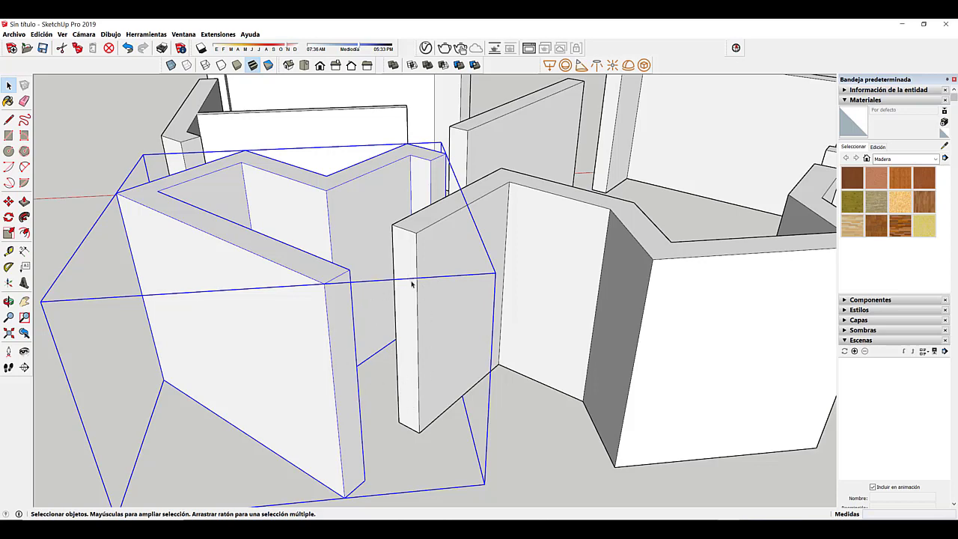
{"action": "scroll", "coordinate": [427, 331], "scroll_direction": "up", "scroll_amount": 2}
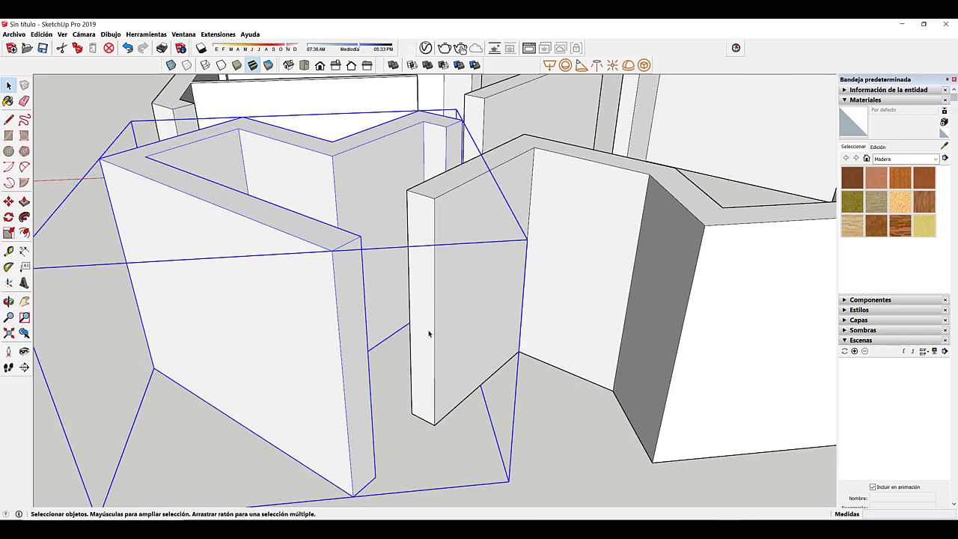
{"action": "middle_click_drag", "start_coordinate": [424, 255], "coordinate": [417, 303]}
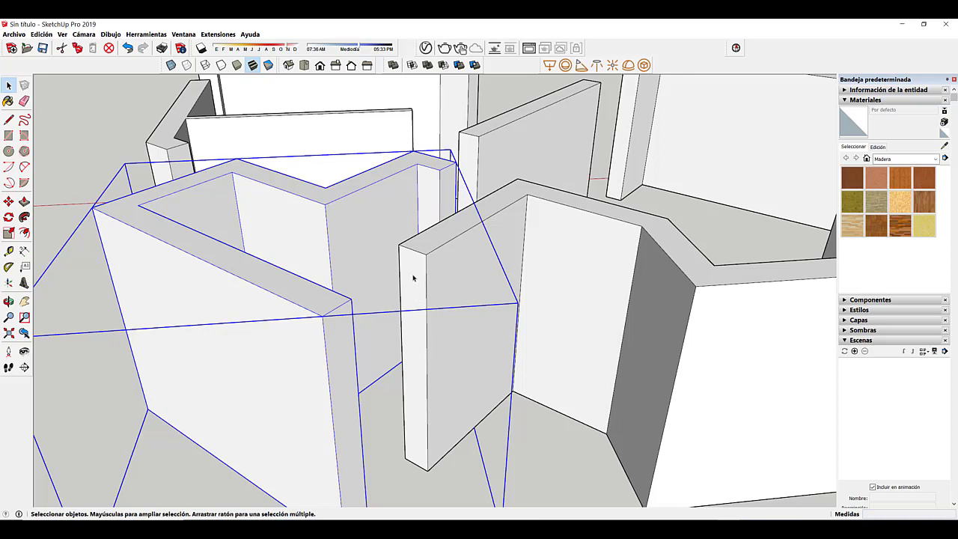
{"action": "double_click", "coordinate": [412, 277]}
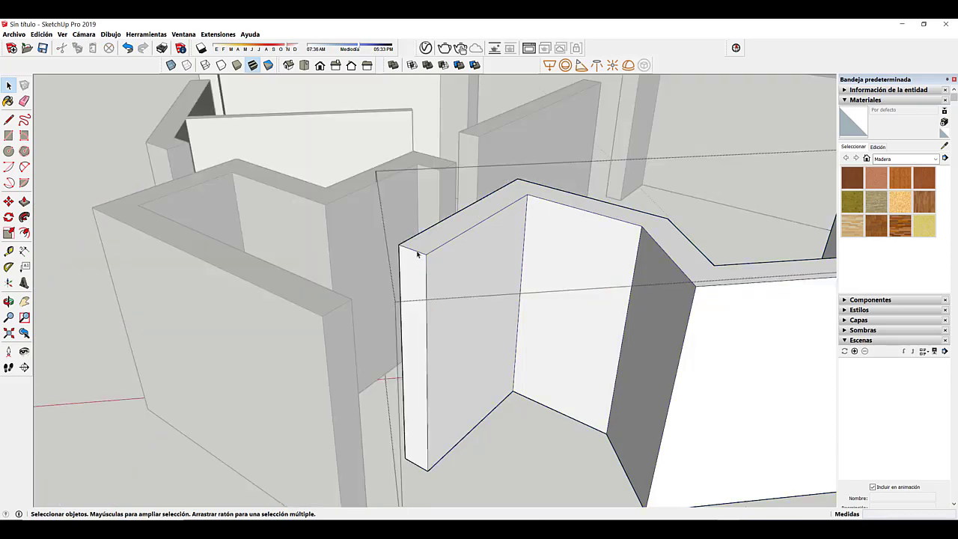
{"action": "scroll", "coordinate": [417, 255], "scroll_direction": "up", "scroll_amount": 2}
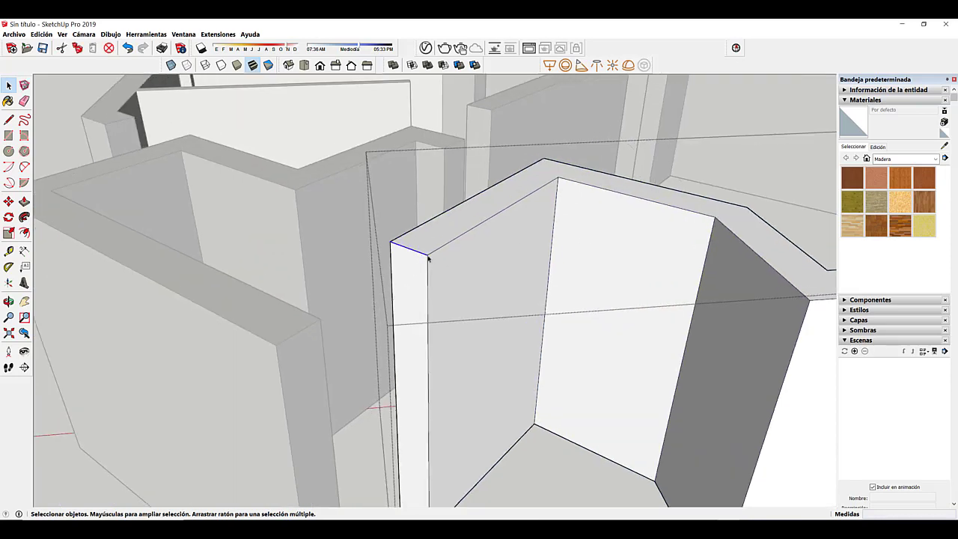
{"action": "key", "text": "m"}
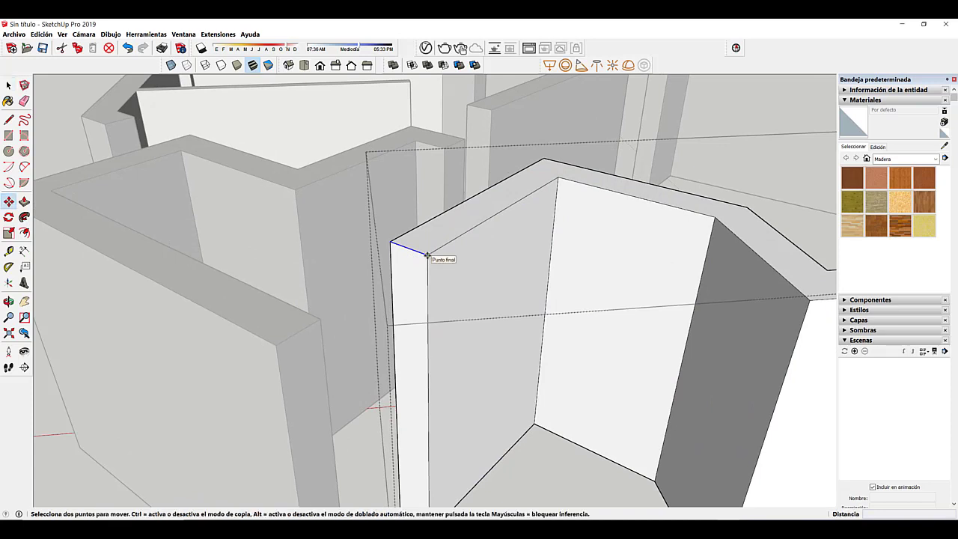
{"action": "key", "text": "ctrl"}
{"action": "left_click", "coordinate": [426, 255]}
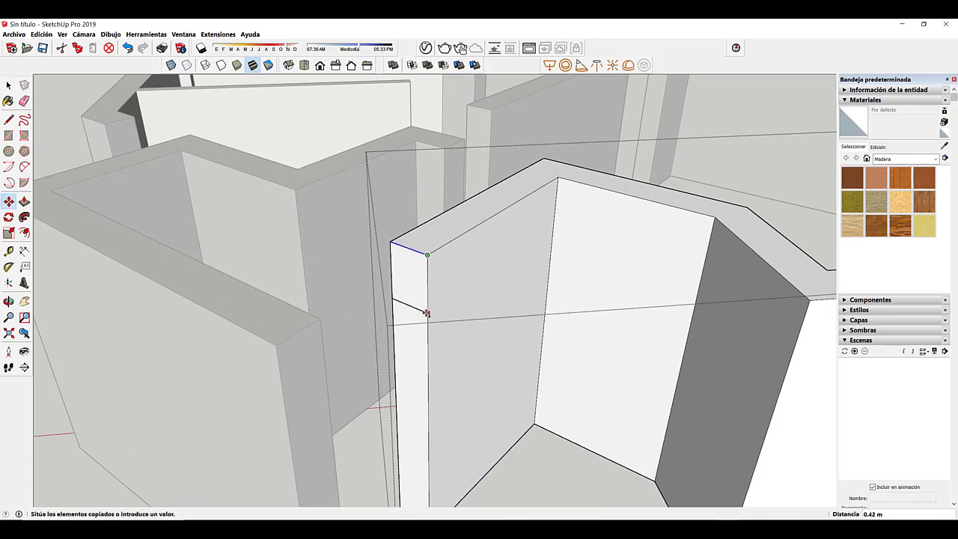
{"action": "type", "text": ".5"}
{"action": "key", "text": "Return"}
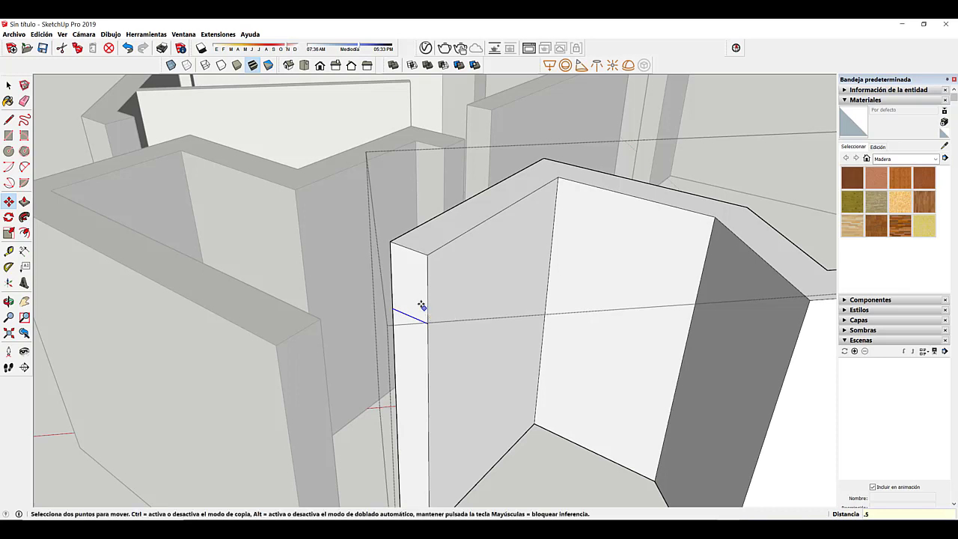
- Push/Pull the upper strip of that end face about 0.90 m across the opening to the zigzag wall, forming the door lintel
{"action": "key", "text": "p"}
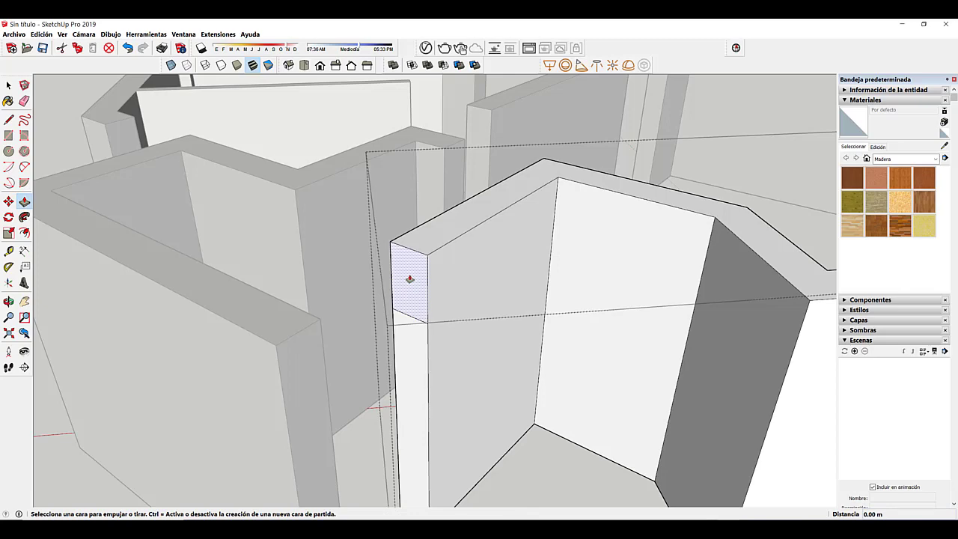
{"action": "left_click", "coordinate": [410, 279]}
{"action": "left_click", "coordinate": [312, 319]}
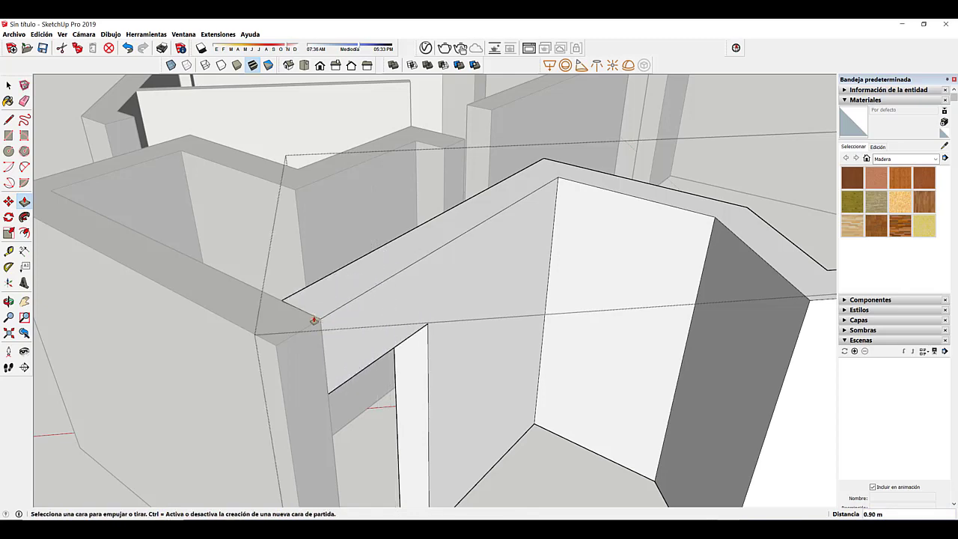
{"action": "scroll", "coordinate": [410, 352], "scroll_direction": "down", "scroll_amount": 2}
{"action": "middle_click_drag", "start_coordinate": [451, 385], "coordinate": [449, 337], "text": "shift"}
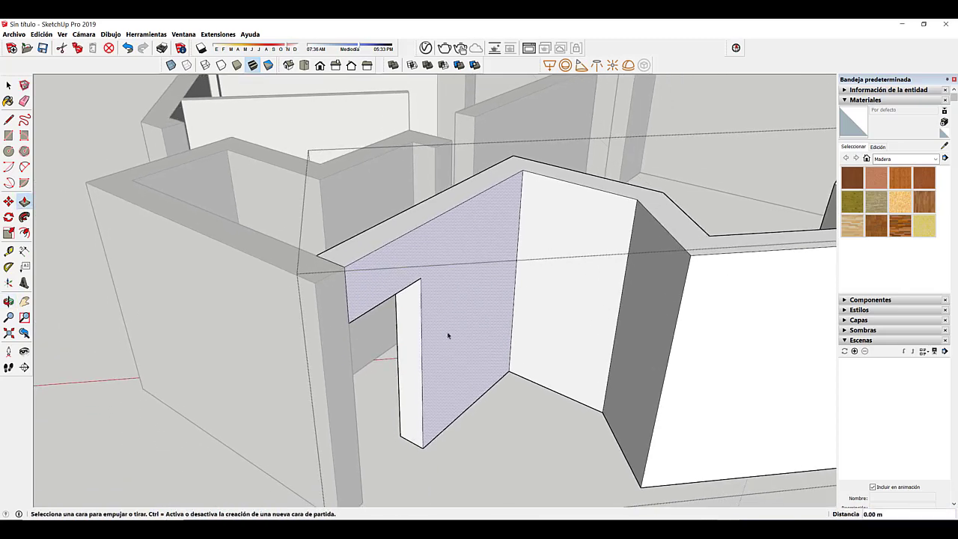
- Outline a 0.30 m wide footprint on the ground across the 0.90 m opening, between the angled wall's end and the zigzag wall
{"action": "key", "text": "space"}
{"action": "middle_click_drag", "start_coordinate": [452, 449], "coordinate": [425, 390]}
{"action": "scroll", "coordinate": [322, 398], "scroll_direction": "up", "scroll_amount": 2}
{"action": "scroll", "coordinate": [339, 392], "scroll_direction": "up", "scroll_amount": 2}
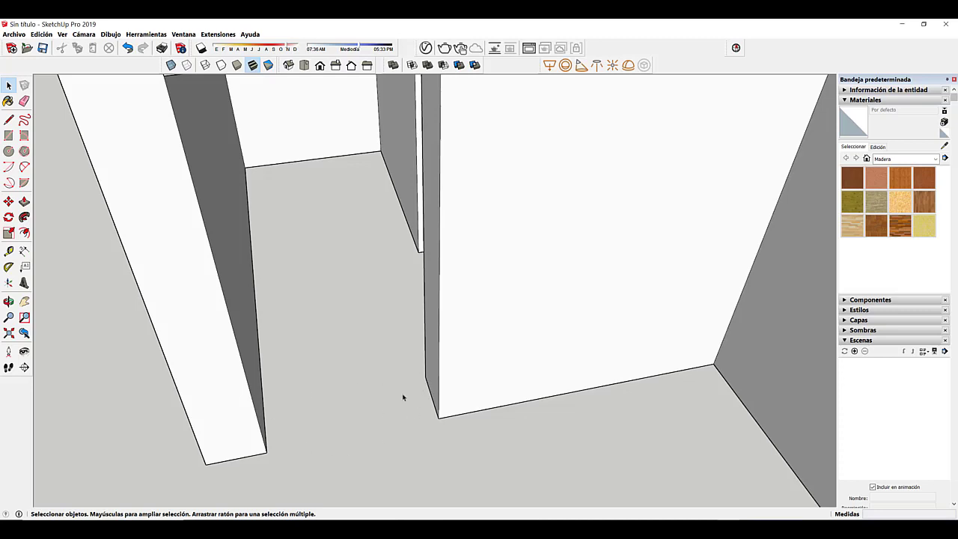
{"action": "key", "text": "l"}
{"action": "left_click", "coordinate": [439, 417]}
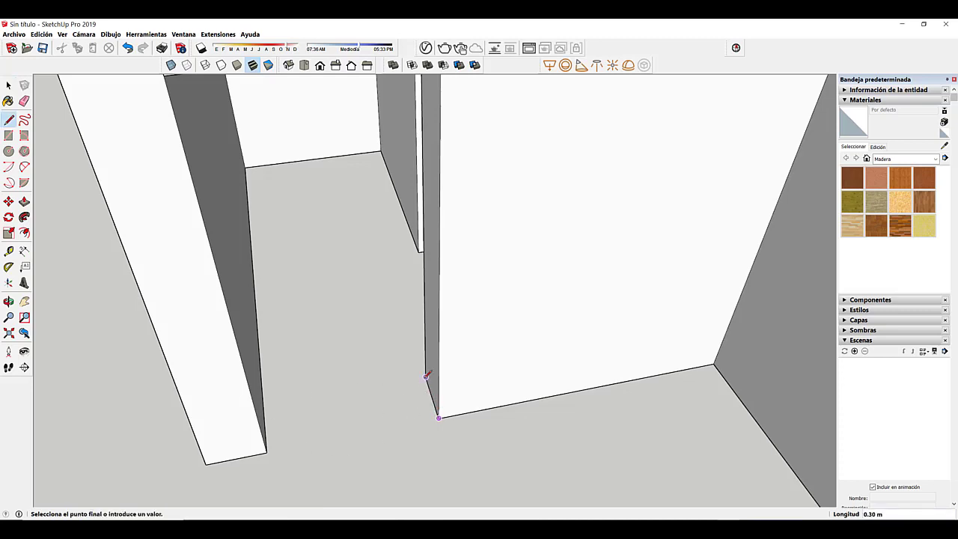
{"action": "left_click", "coordinate": [426, 376]}
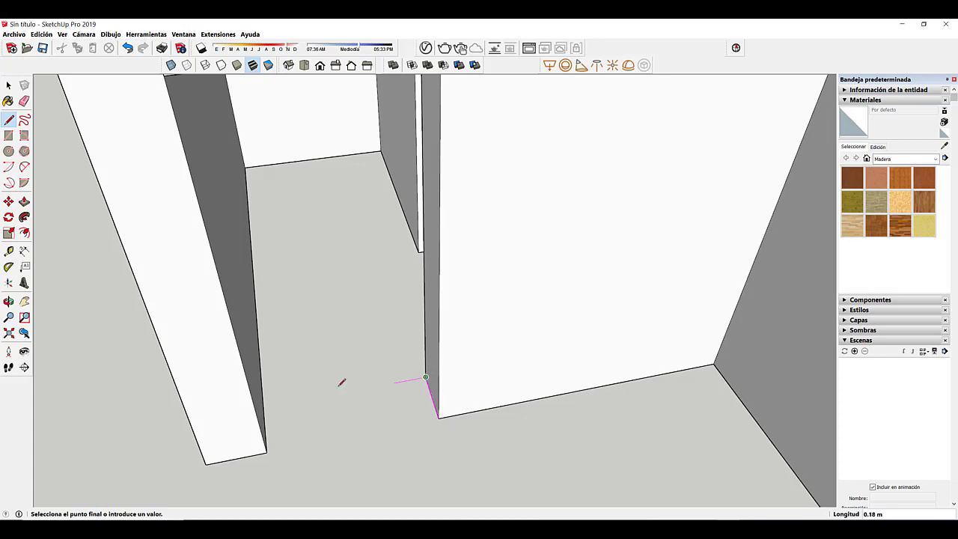
{"action": "left_click", "coordinate": [263, 406]}
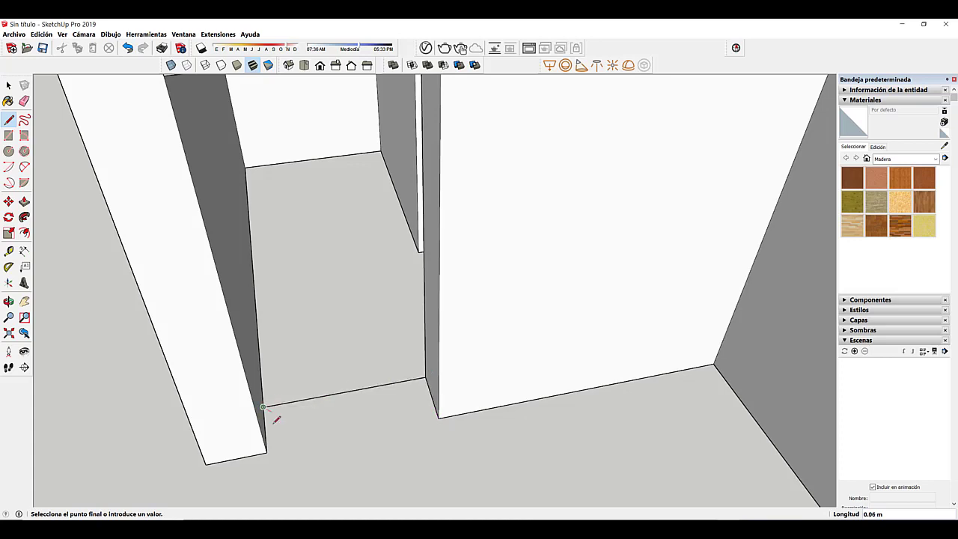
{"action": "left_click", "coordinate": [438, 417]}
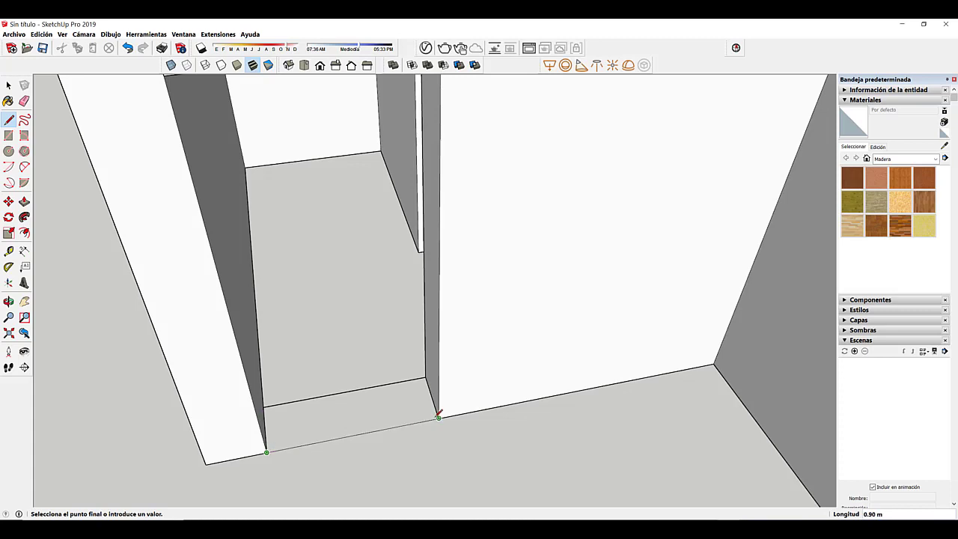
- Push/Pull the footprint up 1.20 m to form the wall section beneath the window opening
{"action": "middle_click_drag", "start_coordinate": [371, 436], "coordinate": [397, 423]}
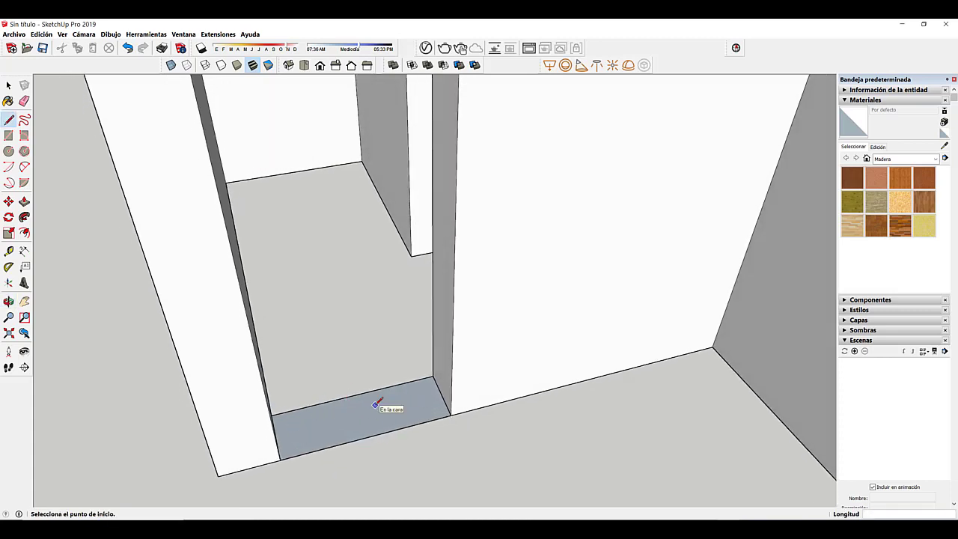
{"action": "key", "text": "p"}
{"action": "left_click", "coordinate": [379, 398]}
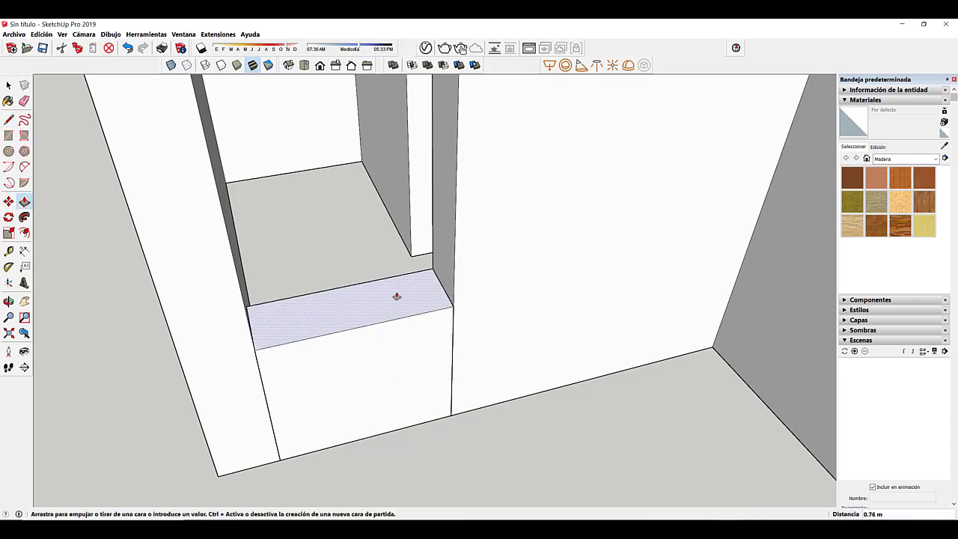
{"action": "double_click", "coordinate": [396, 297]}
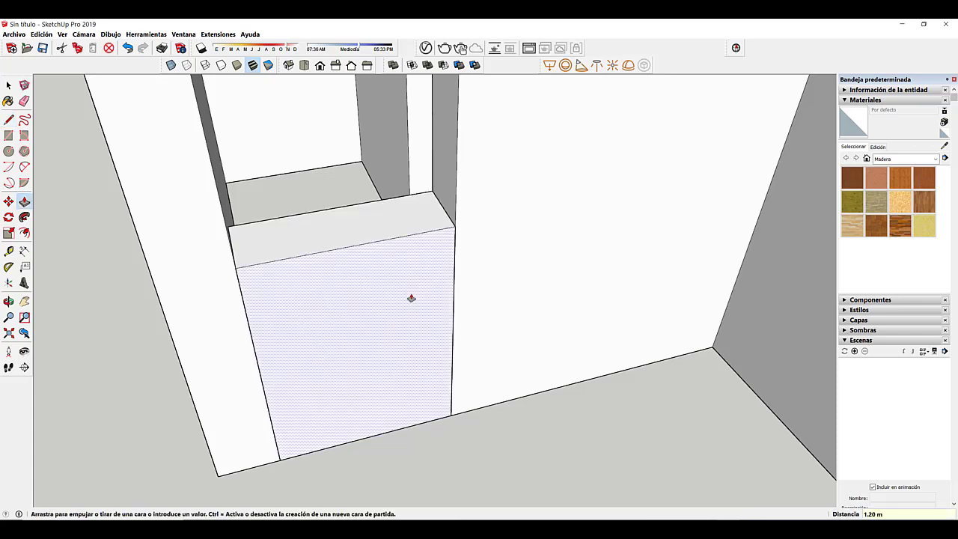
{"action": "mouse_move", "coordinate": [411, 295]}
{"action": "middle_mouse_down"}
{"action": "mouse_move", "coordinate": [411, 327]}
{"action": "mouse_move", "coordinate": [446, 329]}
{"action": "middle_mouse_up"}
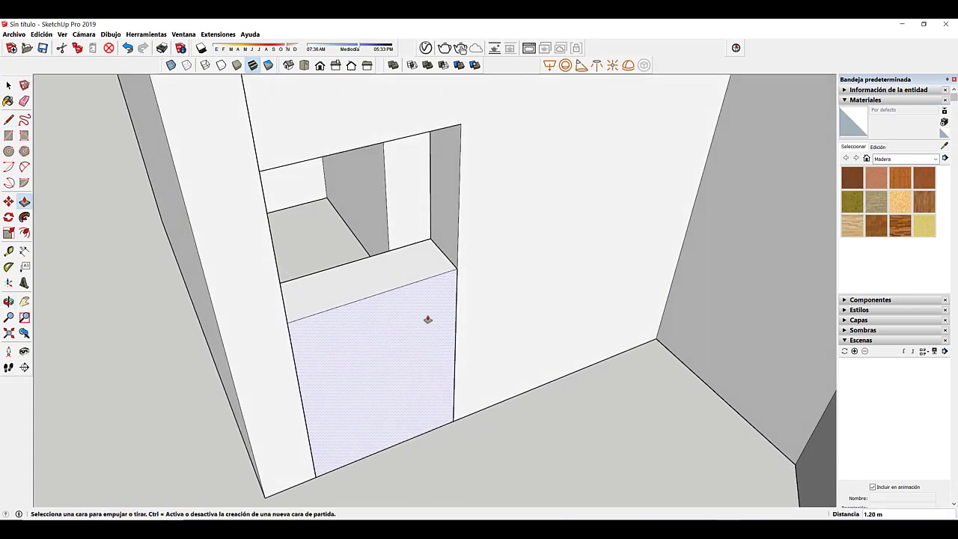
- Group all the geometry of the sill block and merge it with the angled wall using the solid Union tool
{"action": "key", "text": "space"}
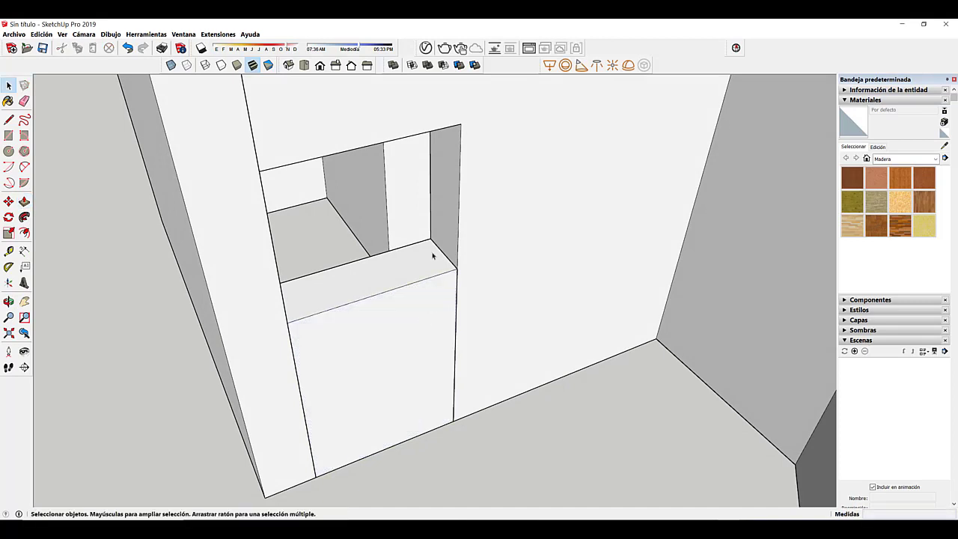
{"action": "double_click", "coordinate": [415, 311]}
{"action": "right_click", "coordinate": [415, 311]}
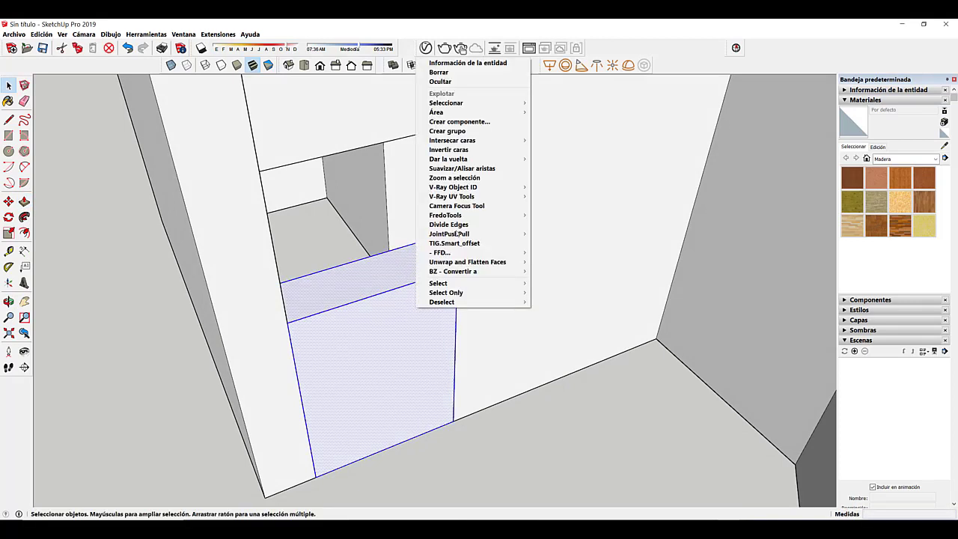
{"action": "left_click", "coordinate": [481, 132]}
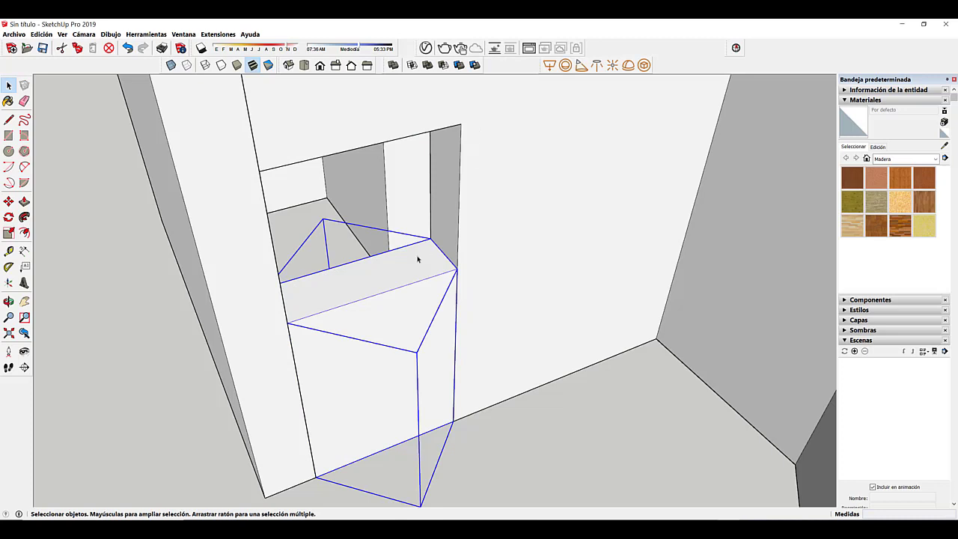
{"action": "left_click", "coordinate": [428, 66]}
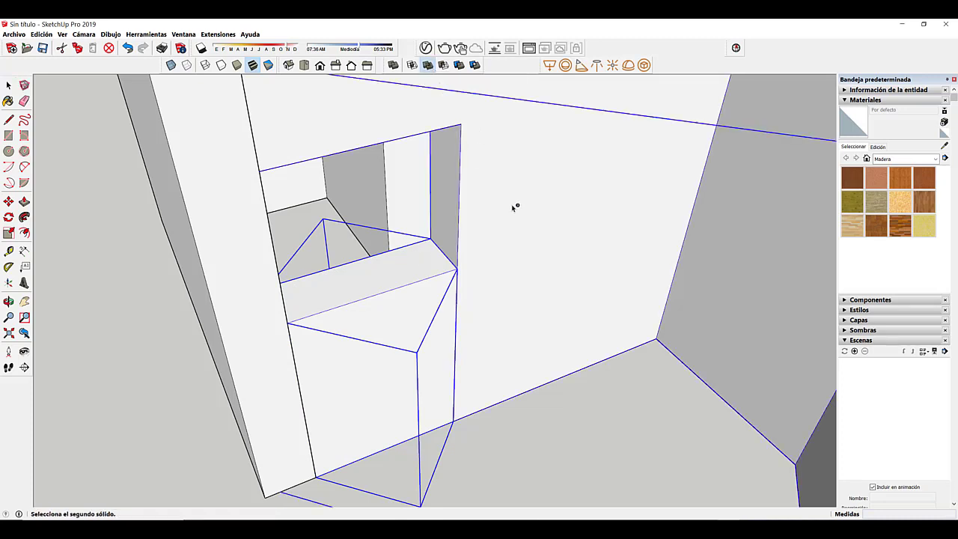
{"action": "left_click", "coordinate": [535, 175]}
{"action": "key", "text": "space"}
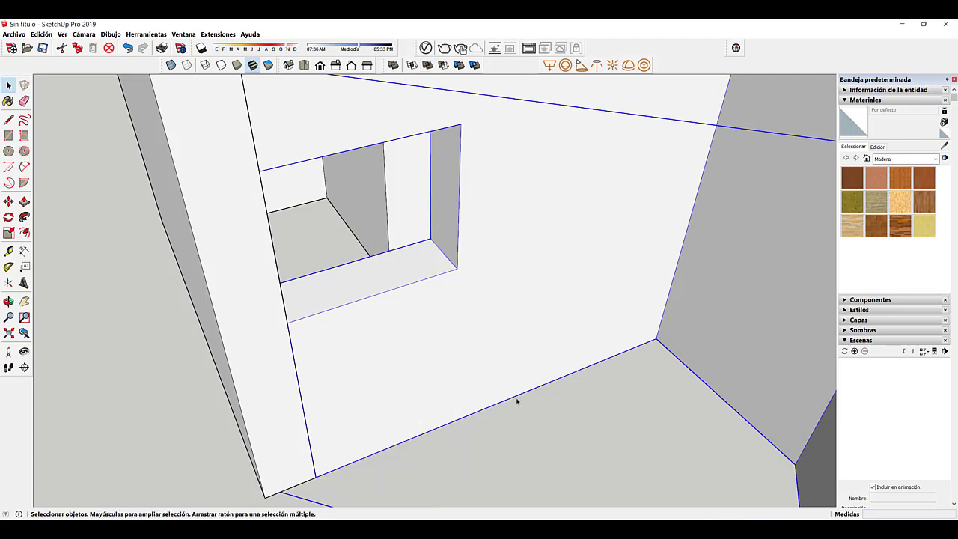
- Merge the zigzag wall and the angled wall beside the window into one solid with the Union tool
{"action": "scroll", "coordinate": [439, 308], "scroll_direction": "up", "scroll_amount": 3}
{"action": "scroll", "coordinate": [443, 315], "scroll_direction": "down", "scroll_amount": 5}
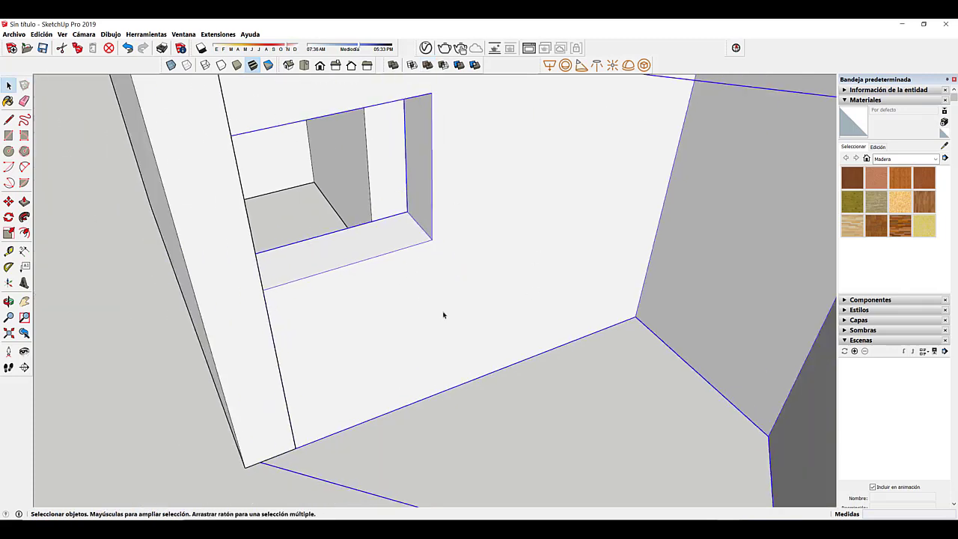
{"action": "mouse_move", "coordinate": [476, 366]}
{"action": "middle_mouse_down"}
{"action": "mouse_move", "coordinate": [477, 384]}
{"action": "mouse_move", "coordinate": [507, 398]}
{"action": "mouse_move", "coordinate": [552, 396]}
{"action": "mouse_move", "coordinate": [469, 381]}
{"action": "middle_mouse_up"}
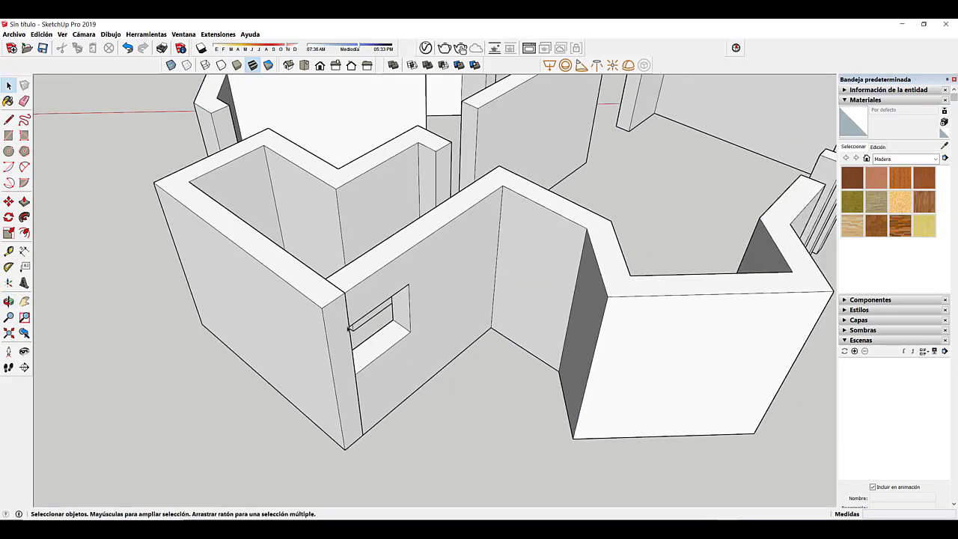
{"action": "middle_click_drag", "start_coordinate": [401, 332], "coordinate": [374, 342]}
{"action": "scroll", "coordinate": [364, 314], "scroll_direction": "up", "scroll_amount": 3}
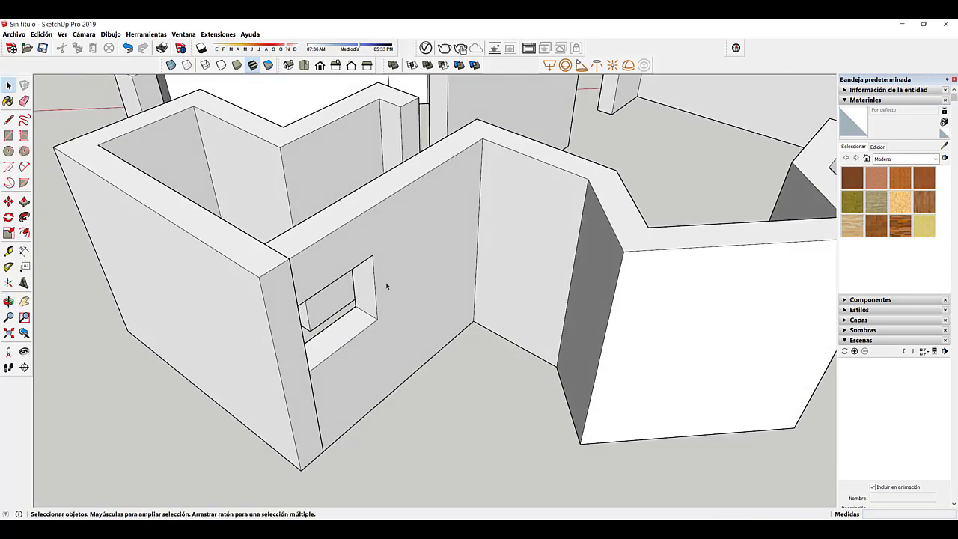
{"action": "left_click", "coordinate": [274, 284]}
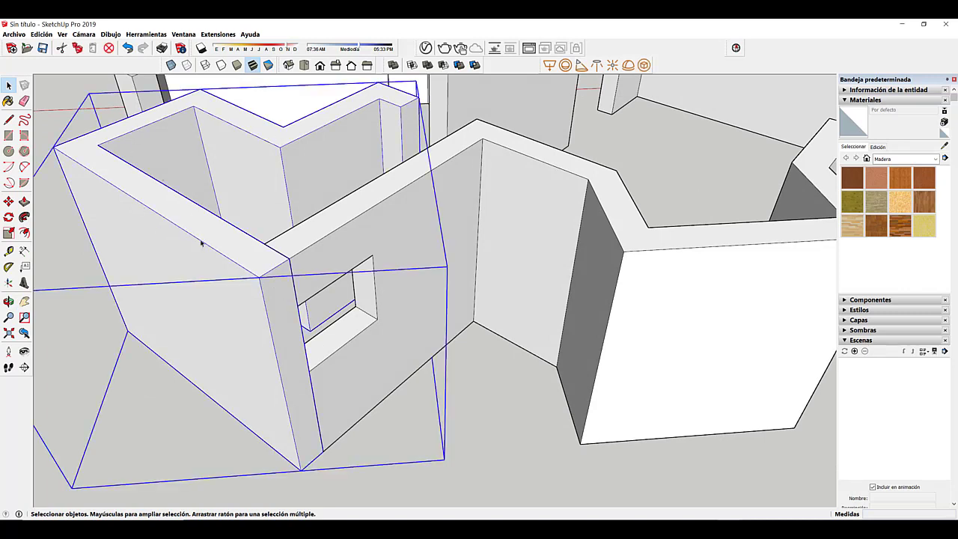
{"action": "left_click", "coordinate": [370, 237]}
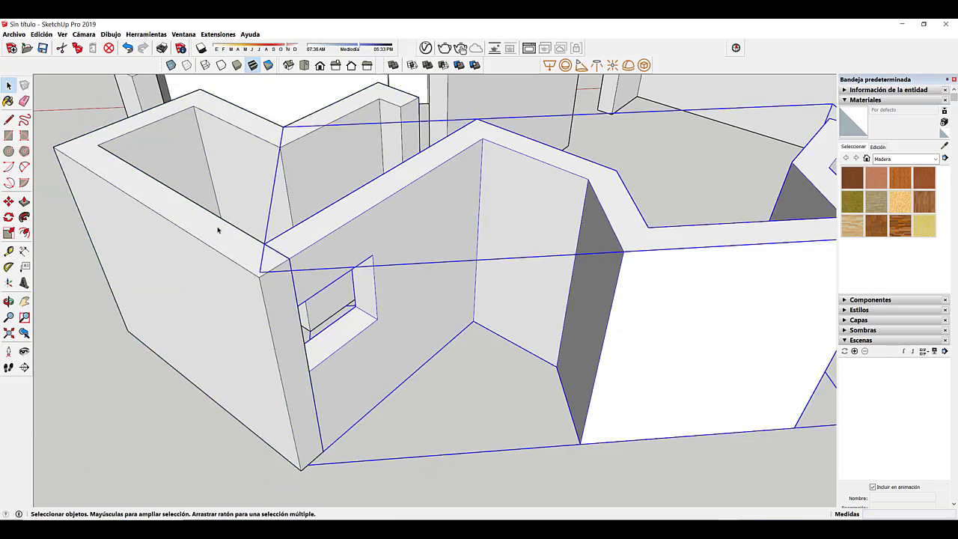
{"action": "left_click", "coordinate": [239, 242]}
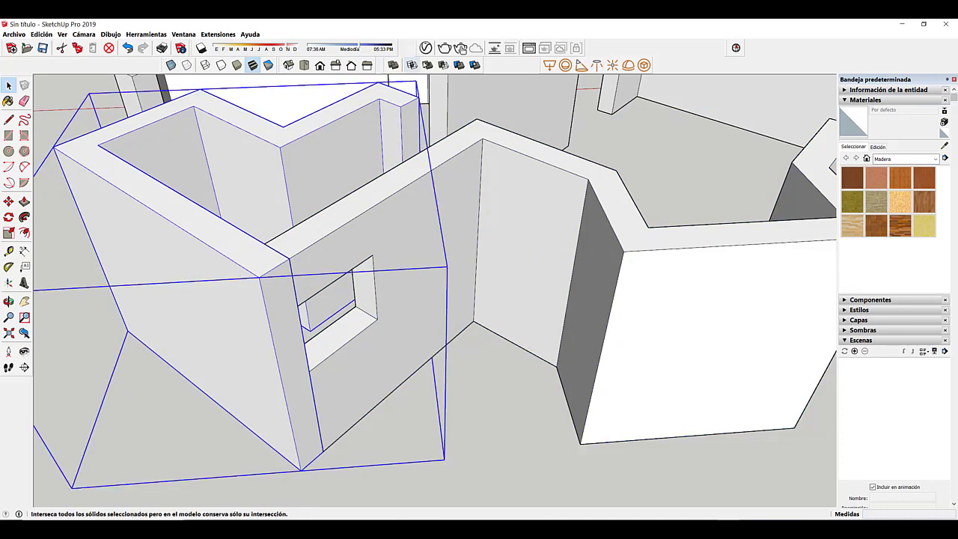
{"action": "left_click", "coordinate": [428, 65]}
{"action": "left_click", "coordinate": [404, 204]}
{"action": "key", "text": "space"}
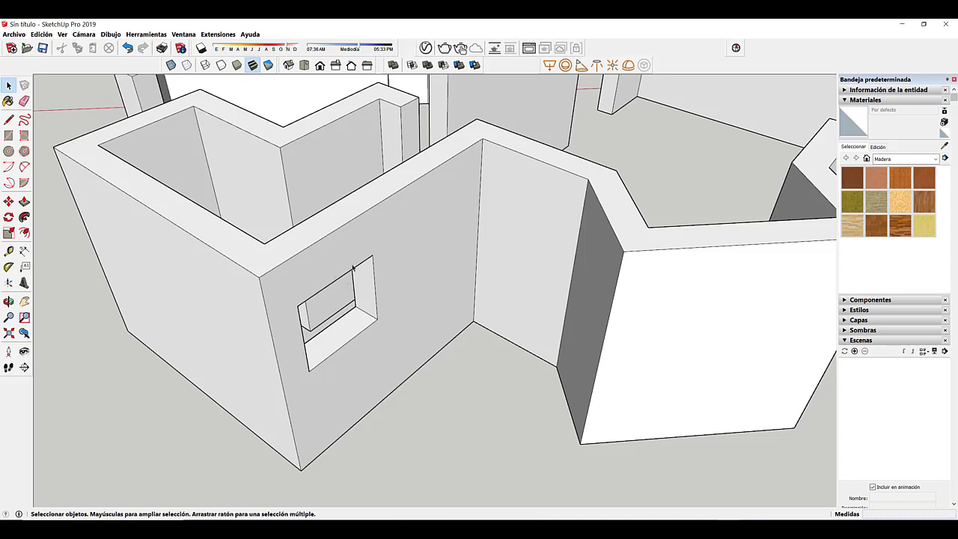
{"action": "scroll", "coordinate": [353, 267], "scroll_direction": "down", "scroll_amount": 1}
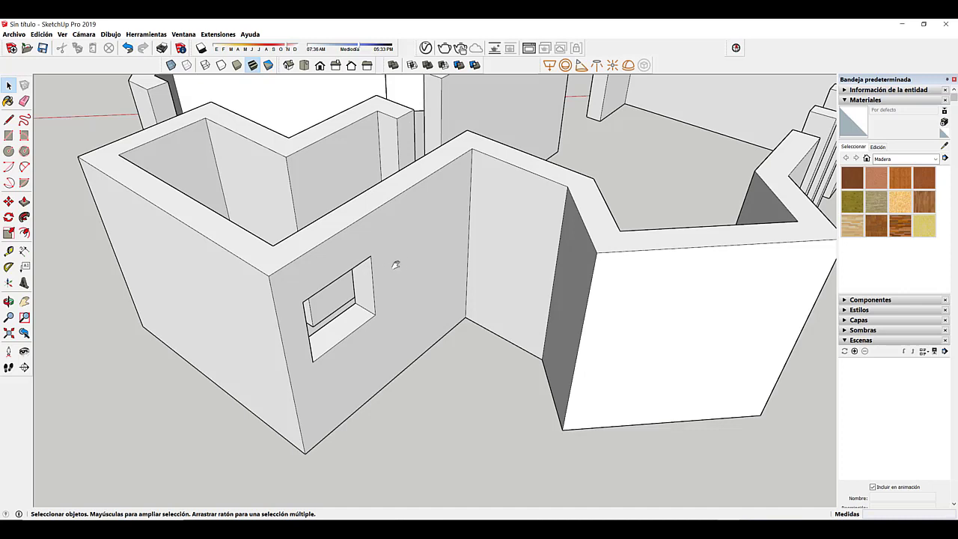
{"action": "middle_click_drag", "start_coordinate": [394, 265], "coordinate": [387, 265]}
{"action": "middle_click_drag", "start_coordinate": [368, 216], "coordinate": [370, 244]}
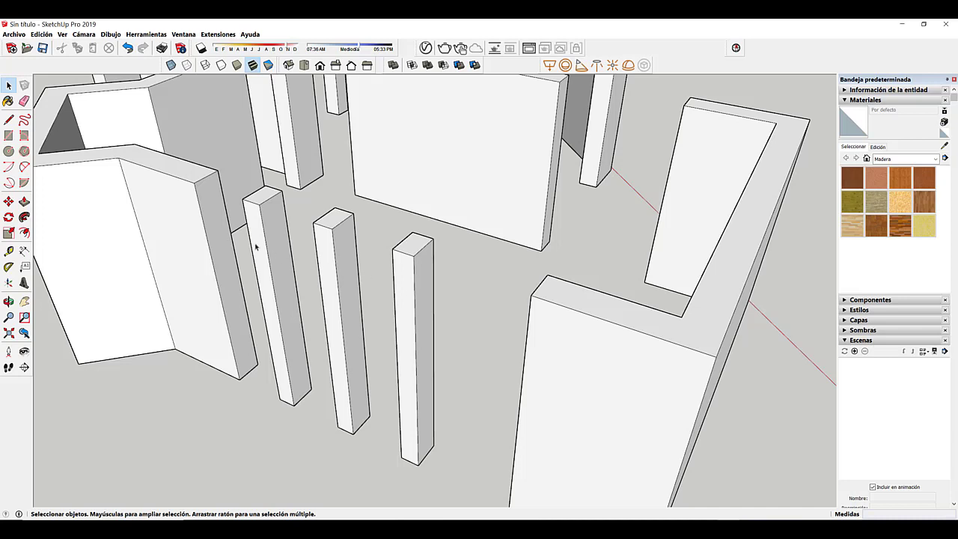
{"action": "middle_click_drag", "start_coordinate": [473, 331], "coordinate": [471, 317], "text": "shift"}
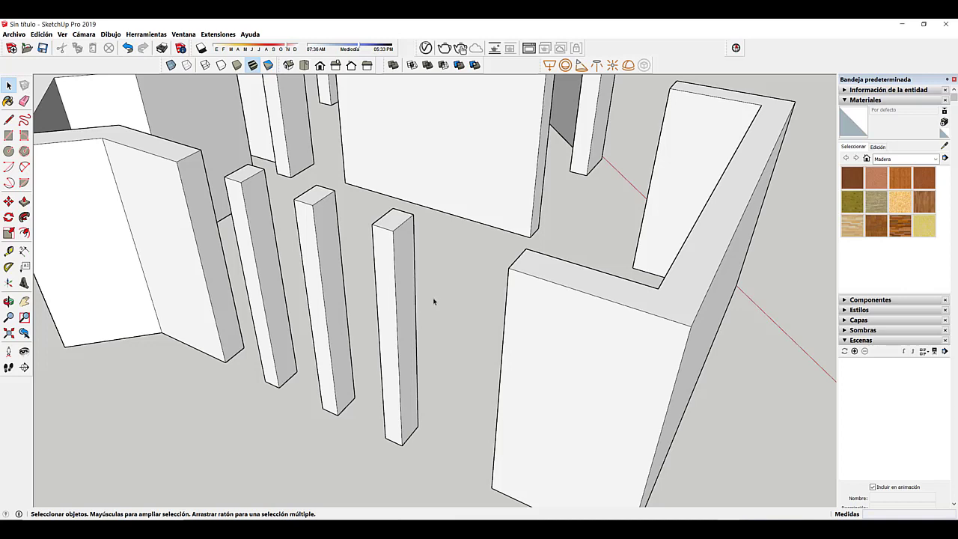
{"action": "key", "text": "r"}
{"action": "left_click", "coordinate": [201, 149]}
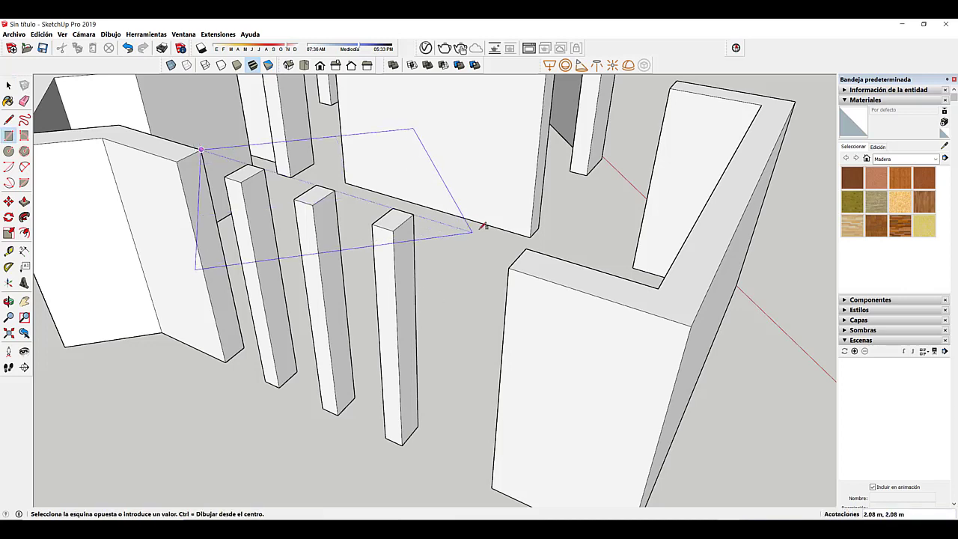
{"action": "key", "text": "Escape"}
- Outline a 0.30 m wide strip about 3.3 m long over the three column tops, from the angled wall's end to the L-shaped wall
{"action": "key", "text": "l"}
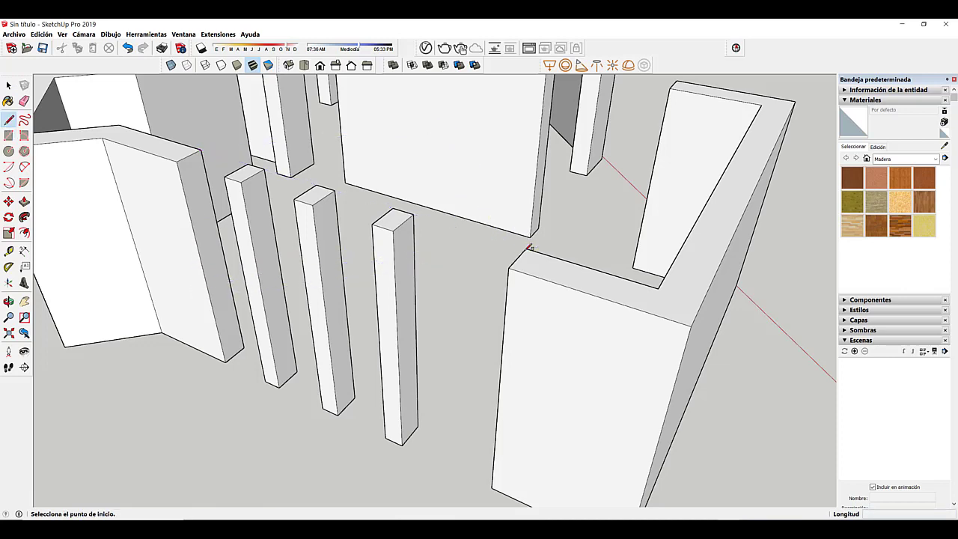
{"action": "left_click", "coordinate": [528, 247]}
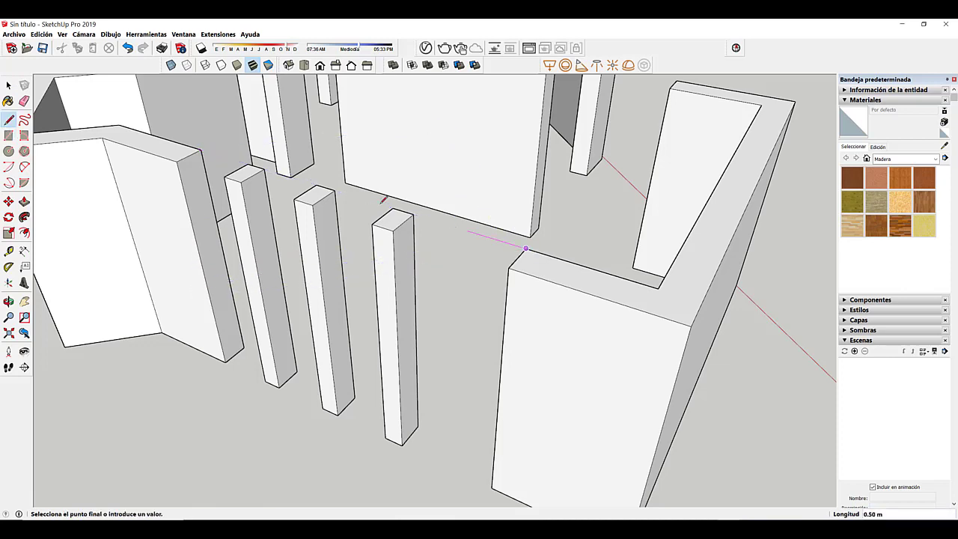
{"action": "left_click", "coordinate": [201, 151]}
{"action": "left_click", "coordinate": [177, 161]}
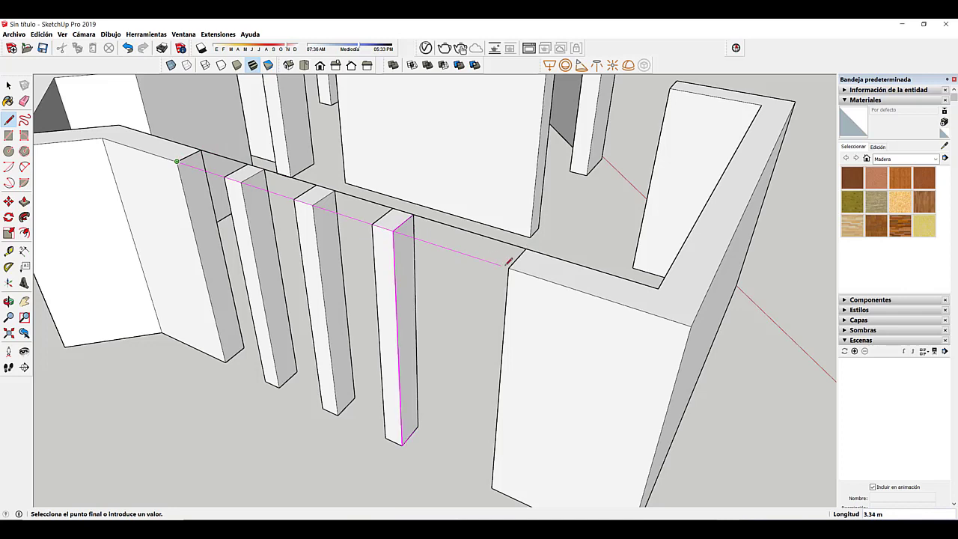
{"action": "left_click", "coordinate": [509, 266]}
{"action": "left_click", "coordinate": [526, 247]}
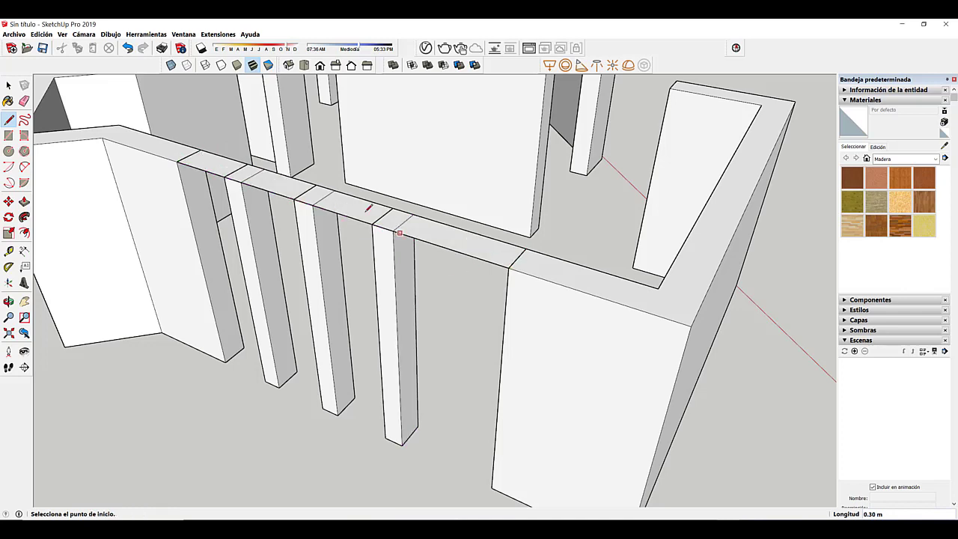
- Push/Pull the strip over the columns downwards to form a lintel, and make all its geometry a separate group
{"action": "key", "text": "p"}
{"action": "left_click_drag", "start_coordinate": [428, 246], "coordinate": [446, 293]}
{"action": "key", "text": "space"}
{"action": "triple_click", "coordinate": [447, 292]}
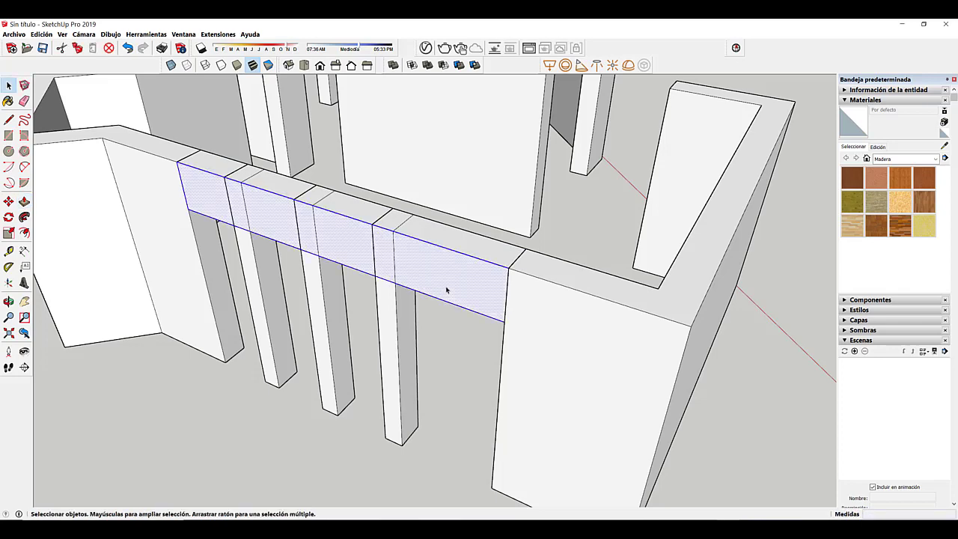
{"action": "right_click", "coordinate": [447, 290]}
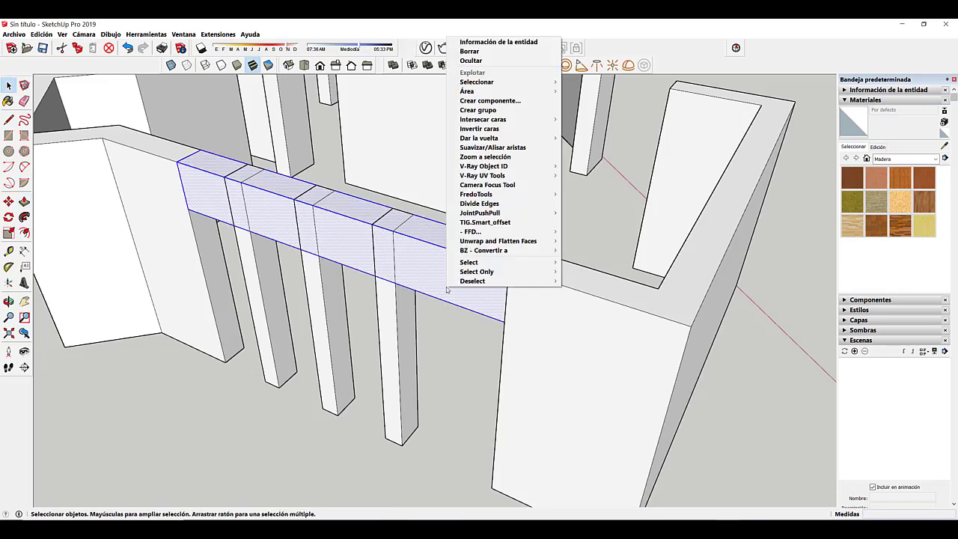
{"action": "left_click", "coordinate": [499, 111]}
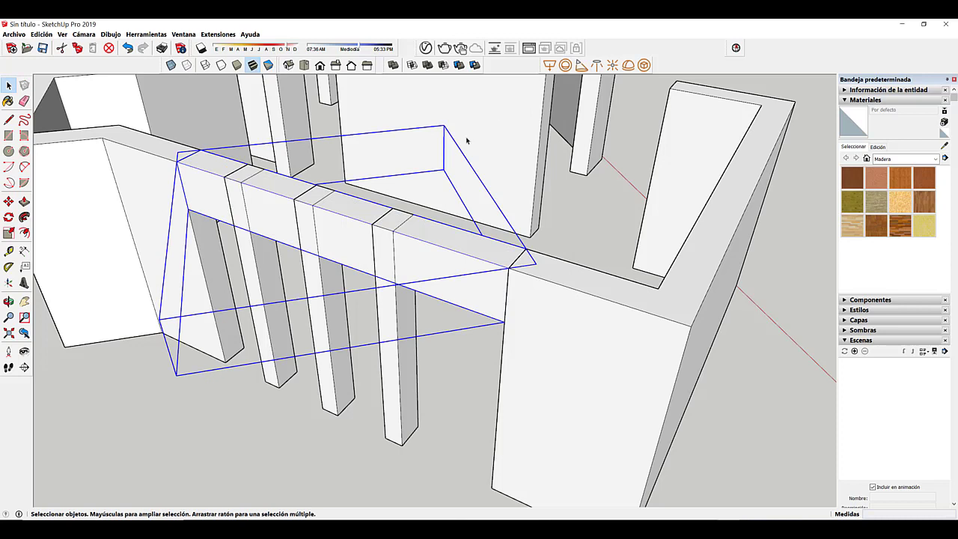
- Merge the lintel with the L-shaped wall and the three columns beneath it using the solid Union tool
{"action": "left_click", "coordinate": [429, 66]}
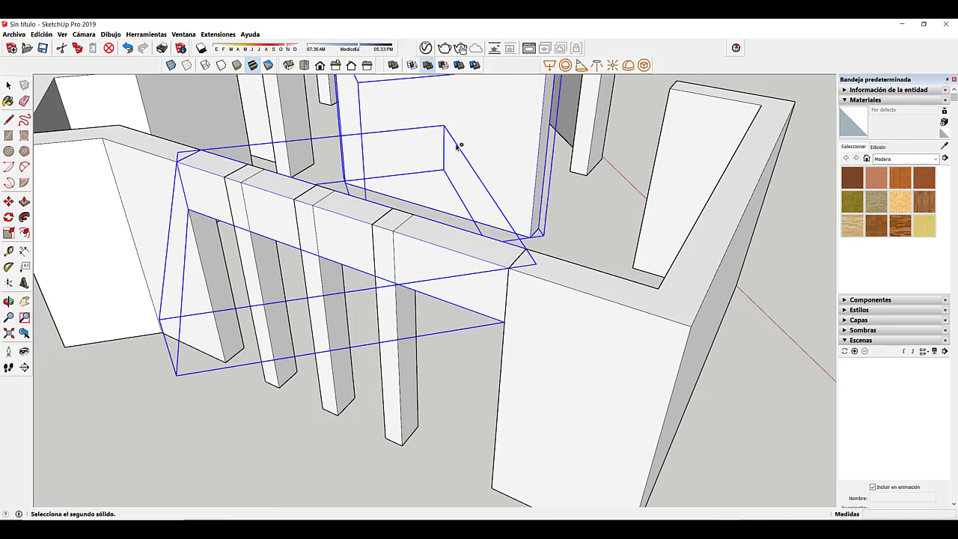
{"action": "left_click", "coordinate": [395, 321]}
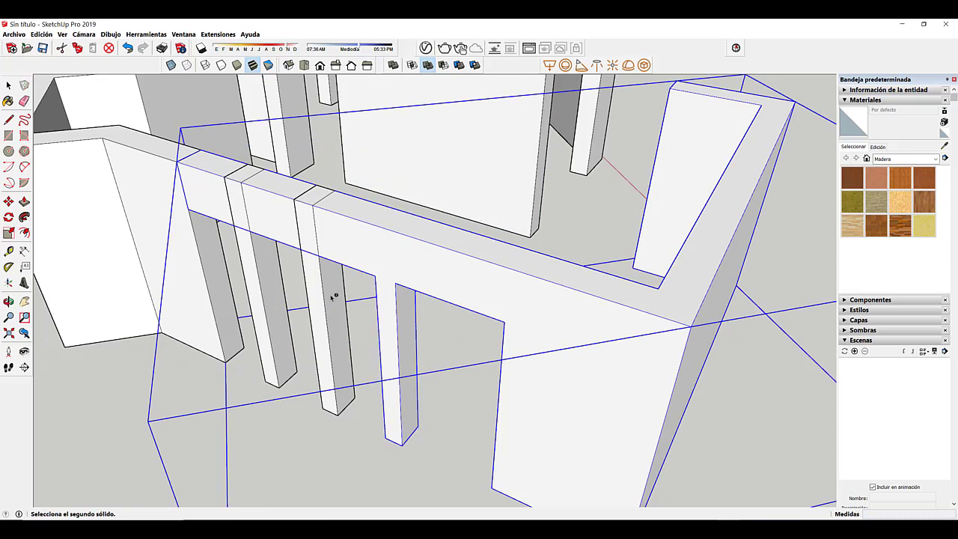
{"action": "left_click", "coordinate": [318, 280]}
{"action": "left_click", "coordinate": [255, 258]}
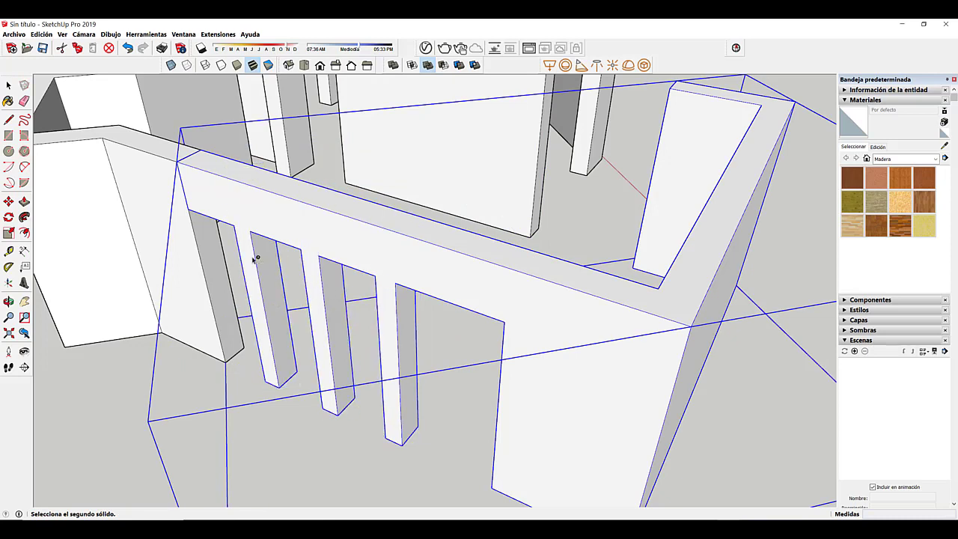
- Merge the zigzag and angled wall solid with the lintel, column and L-shaped wall solid using the Union tool
{"action": "left_click", "coordinate": [170, 199]}
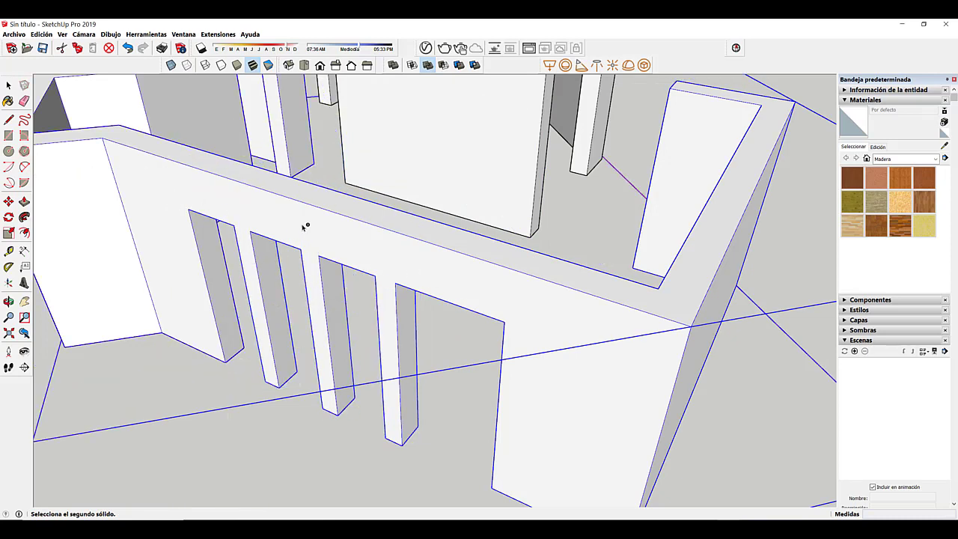
{"action": "key", "text": "space"}
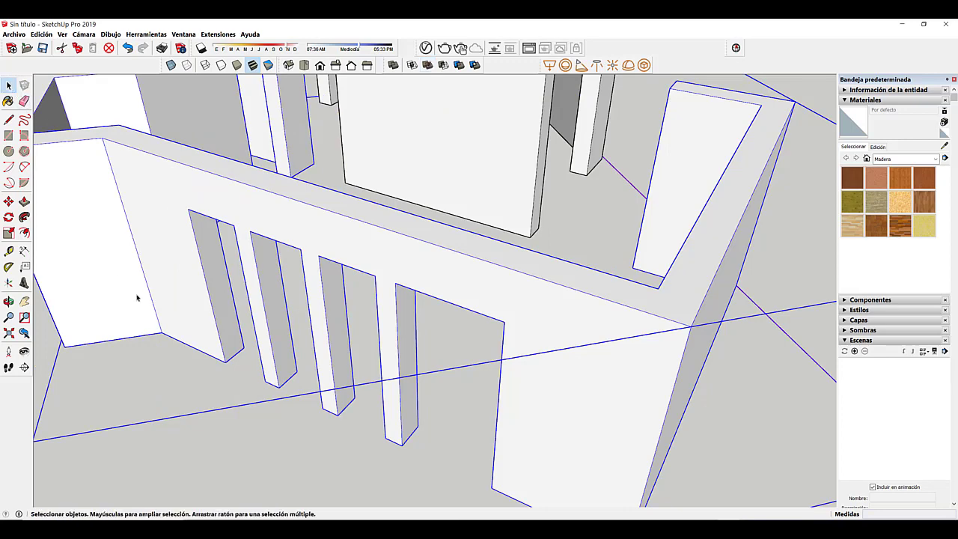
{"action": "left_click", "coordinate": [171, 380]}
{"action": "middle_click_drag", "start_coordinate": [172, 380], "coordinate": [230, 226]}
{"action": "scroll", "coordinate": [411, 331], "scroll_direction": "down", "scroll_amount": 2}
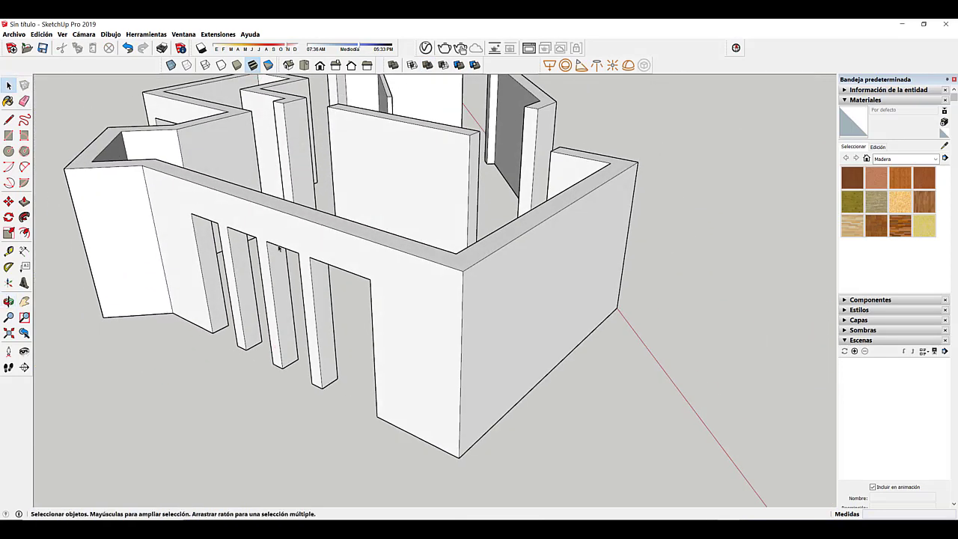
{"action": "middle_click_drag", "start_coordinate": [357, 287], "coordinate": [528, 328]}
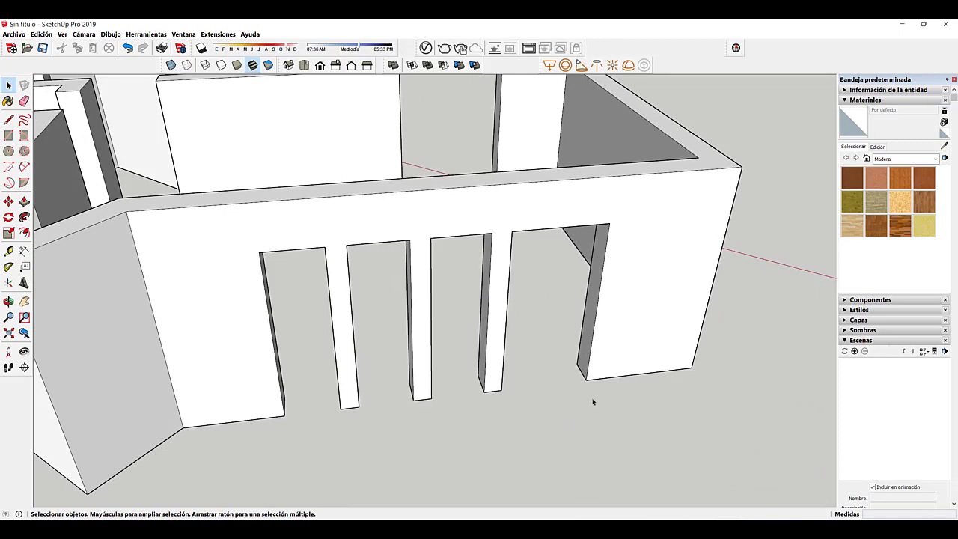
- Try to erase the vertical edge running beneath the small window opening inside the merged wall group, and undo the erasure
{"action": "middle_click_drag", "start_coordinate": [548, 336], "coordinate": [524, 307]}
{"action": "scroll", "coordinate": [506, 306], "scroll_direction": "up", "scroll_amount": 2}
{"action": "double_click", "coordinate": [494, 306]}
{"action": "scroll", "coordinate": [491, 307], "scroll_direction": "up", "scroll_amount": 1}
{"action": "triple_click", "coordinate": [473, 311]}
{"action": "key", "text": "e"}
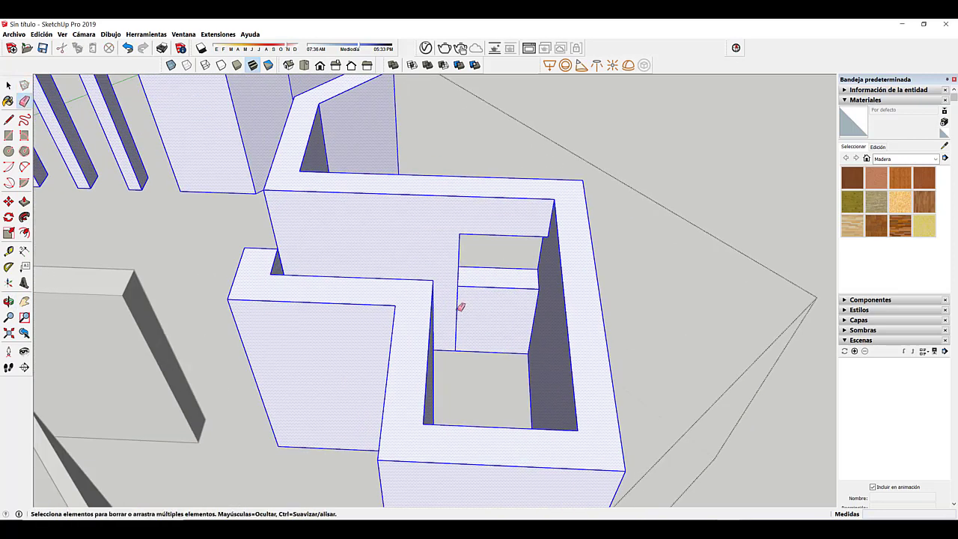
{"action": "left_click", "coordinate": [457, 307]}
{"action": "key", "text": "ctrl+z"}
{"action": "middle_click_drag", "start_coordinate": [538, 304], "coordinate": [442, 308]}
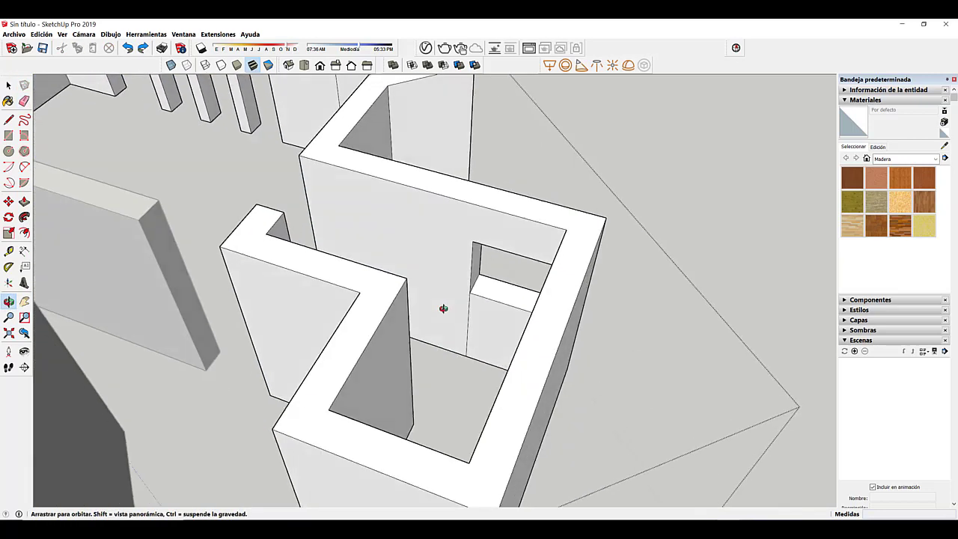
{"action": "key", "text": "space"}
{"action": "key", "text": "Escape"}
- Draw a 0.90 x 0.80 m rectangle covering the small window opening on the outer wall face
{"action": "scroll", "coordinate": [476, 317], "scroll_direction": "up", "scroll_amount": 2}
{"action": "mouse_move", "coordinate": [558, 314]}
{"action": "middle_mouse_down"}
{"action": "mouse_move", "coordinate": [309, 301]}
{"action": "mouse_move", "coordinate": [612, 321]}
{"action": "mouse_move", "coordinate": [477, 329]}
{"action": "mouse_move", "coordinate": [349, 242]}
{"action": "mouse_move", "coordinate": [476, 258]}
{"action": "mouse_move", "coordinate": [472, 325]}
{"action": "mouse_move", "coordinate": [462, 310]}
{"action": "mouse_move", "coordinate": [437, 313]}
{"action": "middle_mouse_up"}
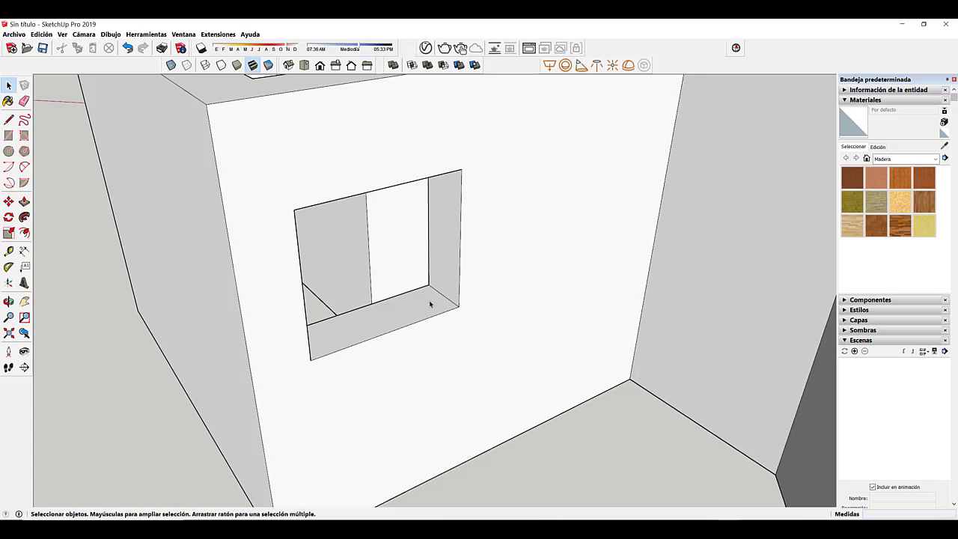
{"action": "key", "text": "r"}
{"action": "left_click", "coordinate": [293, 210]}
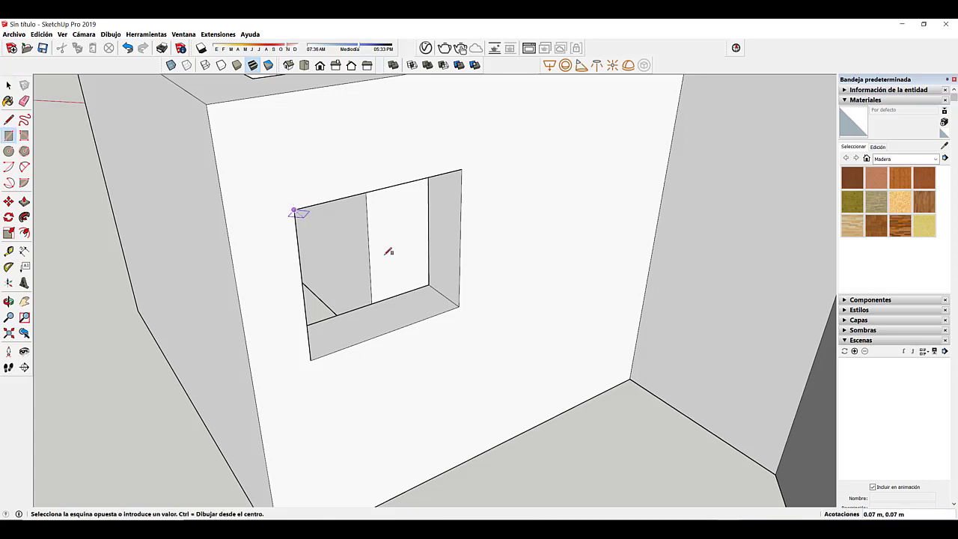
{"action": "left_click", "coordinate": [460, 306]}
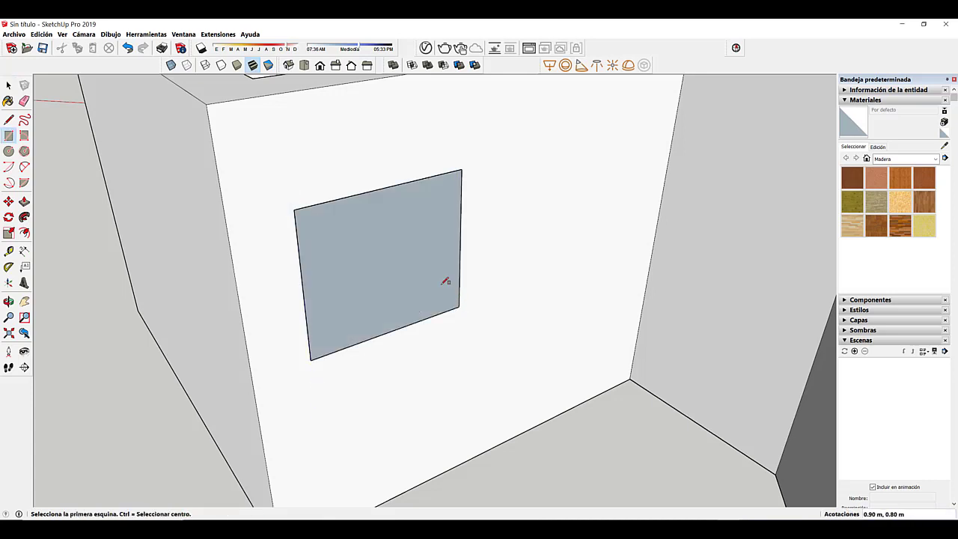
- Offset the window rectangle's edges inward and delete the inner face, leaving only the frame outline
{"action": "key", "text": "f"}
{"action": "left_click", "coordinate": [460, 230]}
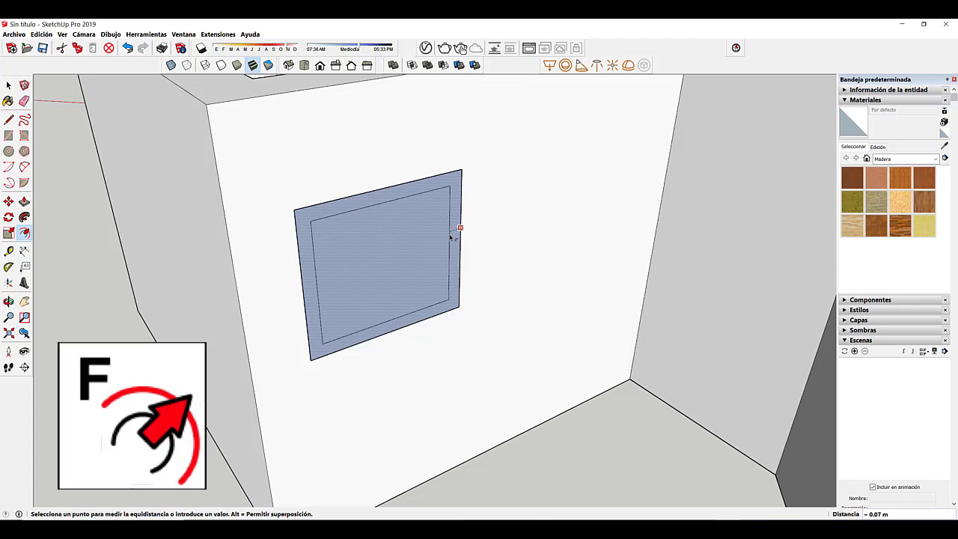
{"action": "left_click", "coordinate": [453, 234]}
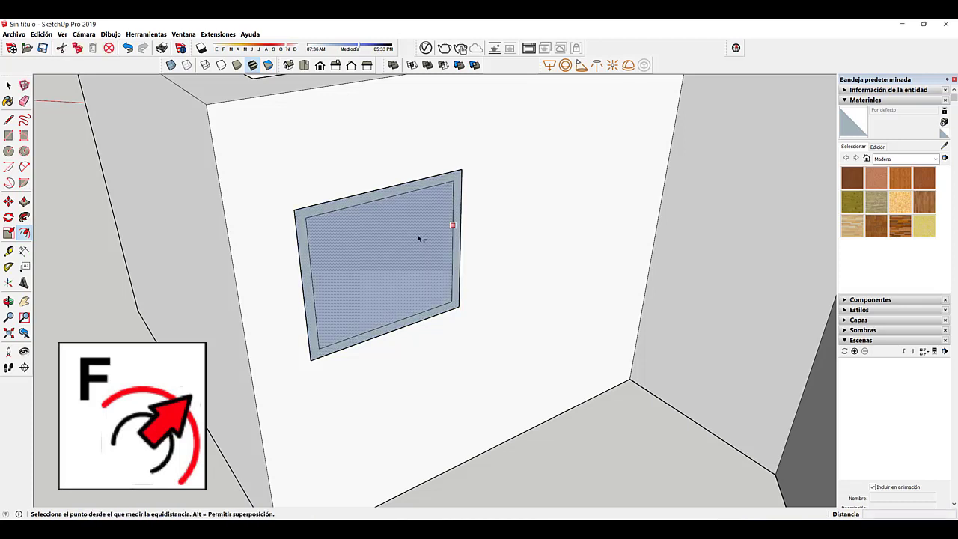
{"action": "key", "text": "space"}
{"action": "key", "text": "Delete"}
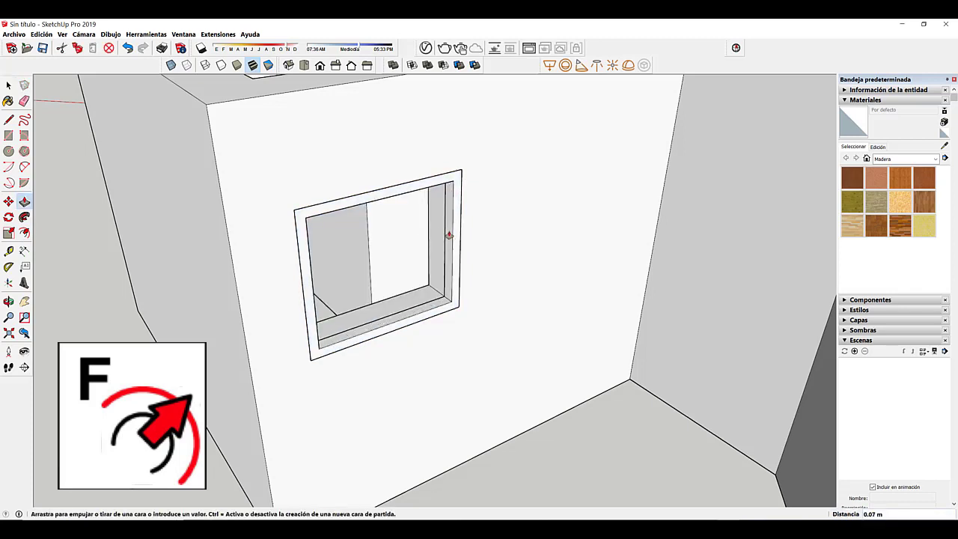
- Give the window frame depth with Push/Pull and make all its geometry a group
{"action": "key", "text": "space"}
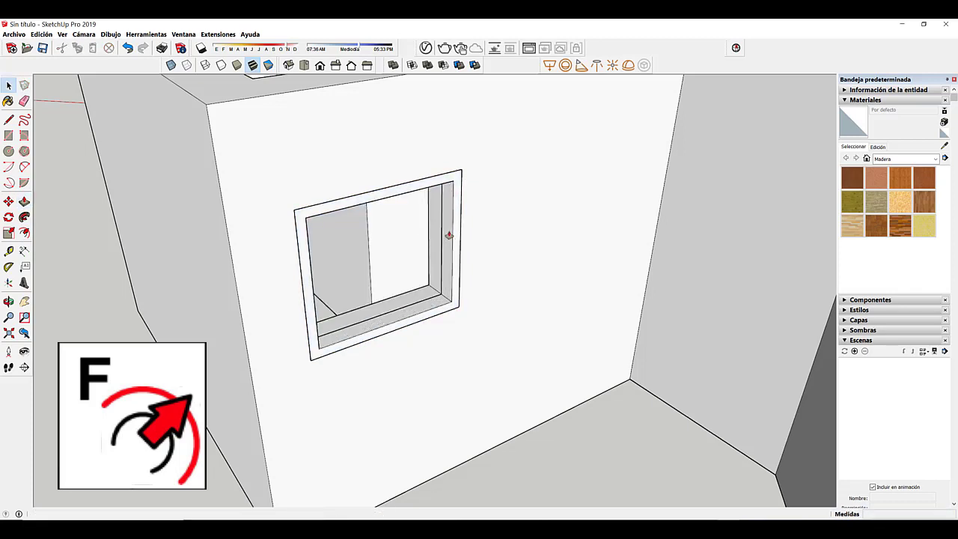
{"action": "triple_click", "coordinate": [448, 235]}
{"action": "right_click", "coordinate": [449, 235]}
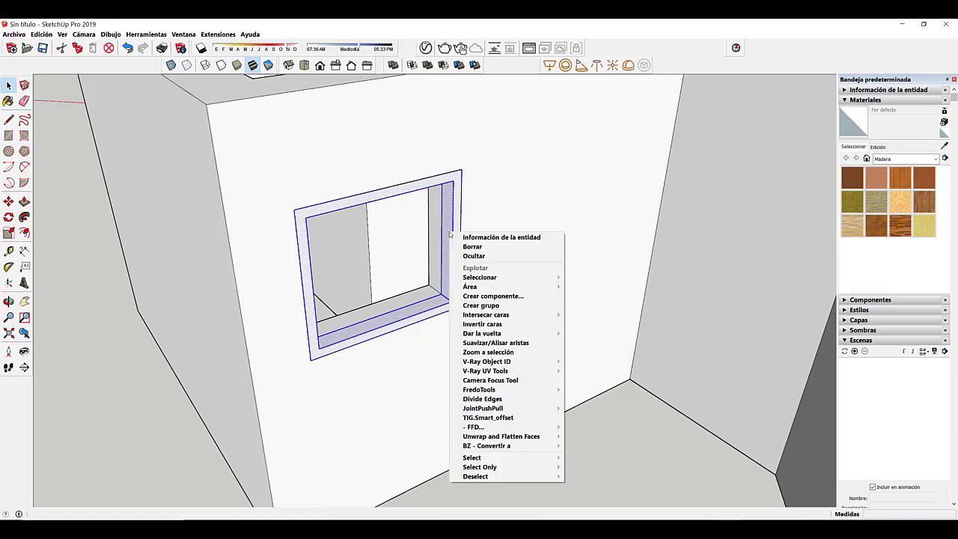
{"action": "left_click", "coordinate": [492, 307]}
- Draw a rectangle filling the inner opening of the window frame to form the pane
{"action": "scroll", "coordinate": [443, 270], "scroll_direction": "up", "scroll_amount": 2}
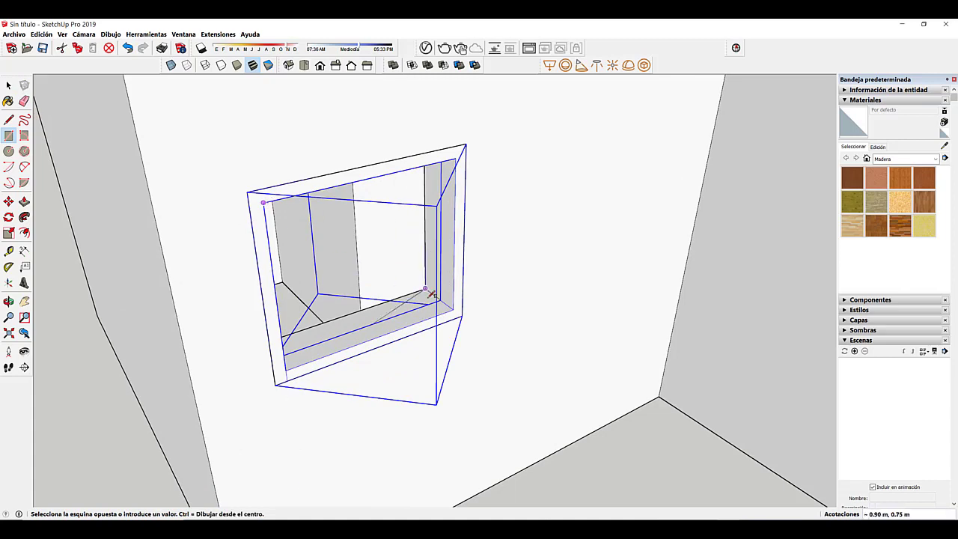
{"action": "left_click", "coordinate": [456, 307]}
{"action": "middle_click_drag", "start_coordinate": [437, 275], "coordinate": [415, 271]}
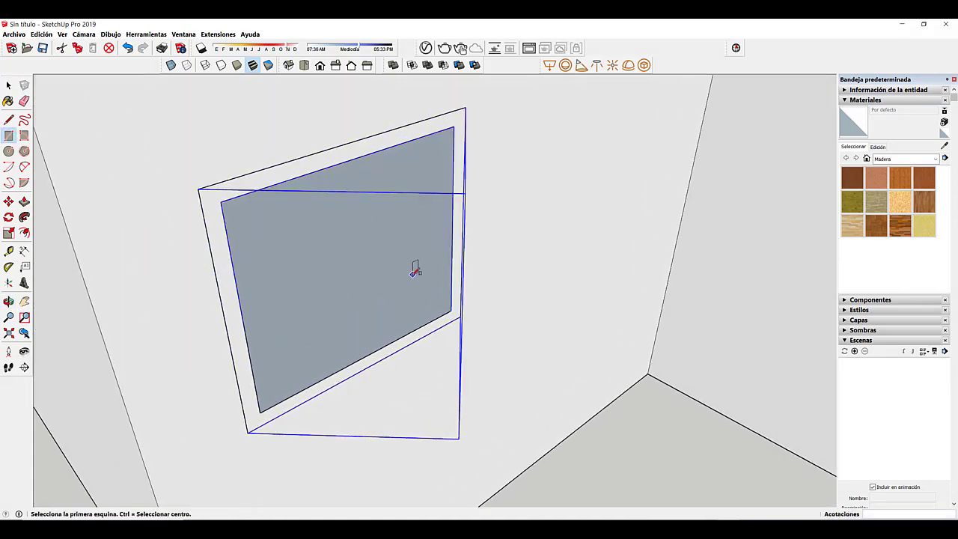
{"action": "key", "text": "space"}
{"action": "left_click", "coordinate": [412, 278]}
{"action": "left_click", "coordinate": [410, 279]}
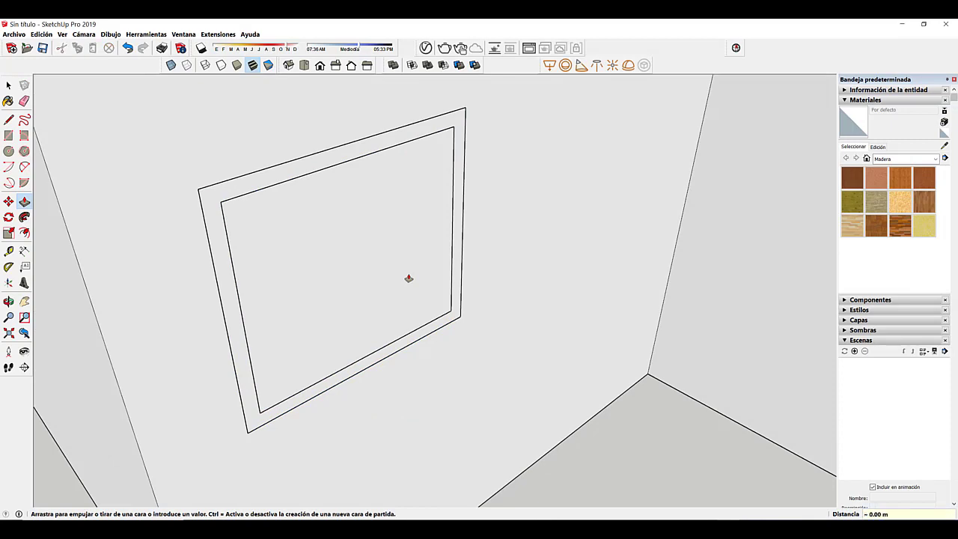
{"action": "key", "text": "space"}
{"action": "scroll", "coordinate": [409, 279], "scroll_direction": "up", "scroll_amount": 2}
{"action": "scroll", "coordinate": [411, 285], "scroll_direction": "down", "scroll_amount": 5}
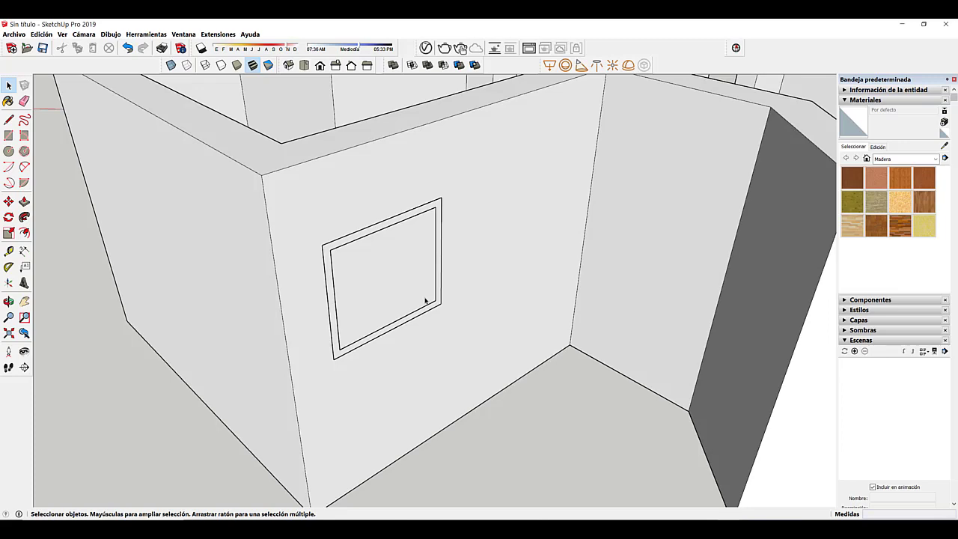
- Make the window pane inside the frame a separate group
{"action": "middle_click_drag", "start_coordinate": [414, 292], "coordinate": [372, 293]}
{"action": "scroll", "coordinate": [388, 284], "scroll_direction": "up", "scroll_amount": 3}
{"action": "left_click", "coordinate": [393, 277]}
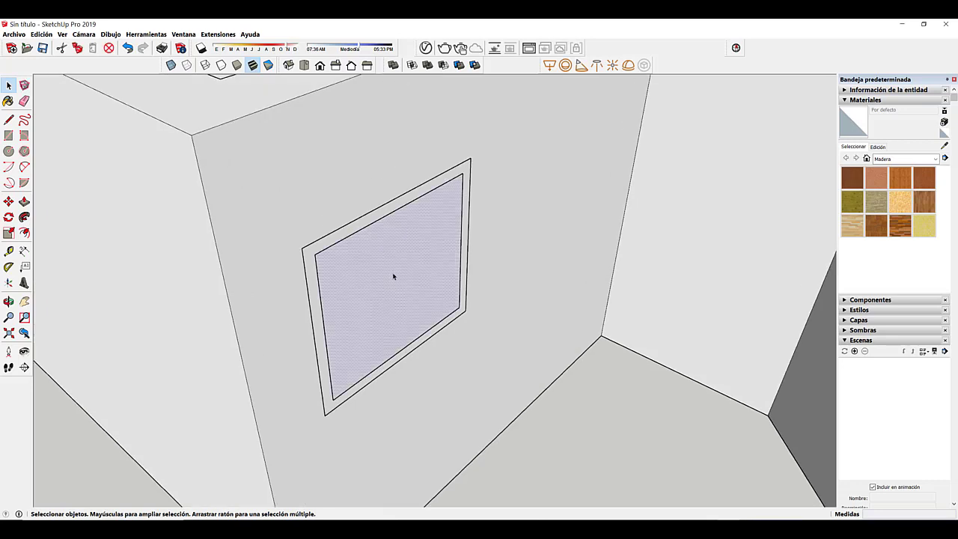
{"action": "right_click", "coordinate": [393, 277]}
{"action": "left_click", "coordinate": [438, 96]}
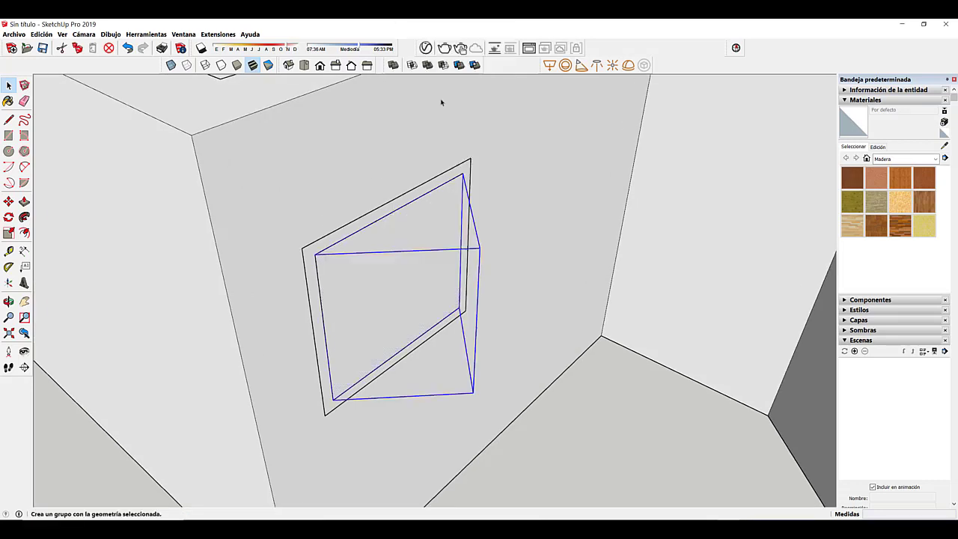
- Move the pane group 0.05 m inward to the midpoint of the frame's depth
{"action": "scroll", "coordinate": [458, 314], "scroll_direction": "up", "scroll_amount": 3}
{"action": "scroll", "coordinate": [462, 309], "scroll_direction": "up", "scroll_amount": 2}
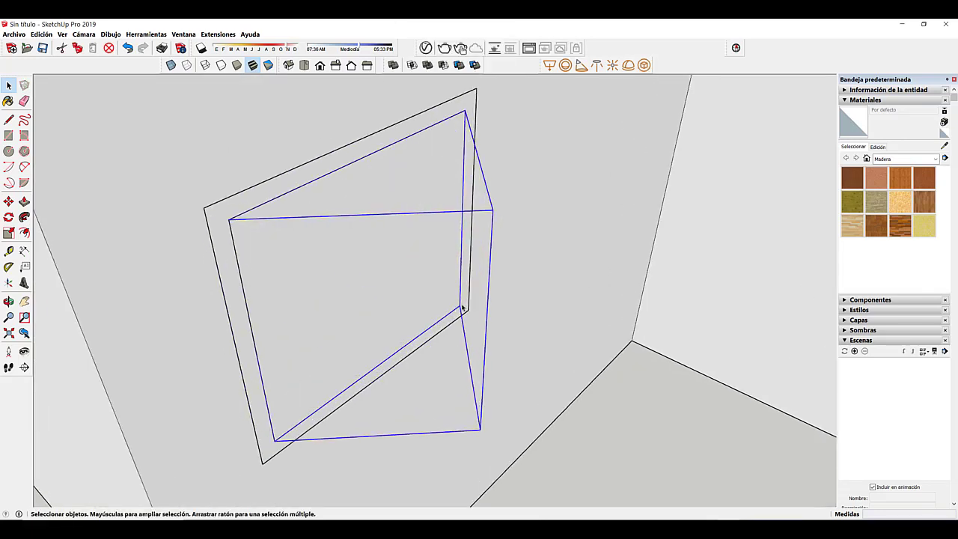
{"action": "key", "text": "m"}
{"action": "left_click", "coordinate": [455, 306]}
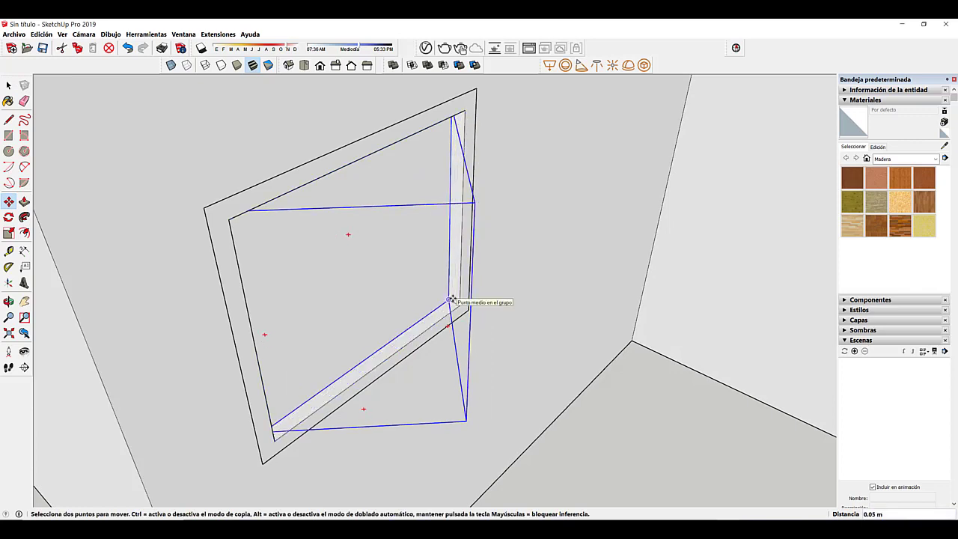
{"action": "left_click", "coordinate": [452, 302]}
{"action": "scroll", "coordinate": [453, 296], "scroll_direction": "down", "scroll_amount": 4}
- Group the window pane and its frame together as a single window
{"action": "key", "text": "space"}
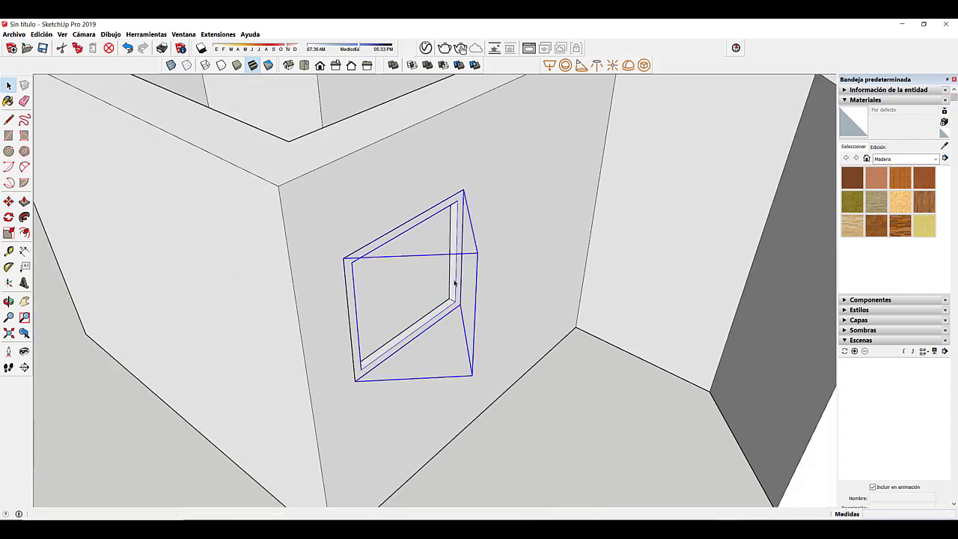
{"action": "right_click", "coordinate": [432, 281]}
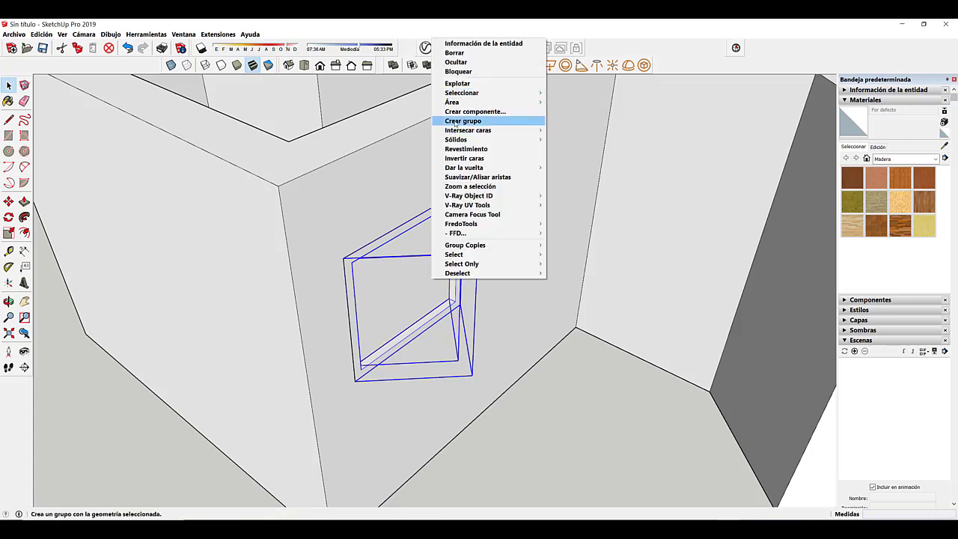
{"action": "left_click", "coordinate": [455, 122]}
- Move the window group inward from the outer wall face so it sits within the thickness of the wall opening
{"action": "middle_click_drag", "start_coordinate": [455, 122], "coordinate": [439, 288]}
{"action": "scroll", "coordinate": [411, 281], "scroll_direction": "up", "scroll_amount": 3}
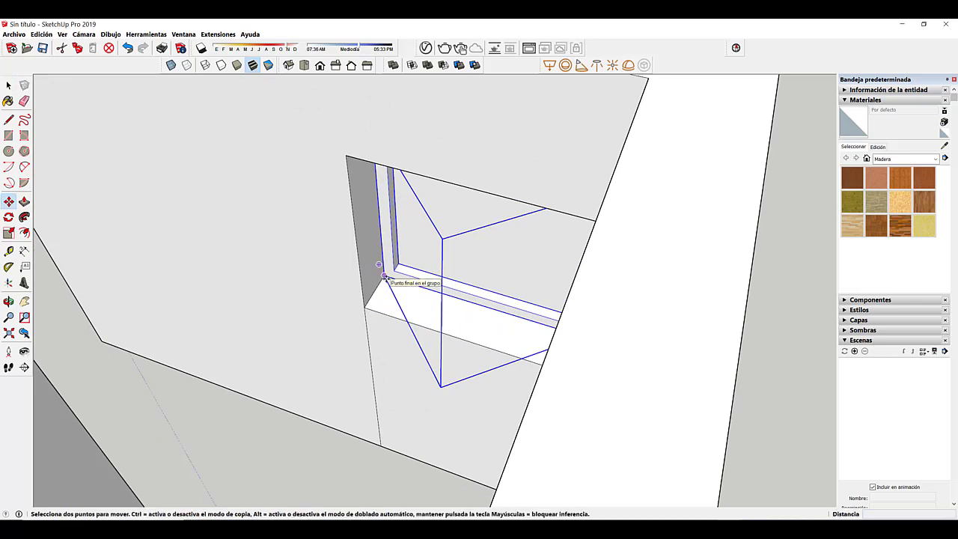
{"action": "left_click", "coordinate": [384, 277]}
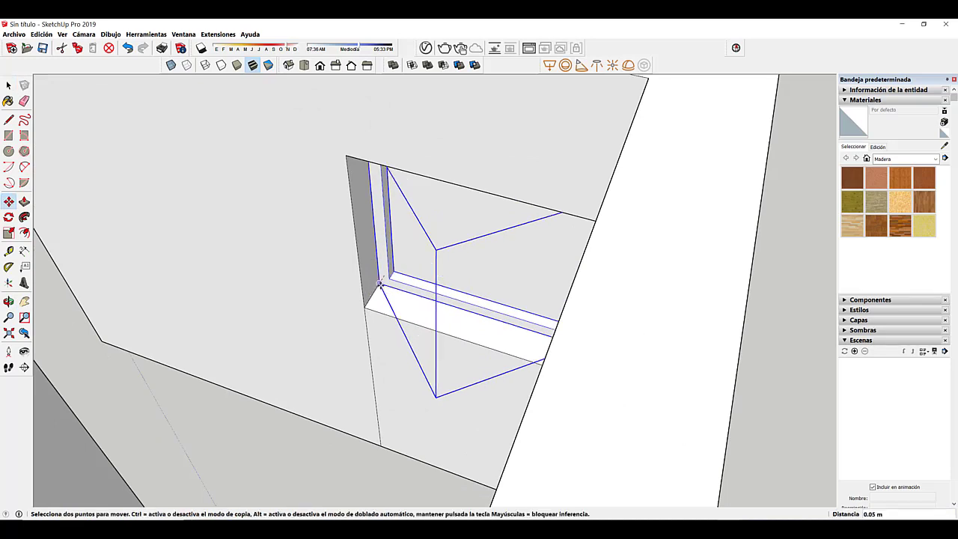
{"action": "left_click", "coordinate": [375, 292]}
{"action": "middle_click_drag", "start_coordinate": [487, 298], "coordinate": [289, 293]}
{"action": "scroll", "coordinate": [353, 300], "scroll_direction": "down", "scroll_amount": 3}
{"action": "key", "text": "space"}
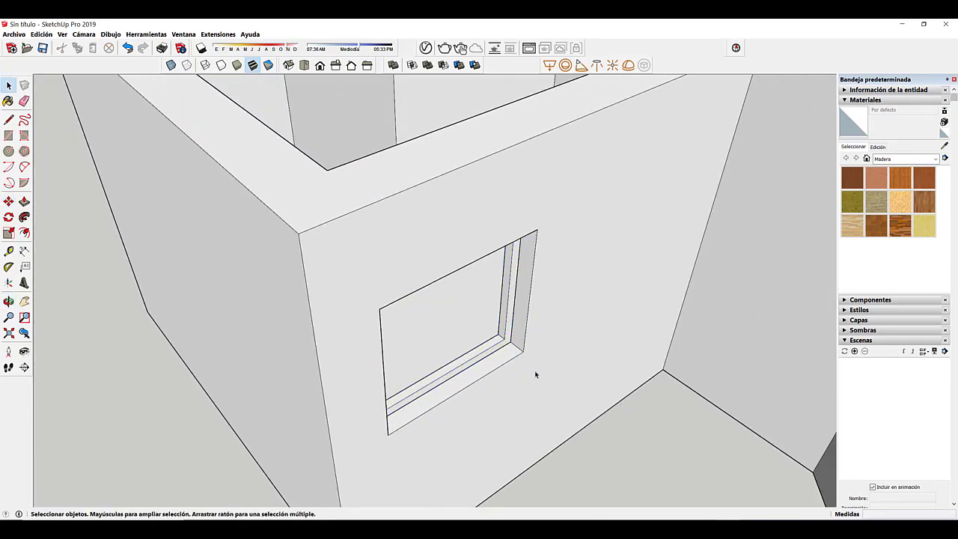
{"action": "scroll", "coordinate": [536, 375], "scroll_direction": "down", "scroll_amount": 3}
{"action": "middle_click_drag", "start_coordinate": [518, 347], "coordinate": [445, 247]}
{"action": "scroll", "coordinate": [477, 262], "scroll_direction": "down", "scroll_amount": 2}
{"action": "scroll", "coordinate": [475, 262], "scroll_direction": "up", "scroll_amount": 2}
{"action": "scroll", "coordinate": [445, 247], "scroll_direction": "down", "scroll_amount": 10}
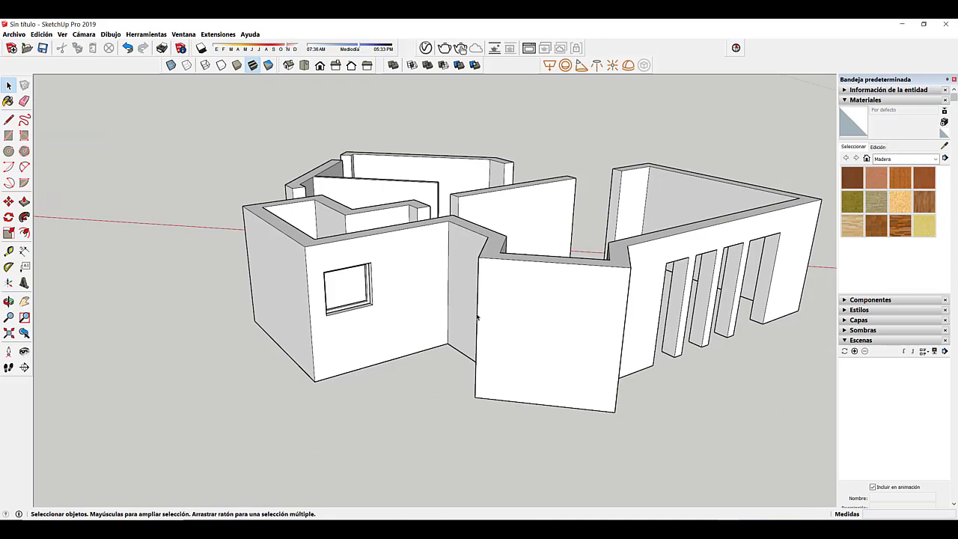
{"action": "middle_click_drag", "start_coordinate": [477, 317], "coordinate": [418, 320]}
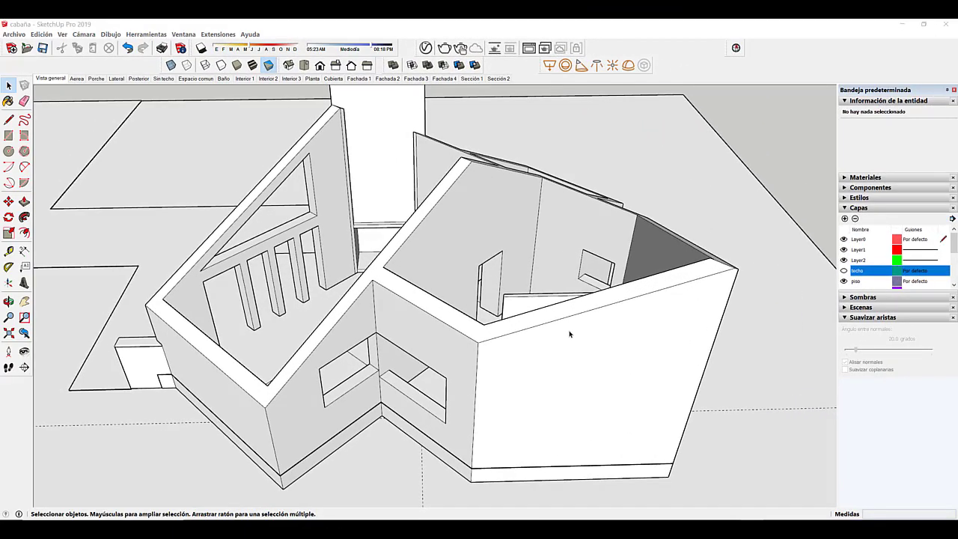
- Examine the cabaña model from several sides, including its roof, porch, stairs, glazed facade and the furnished interior through the open door
{"action": "middle_click_drag", "start_coordinate": [463, 339], "coordinate": [510, 365]}
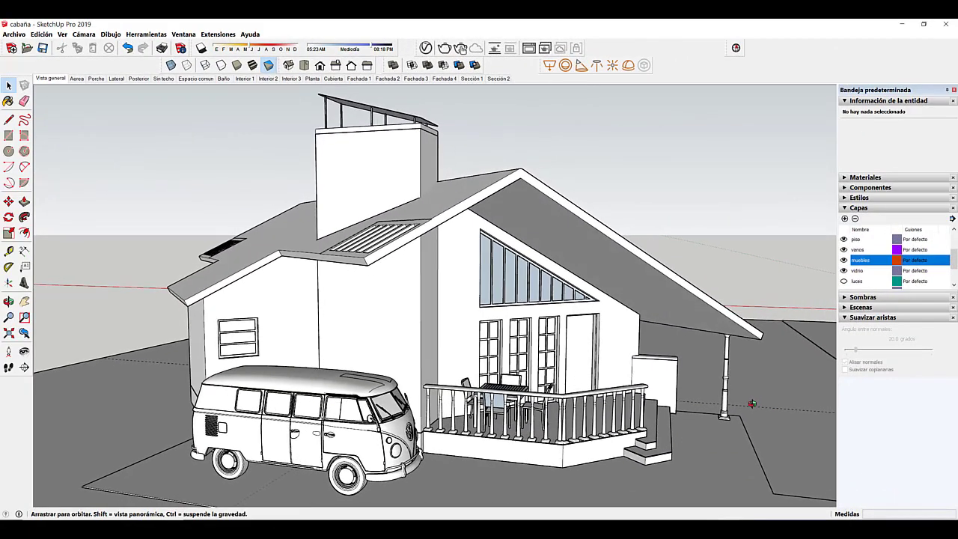
{"action": "middle_click_drag", "start_coordinate": [707, 404], "coordinate": [516, 386]}
{"action": "middle_click_drag", "start_coordinate": [647, 416], "coordinate": [694, 409]}
{"action": "scroll", "coordinate": [509, 385], "scroll_direction": "up", "scroll_amount": 7}
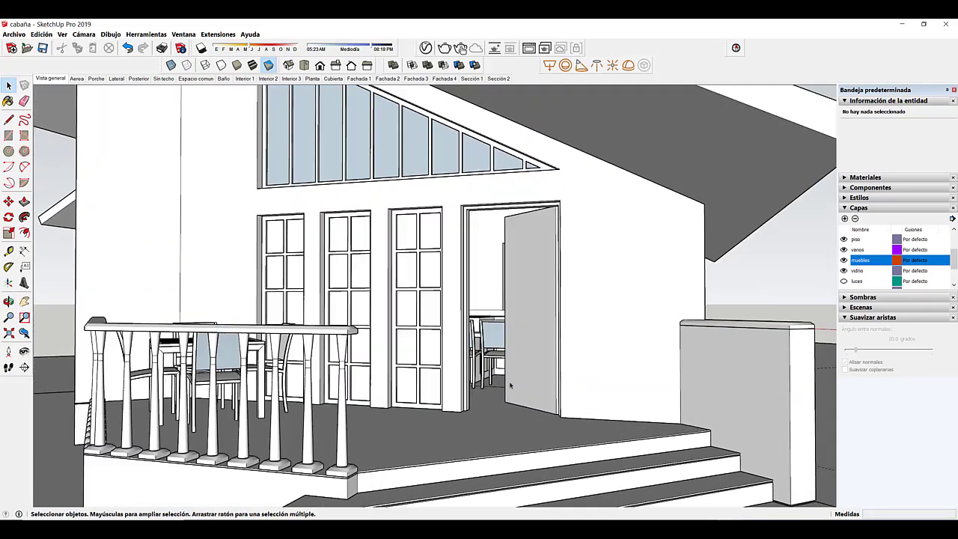
{"action": "middle_click_drag", "start_coordinate": [483, 373], "coordinate": [577, 352], "text": "shift"}
{"action": "scroll", "coordinate": [588, 301], "scroll_direction": "up", "scroll_amount": 10}
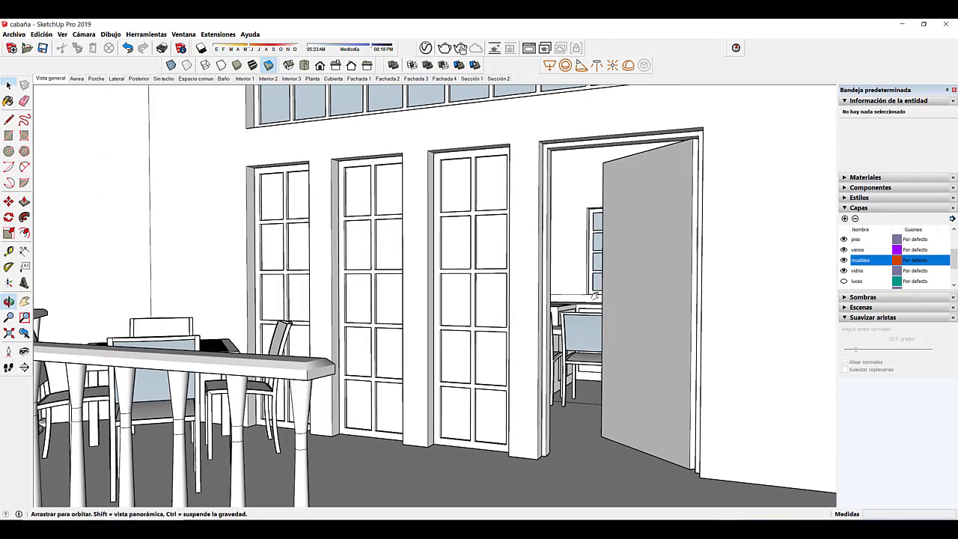
{"action": "scroll", "coordinate": [588, 302], "scroll_direction": "up", "scroll_amount": 6}
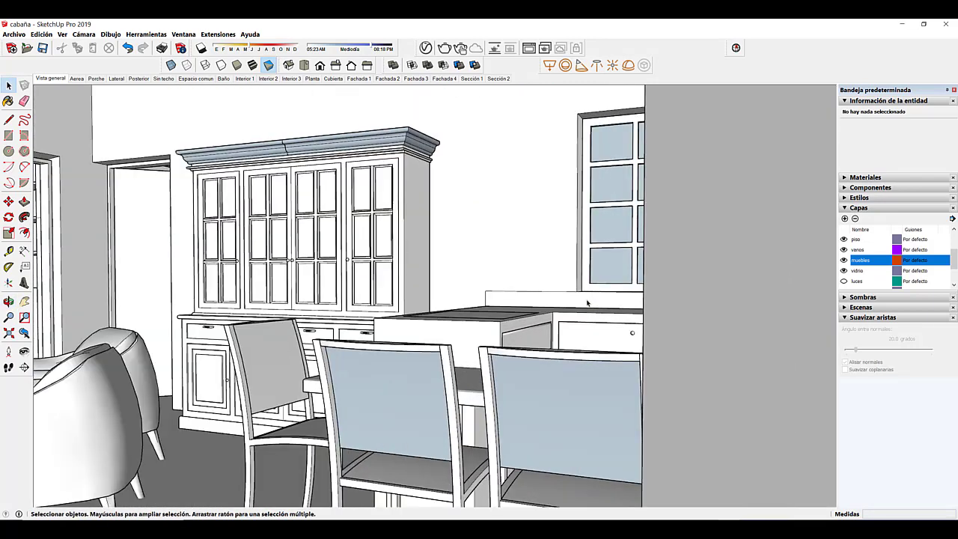
{"action": "scroll", "coordinate": [587, 303], "scroll_direction": "down", "scroll_amount": 12}
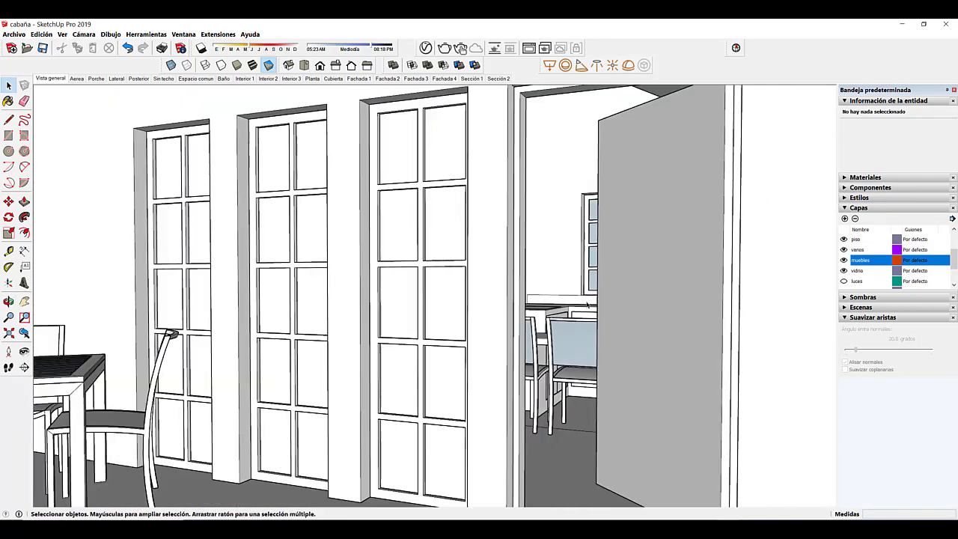
{"action": "scroll", "coordinate": [587, 306], "scroll_direction": "down", "scroll_amount": 10}
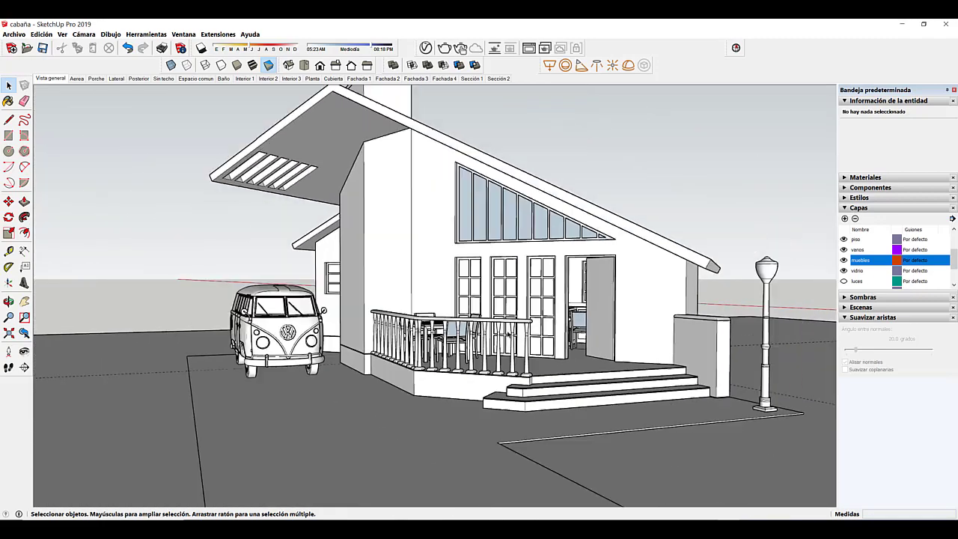
{"action": "middle_click_drag", "start_coordinate": [587, 305], "coordinate": [450, 322]}
{"action": "scroll", "coordinate": [450, 322], "scroll_direction": "up", "scroll_amount": 6}
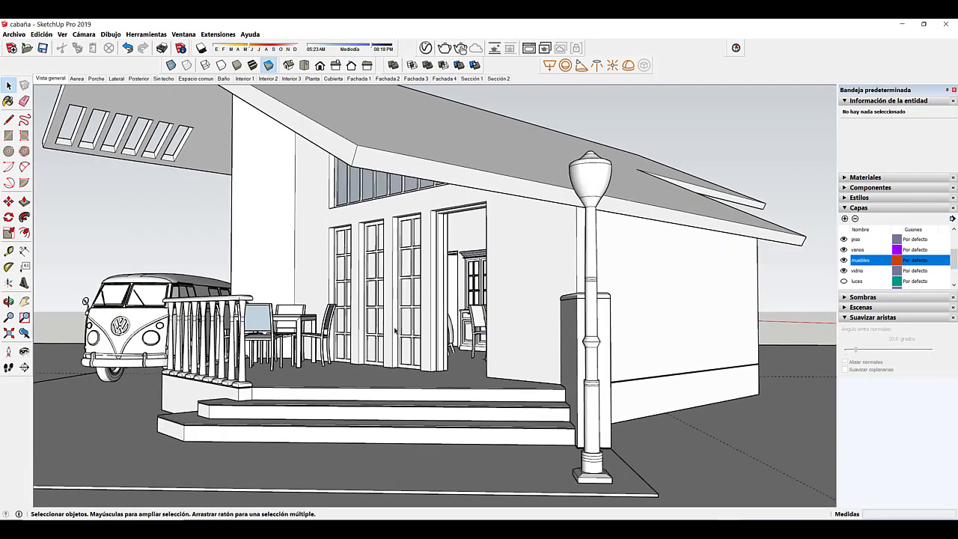
{"action": "scroll", "coordinate": [450, 324], "scroll_direction": "up", "scroll_amount": 4}
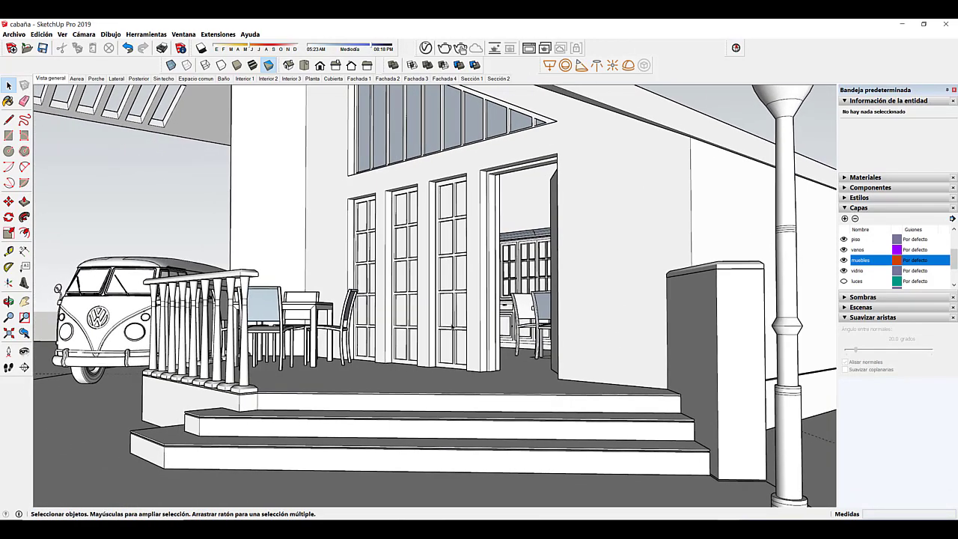